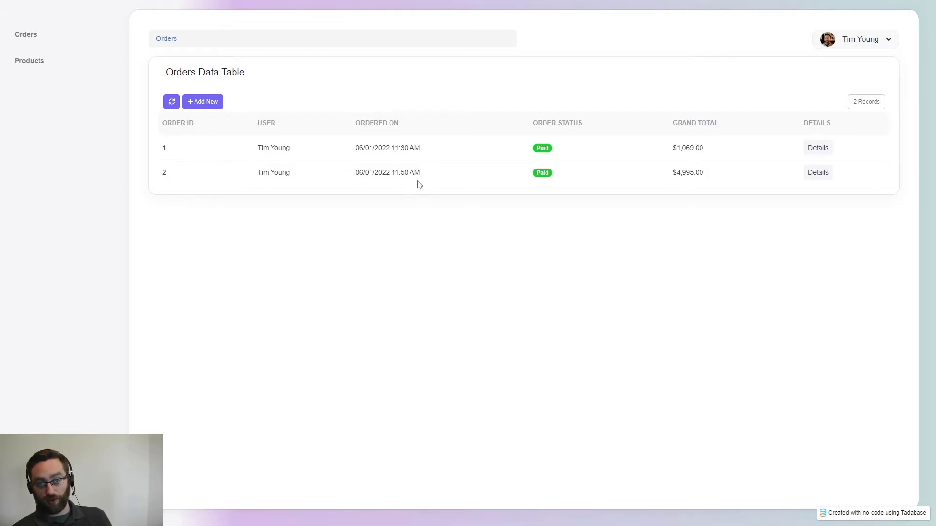
- Add a new blank order record (ID 3) from the Orders table and open its Order Details page
click(36, 66)
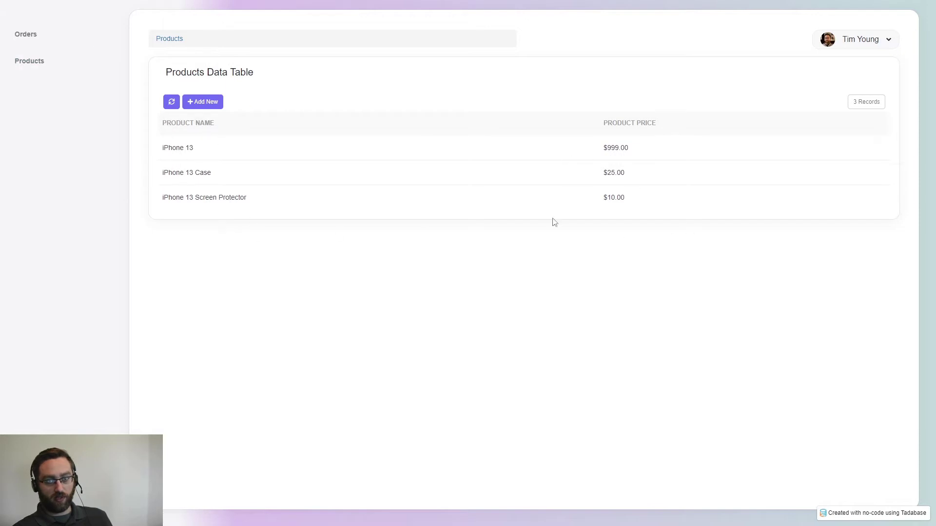
click(31, 38)
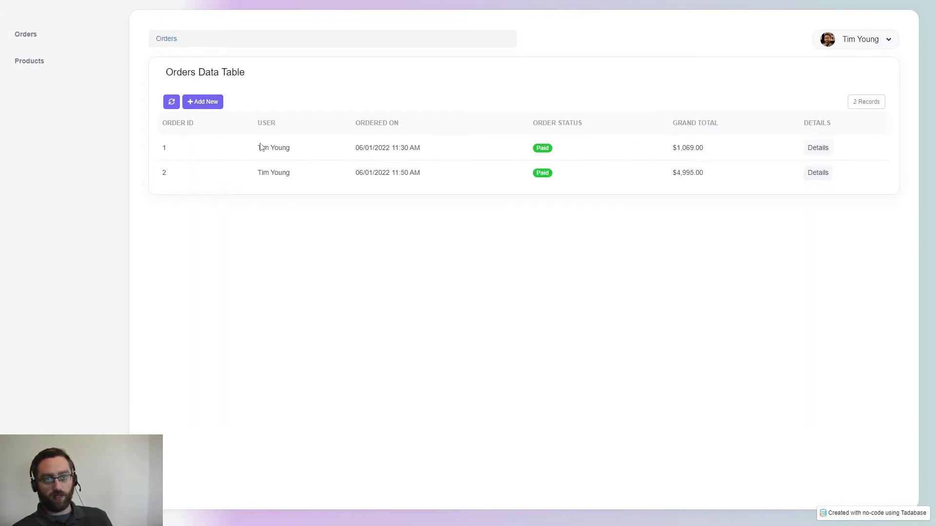
click(200, 103)
click(380, 89)
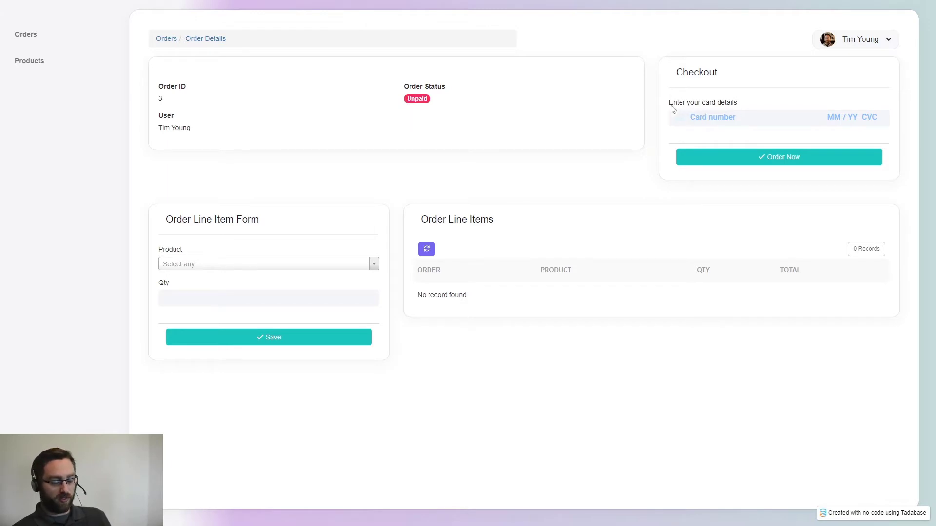
- Add a line item to order 3: iPhone 13, quantity 1
click(203, 269)
click(188, 299)
click(175, 318)
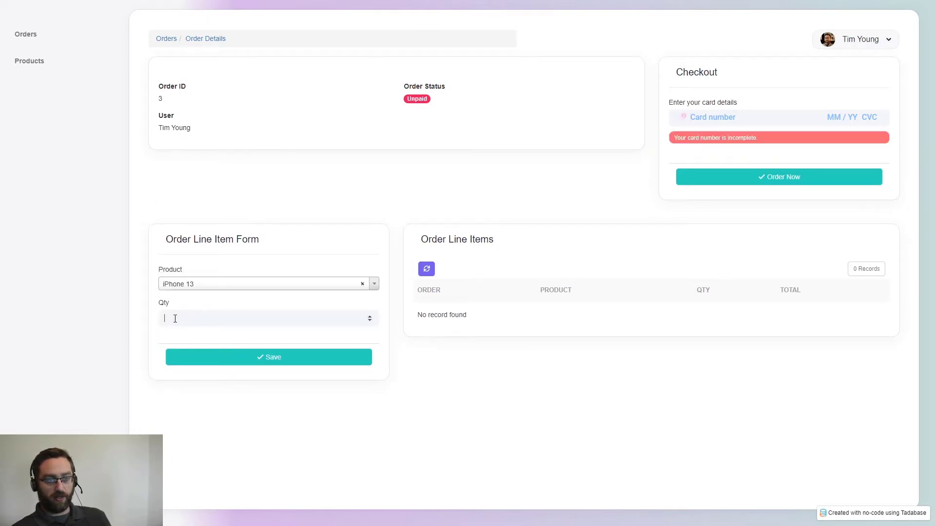
text(1)
click(199, 354)
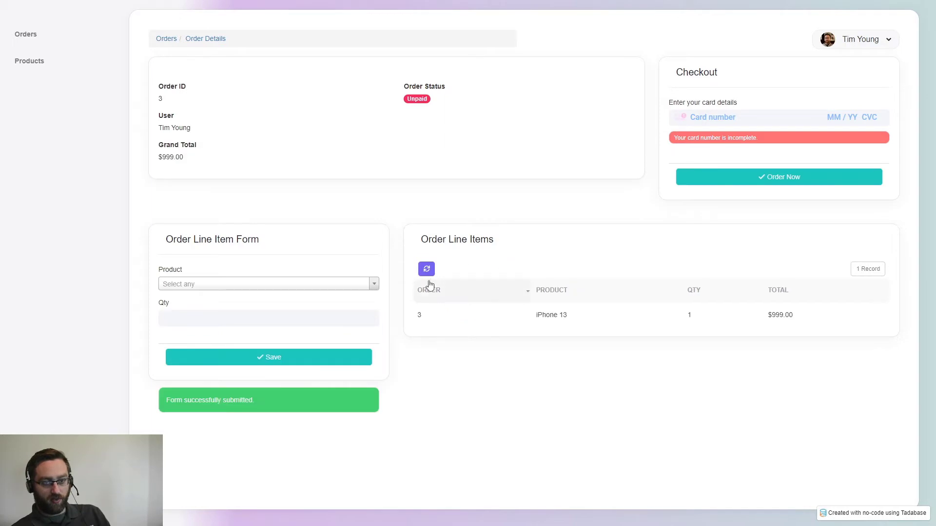
- Pay the $999.00 order with the Stripe test card and check the succeeded status
click(713, 118)
text(4242 4242 4242 4242 )
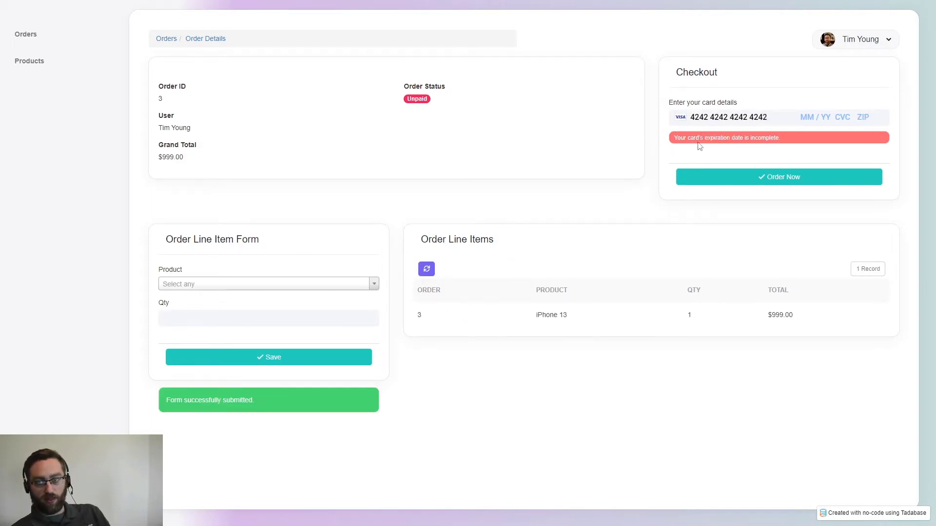
text(04 / 24 123)
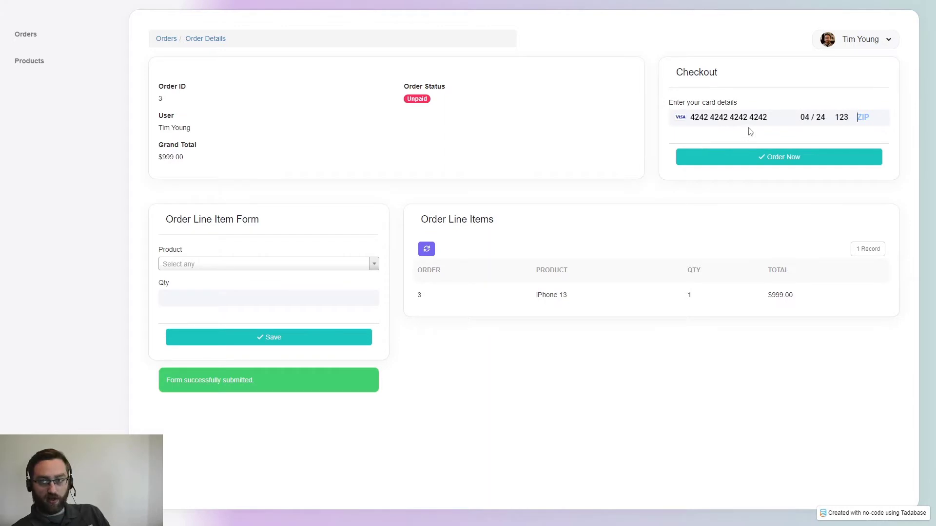
text( 14609)
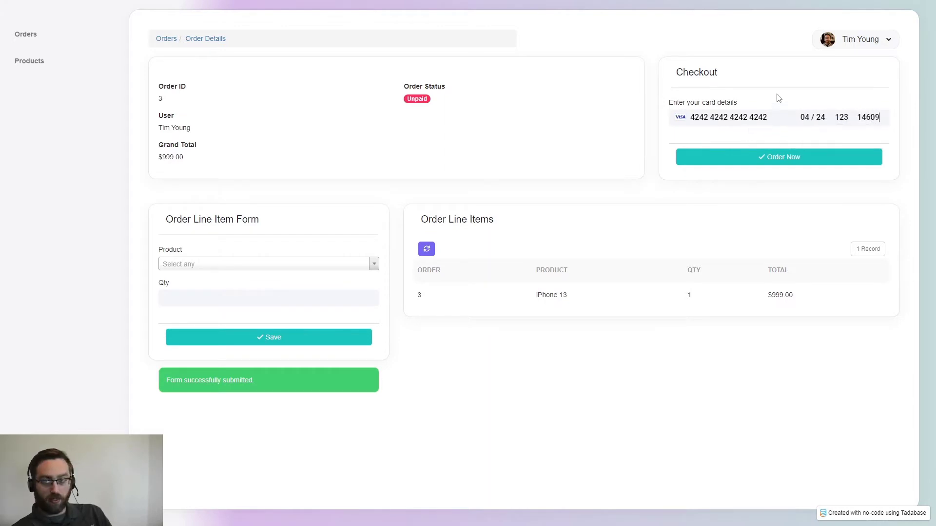
click(696, 159)
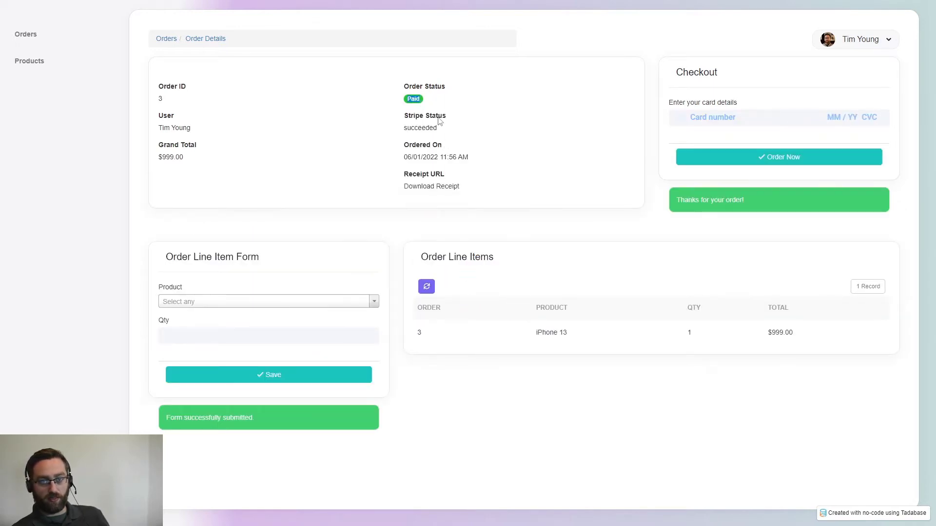
drag(407, 128, 437, 129)
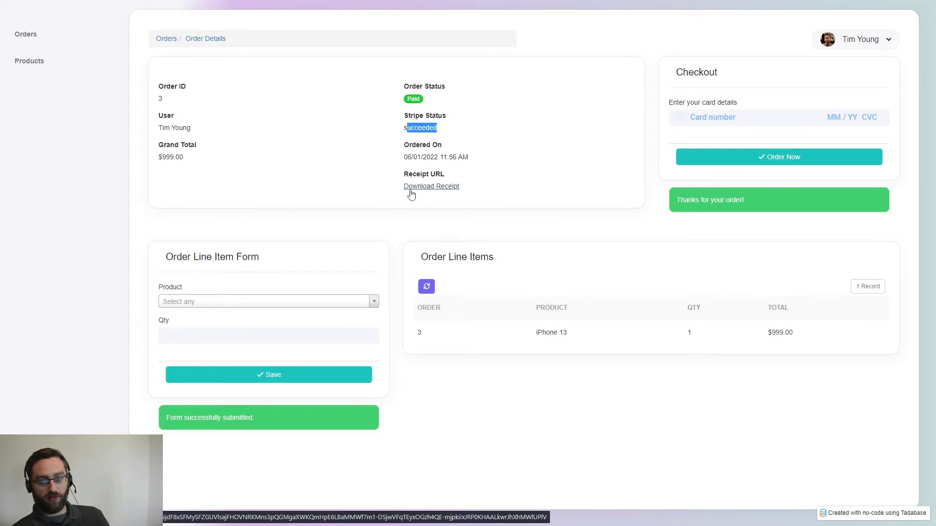
click(470, 160)
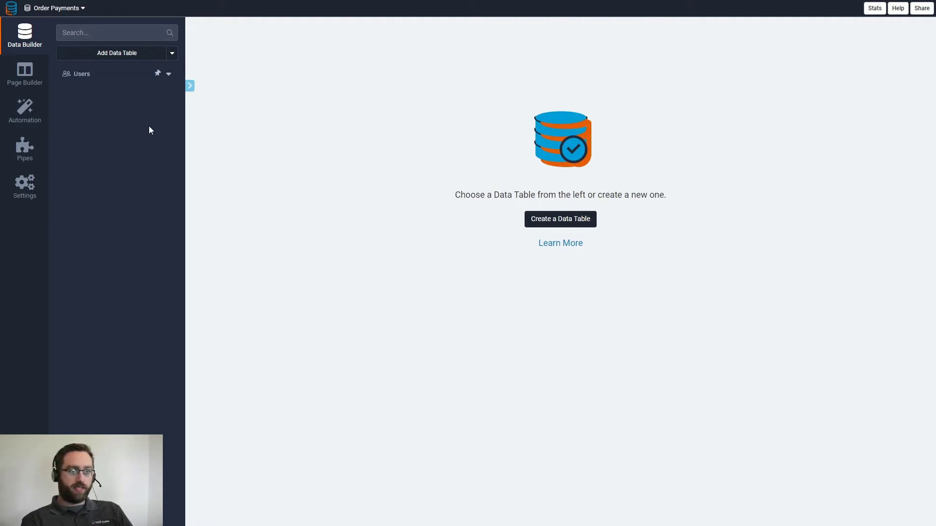
- Create a new data table named Orders
click(117, 54)
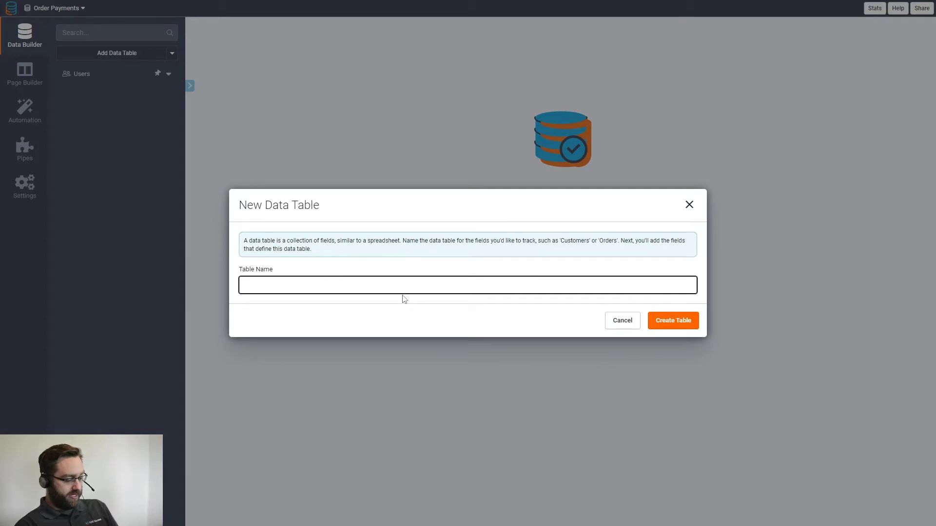
text(Orders)
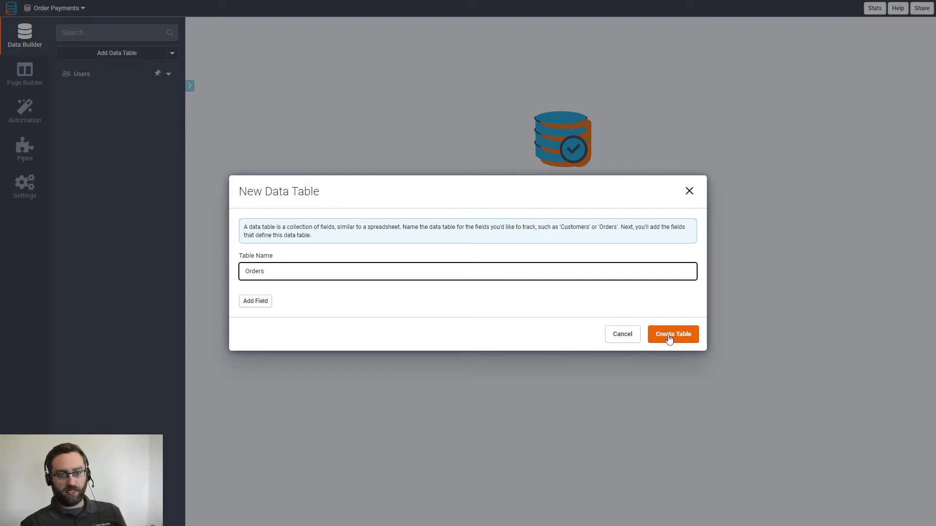
click(669, 337)
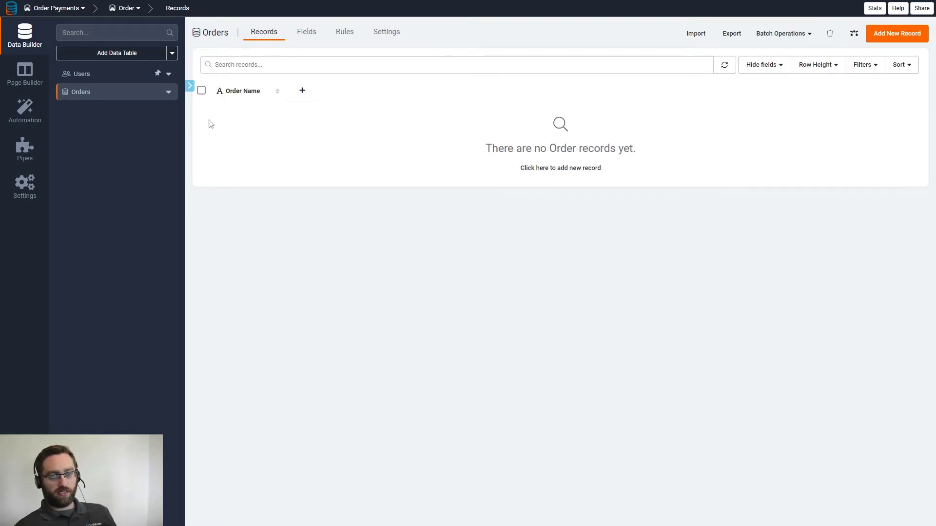
- Add an Auto Increment field named Order ID to Orders
click(308, 37)
mouse_move(318, 59)
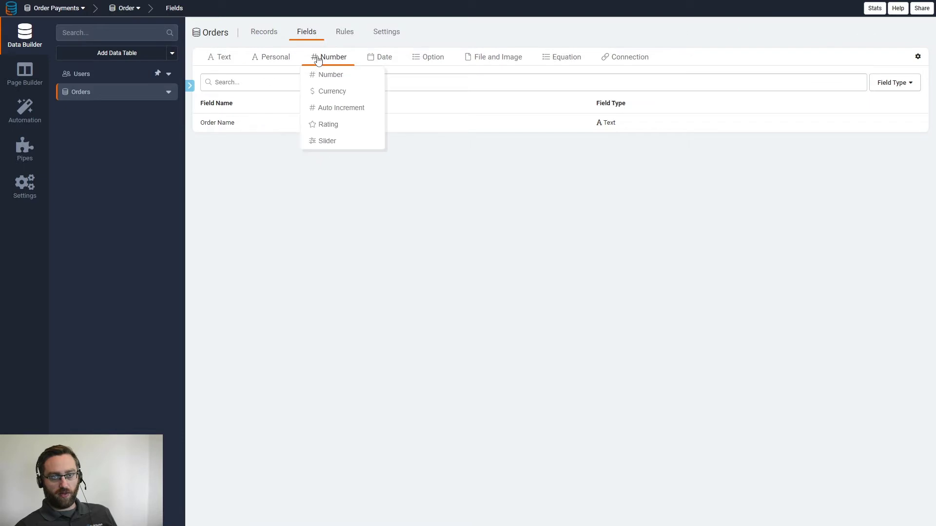
click(339, 108)
drag(388, 73, 292, 74)
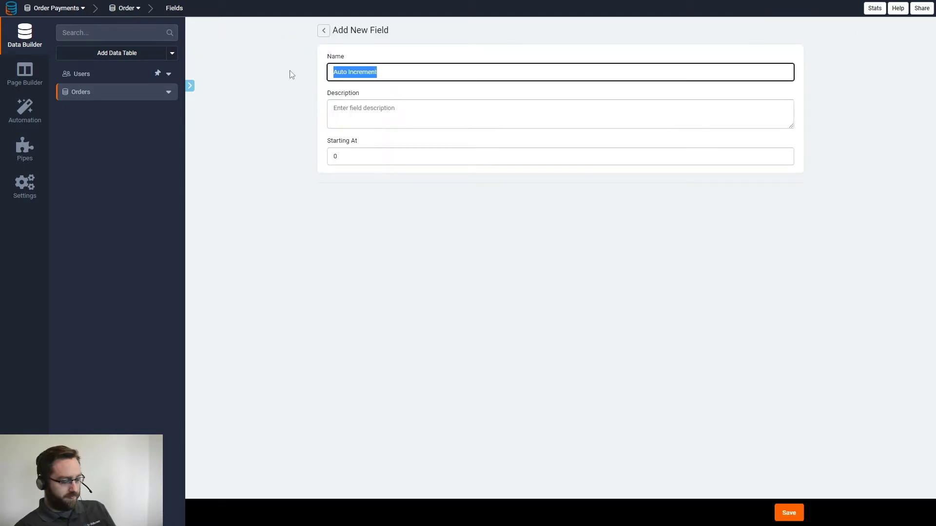
text(Order N)
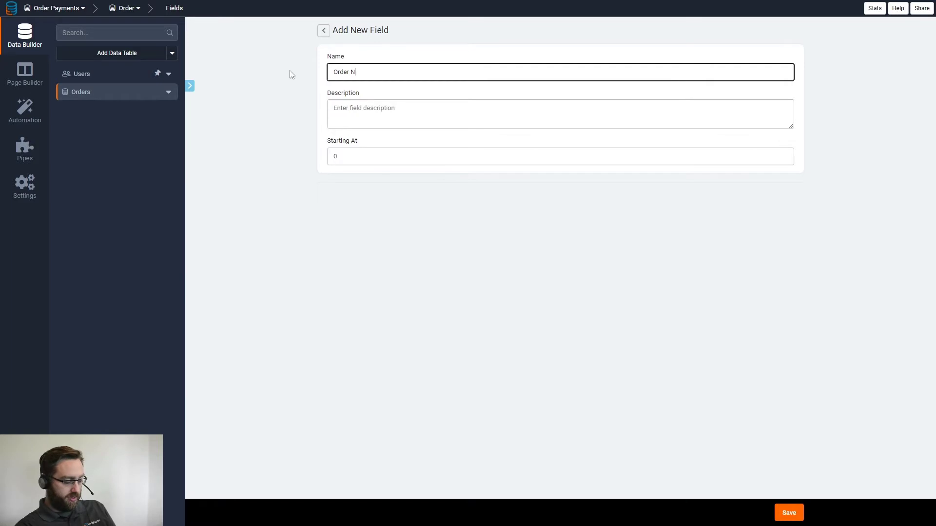
key(BackSpace)
text(ID)
click(779, 513)
- Delete the default Order Name field
click(225, 123)
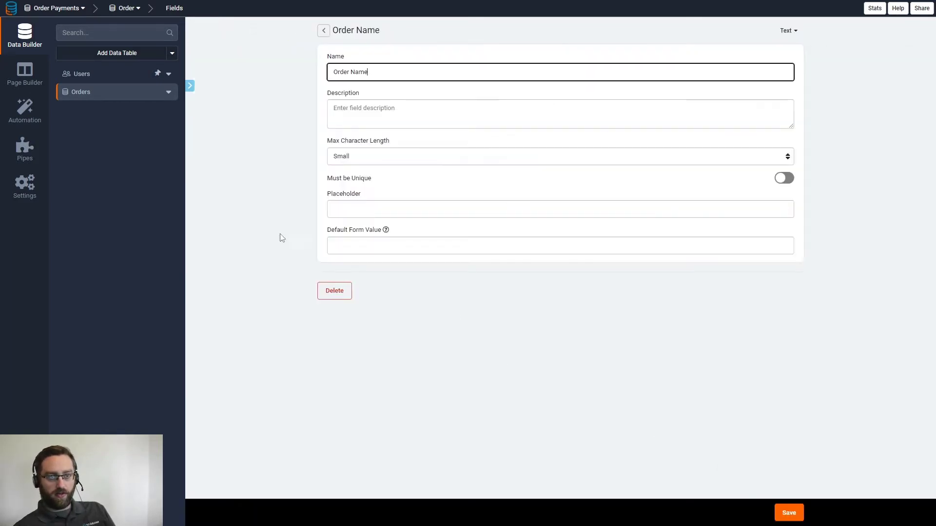
click(325, 292)
click(585, 294)
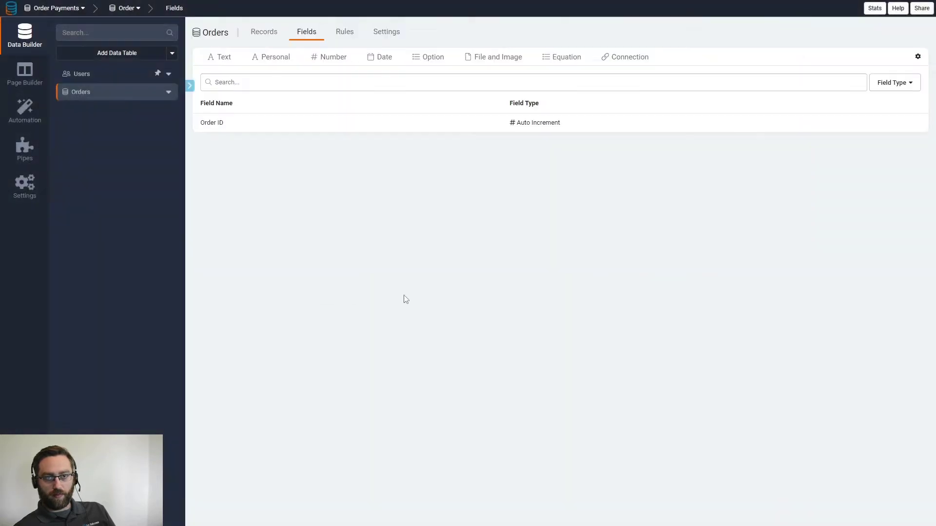
- Add a User connection field linking orders to the Users table
click(628, 62)
click(424, 74)
click(376, 97)
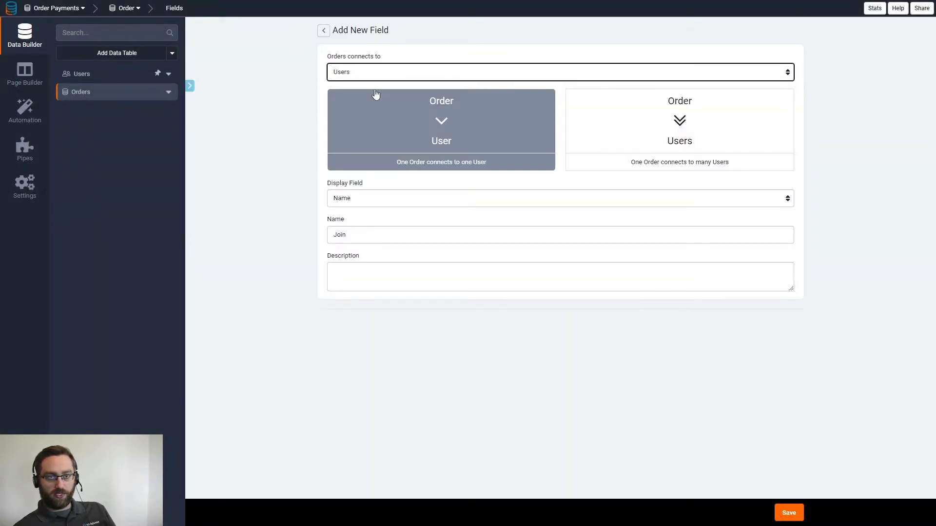
click(789, 513)
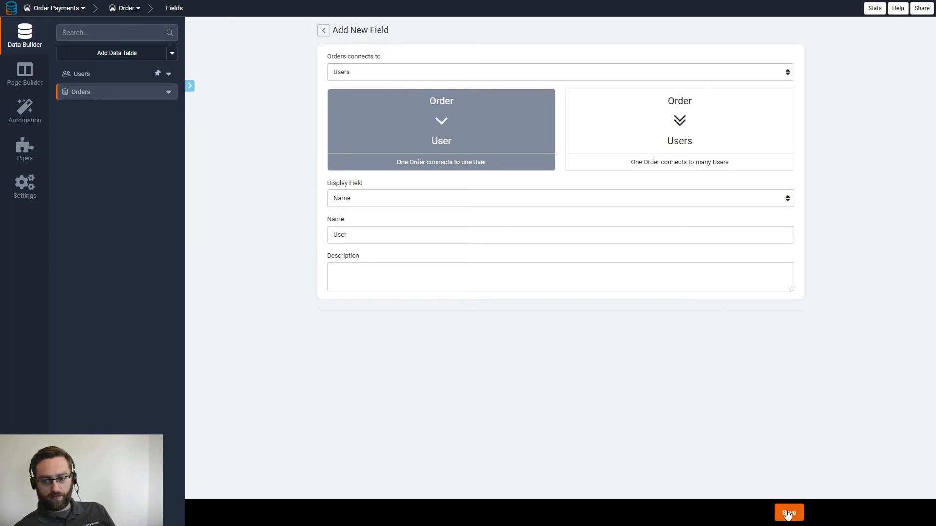
- Add a Date & Time field named Ordered On
mouse_move(377, 65)
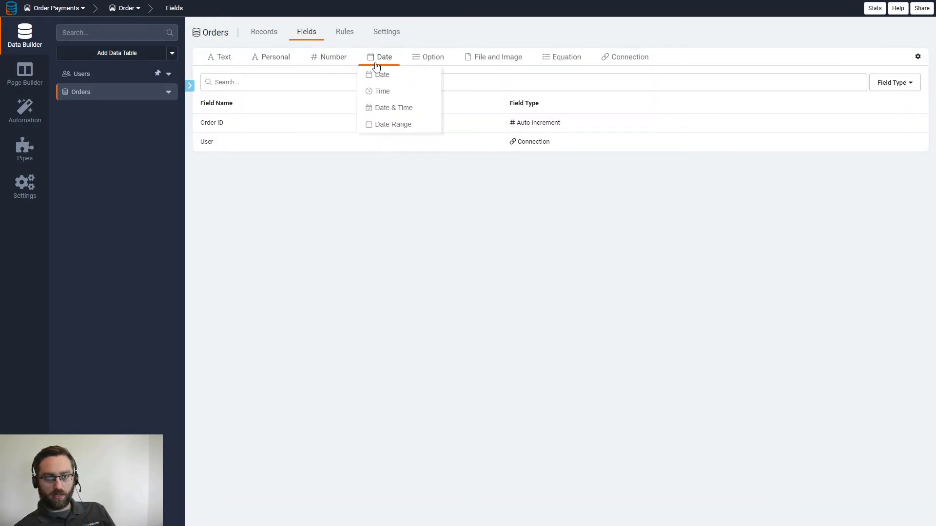
click(393, 108)
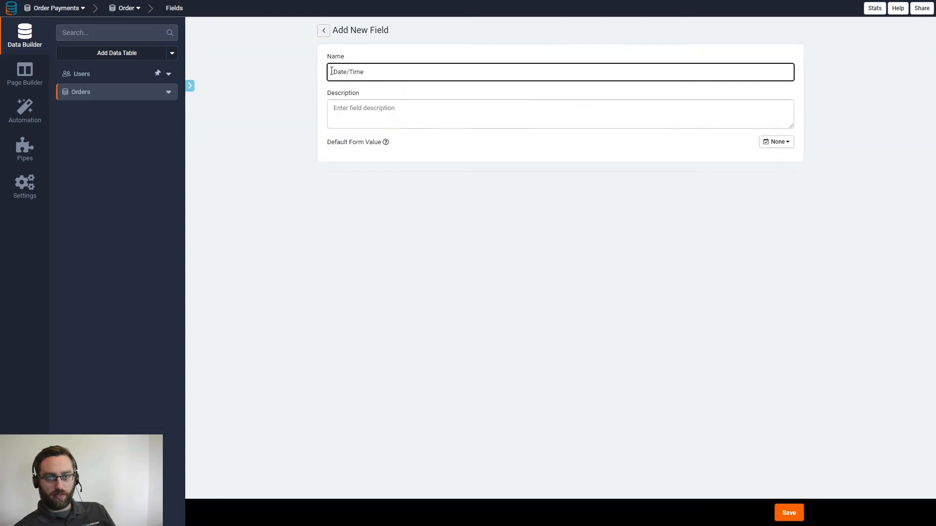
triple_click(391, 75)
text(Ordered On)
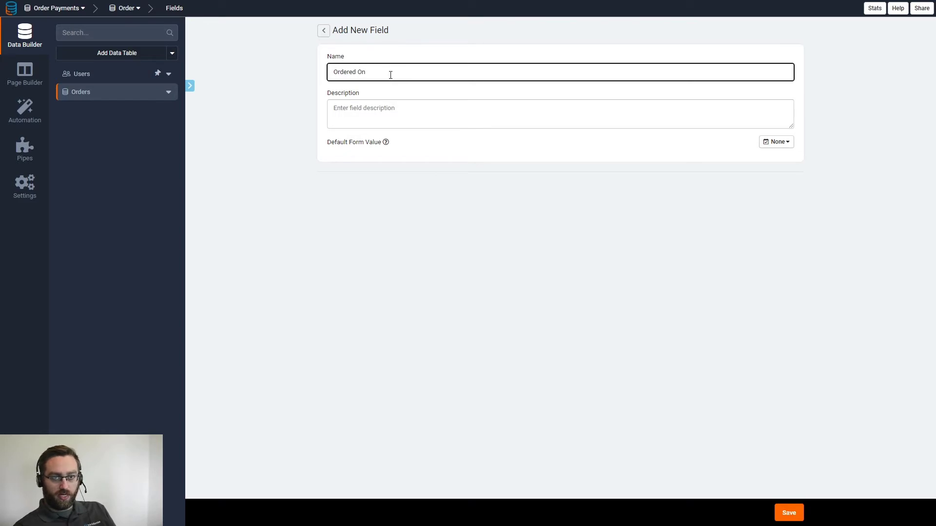
click(792, 516)
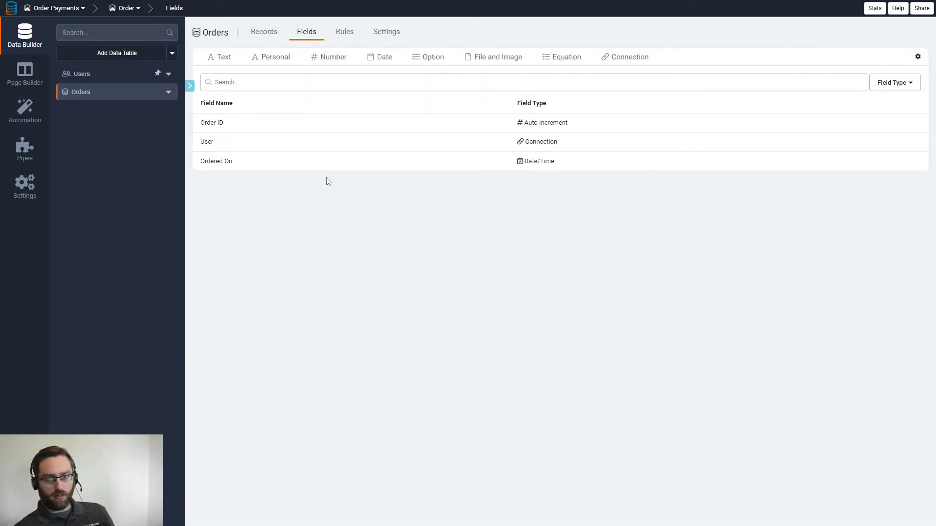
- Create an Order Status select field with options Unpaid and Paid
mouse_move(416, 64)
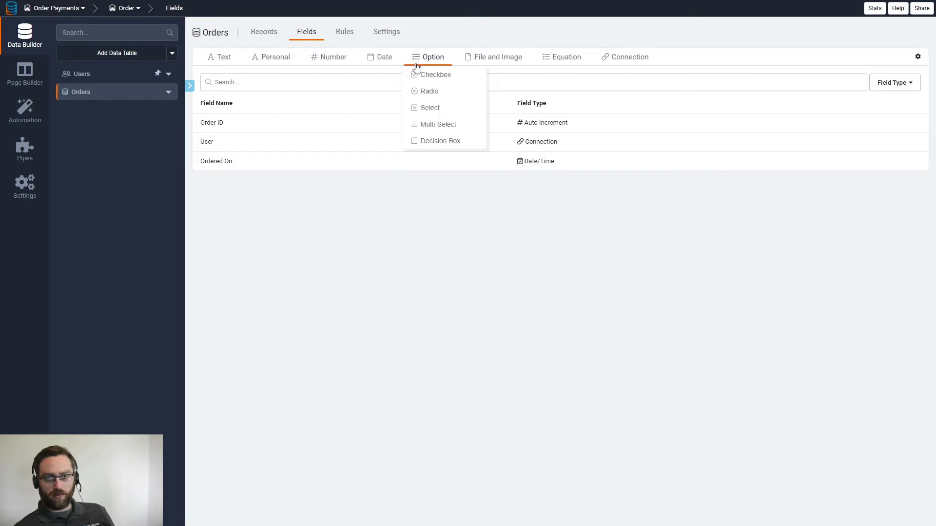
click(429, 107)
text(Ord)
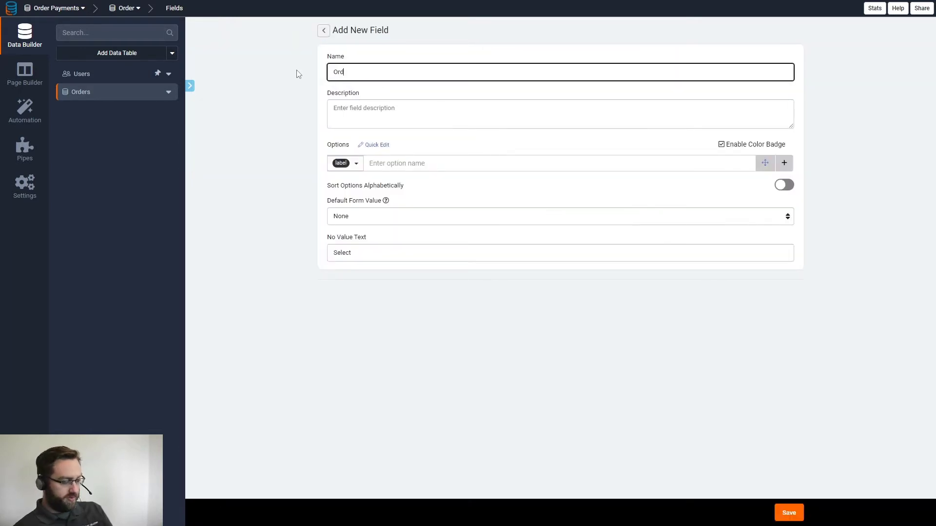
text(er Status)
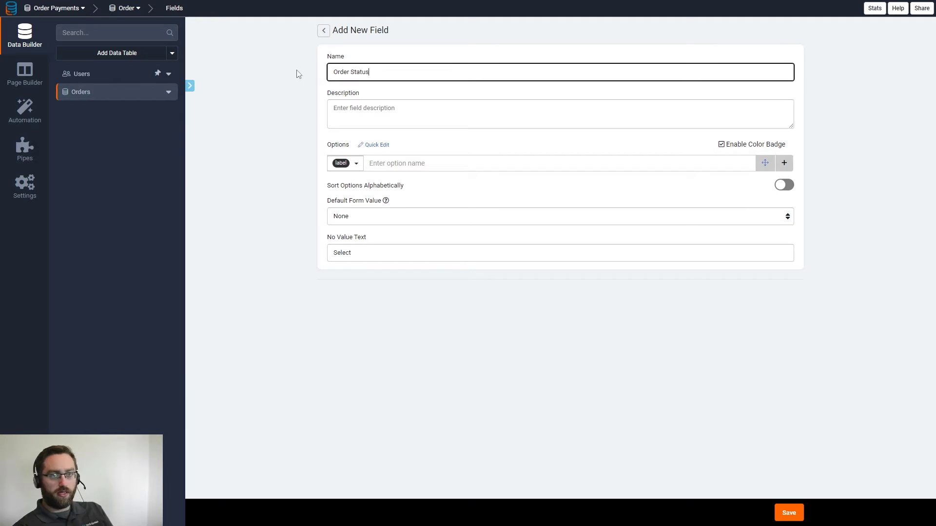
click(393, 164)
text(Unpaid)
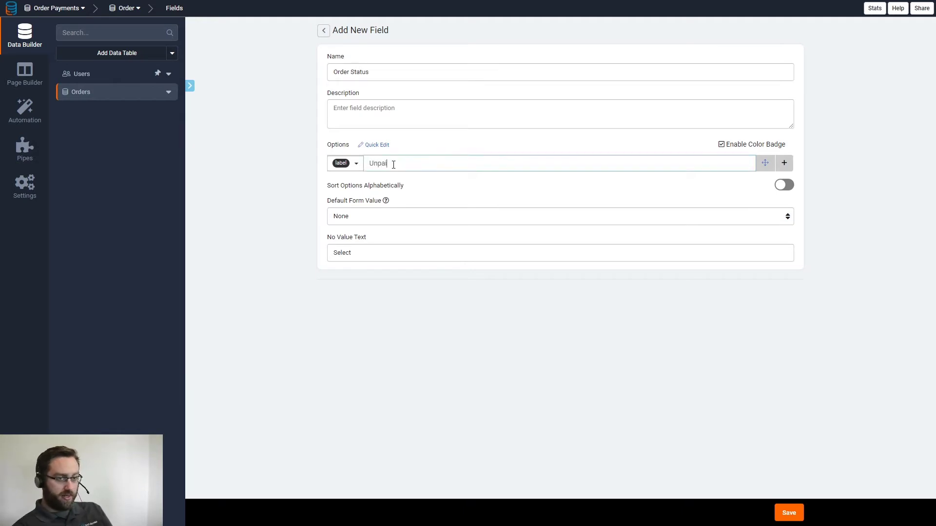
click(784, 164)
click(505, 182)
text(Paid)
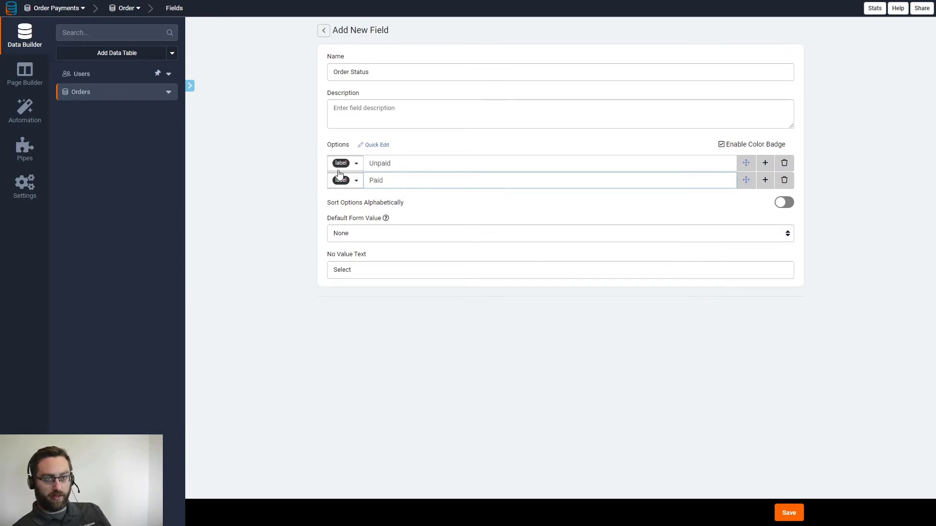
- Colour the Unpaid badge red and Paid green, then save Order Status
click(342, 164)
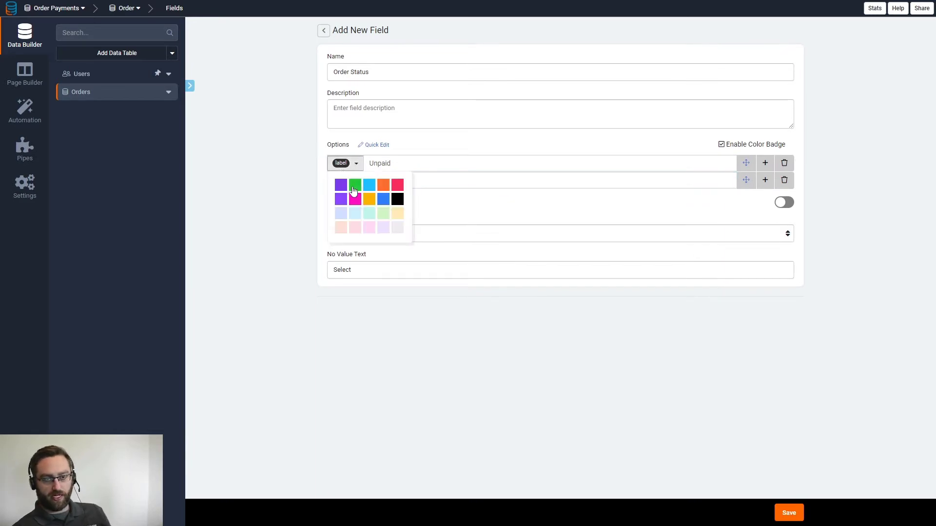
click(397, 186)
click(348, 181)
click(351, 202)
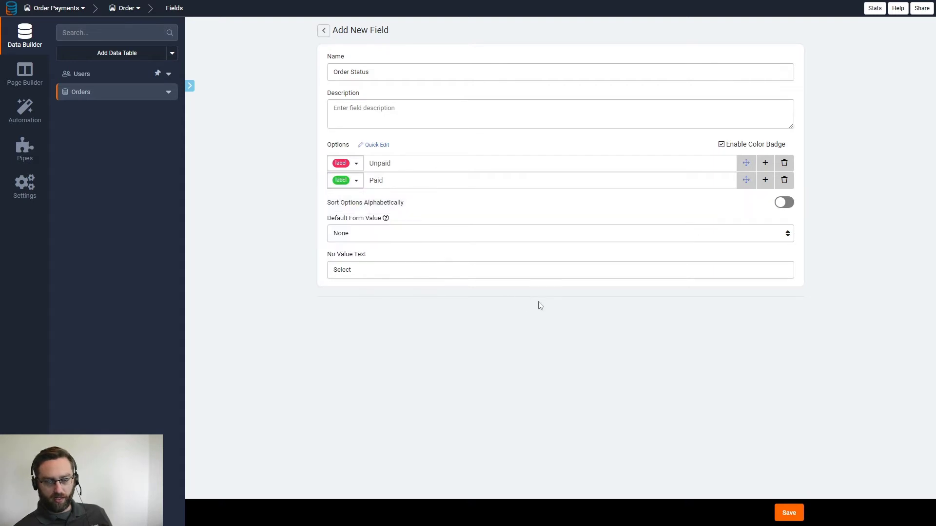
click(789, 513)
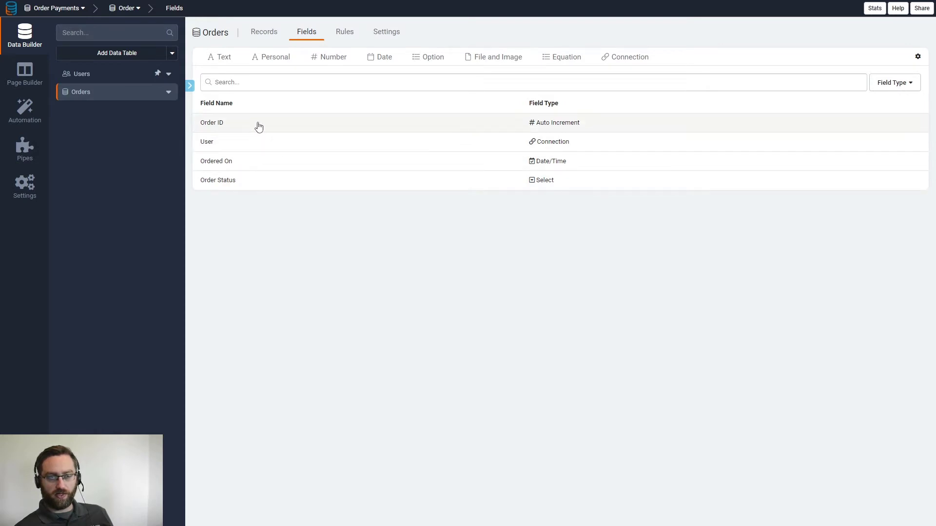
click(562, 57)
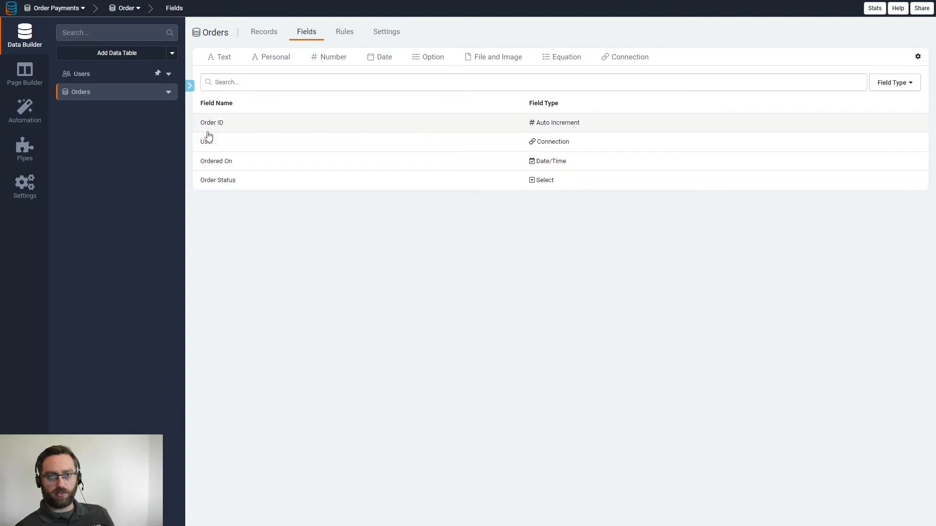
- Create a new data table named Products
click(115, 54)
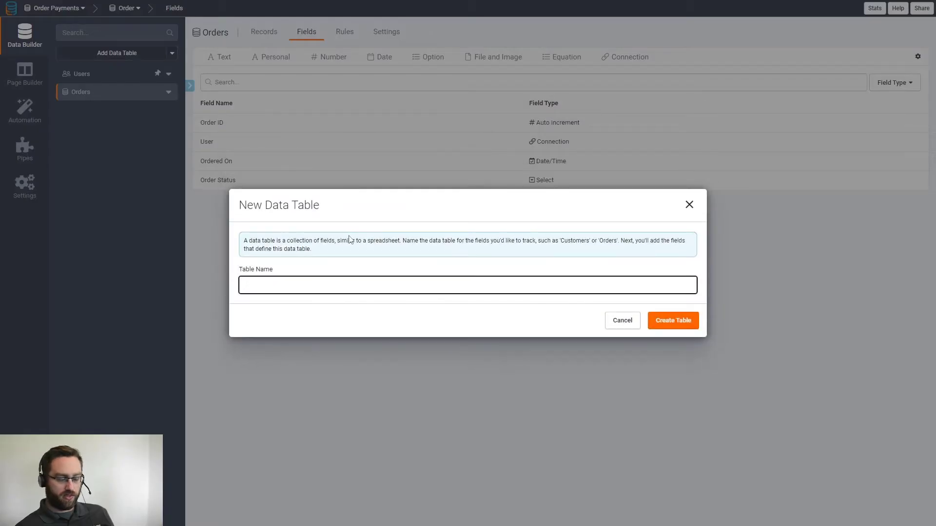
text(Products)
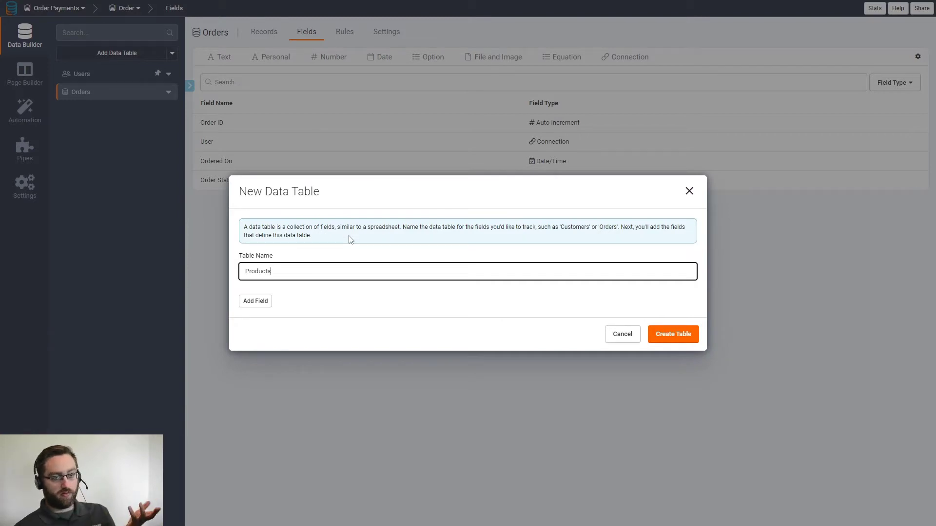
click(675, 337)
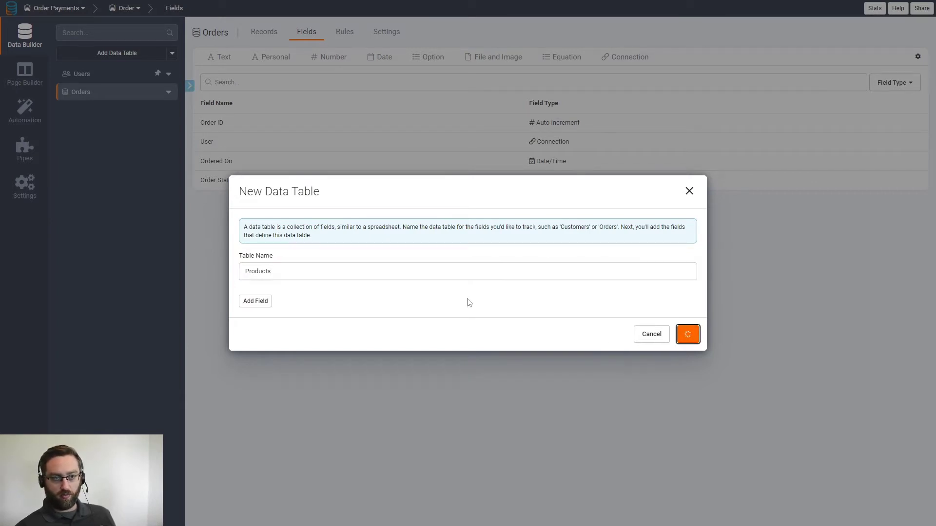
- Add a Product Price currency field: symbol prefix, comma thousands delimiter, 2 decimals
click(315, 33)
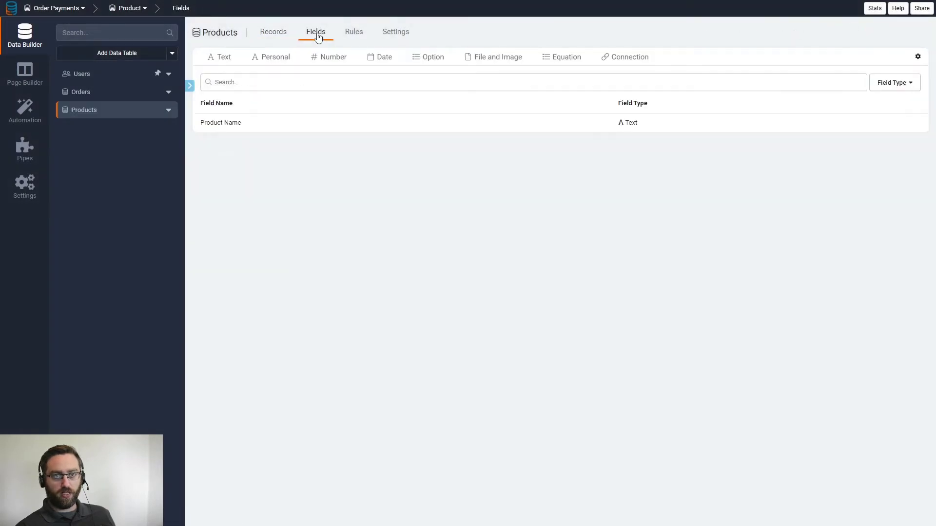
mouse_move(325, 57)
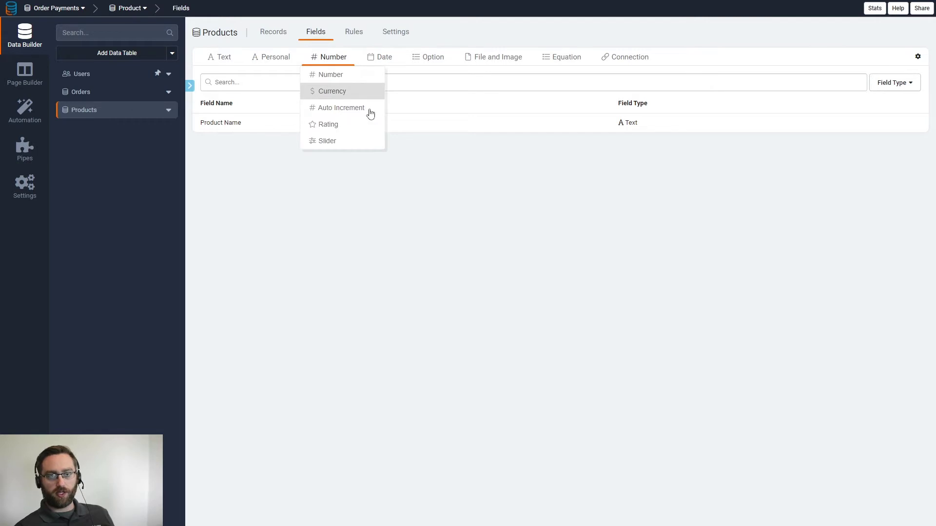
click(323, 93)
drag(359, 73, 326, 76)
text(Price)
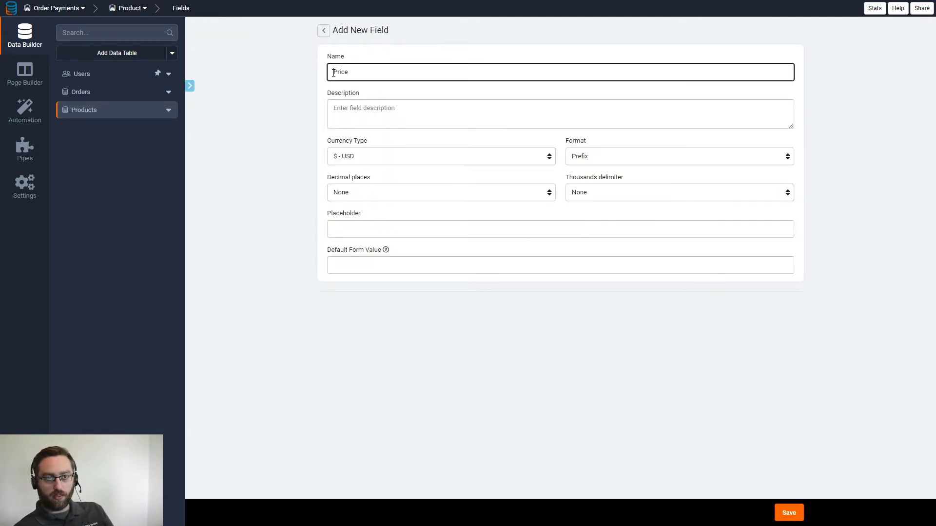
text(oduc)
click(576, 155)
click(583, 188)
click(591, 195)
click(551, 227)
click(389, 193)
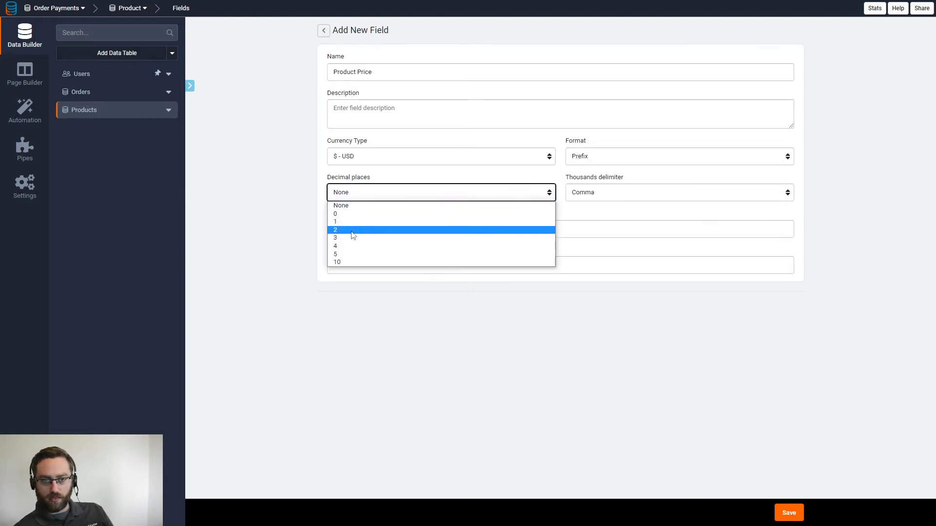
click(353, 231)
click(787, 513)
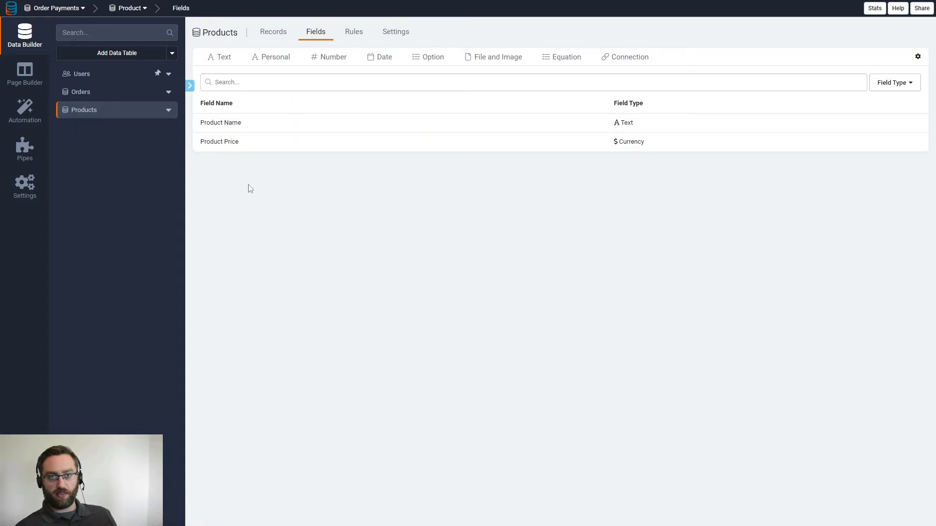
click(103, 54)
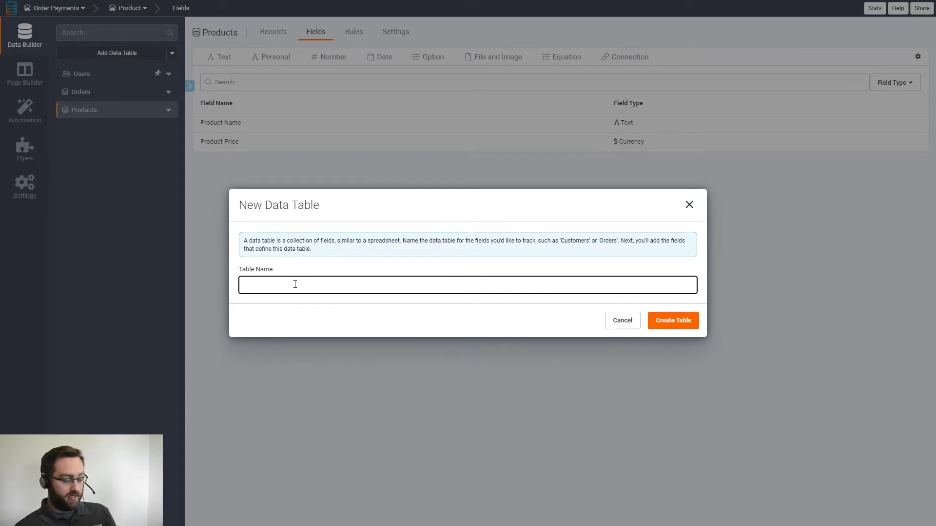
- Create the Order Line Items table with an Order connection displaying Order ID
text(Order Line Items)
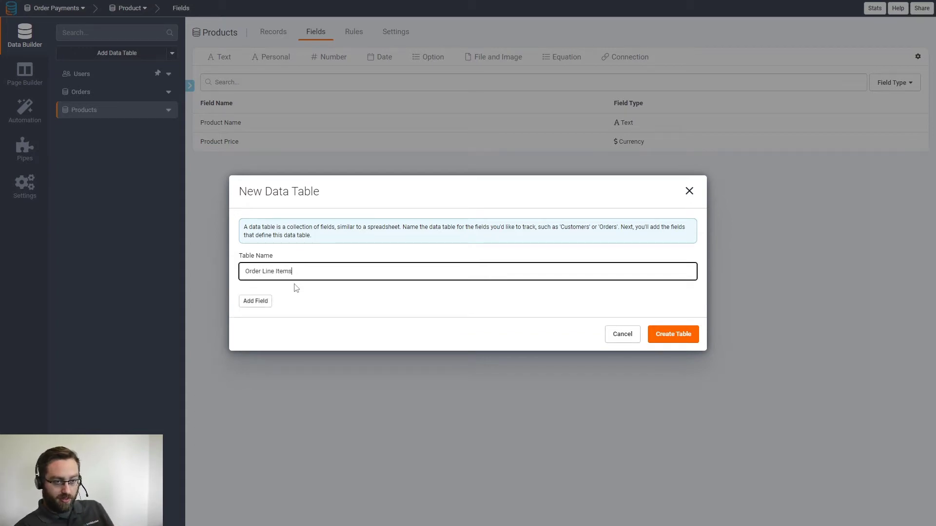
click(667, 334)
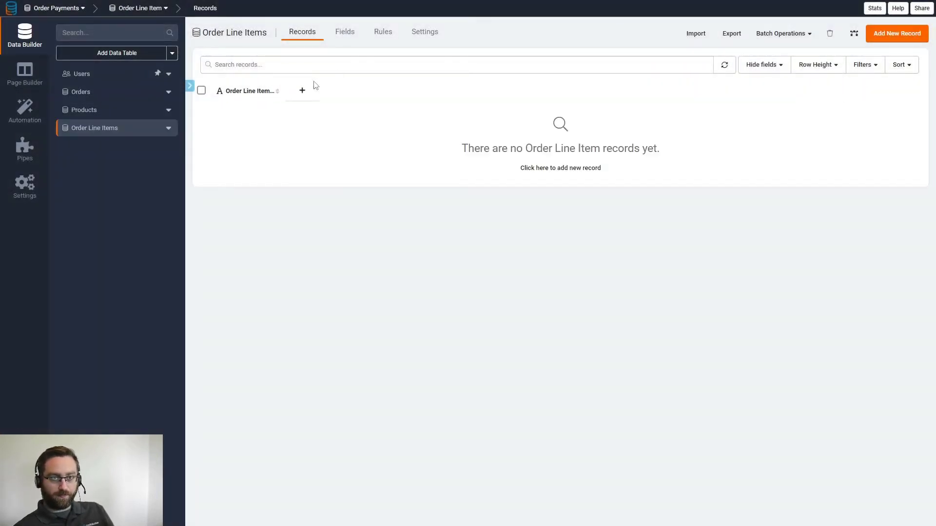
click(345, 32)
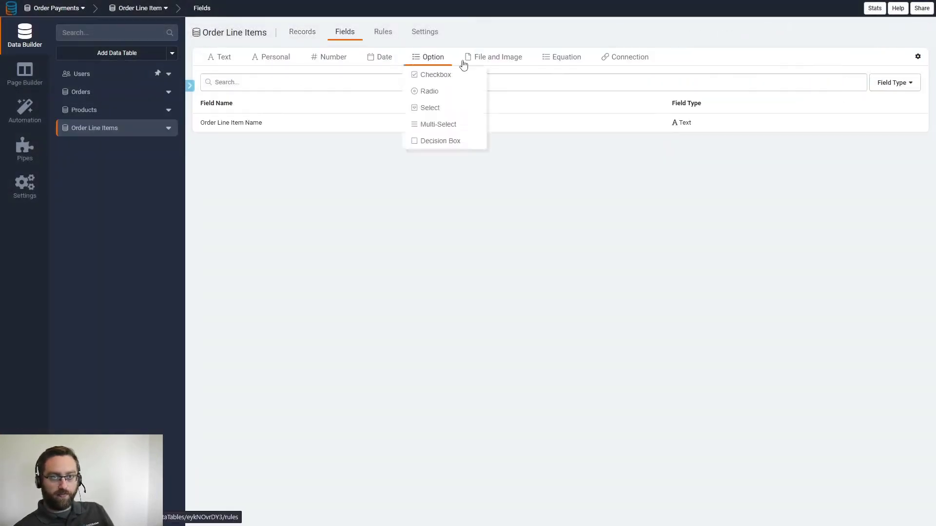
click(628, 58)
click(485, 73)
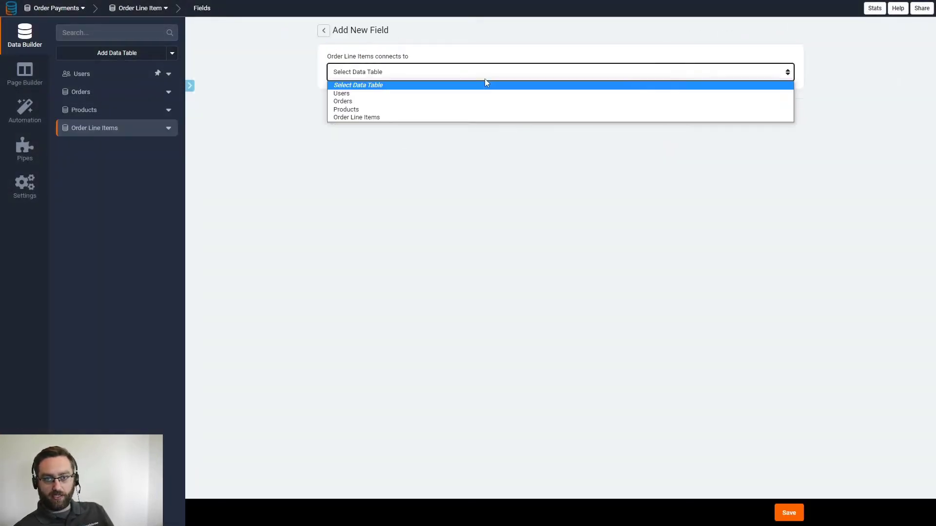
click(354, 101)
click(383, 197)
click(429, 219)
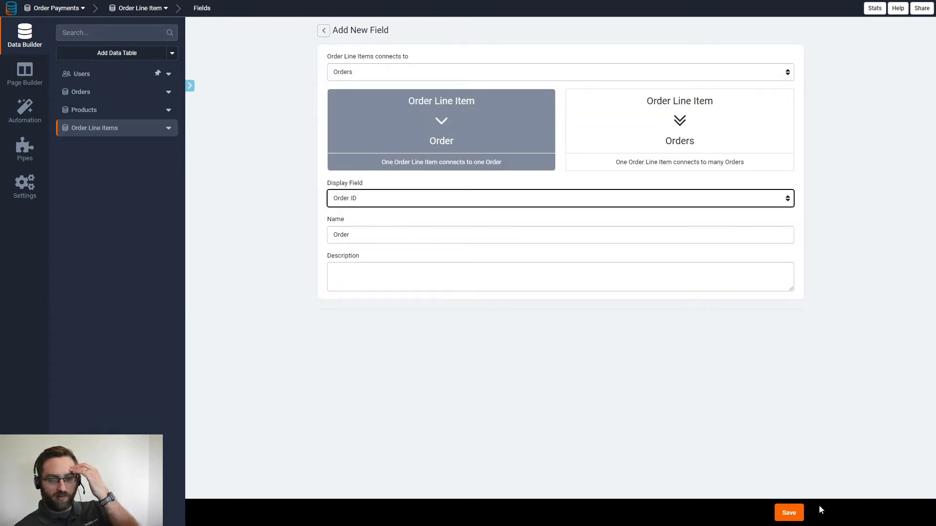
click(787, 514)
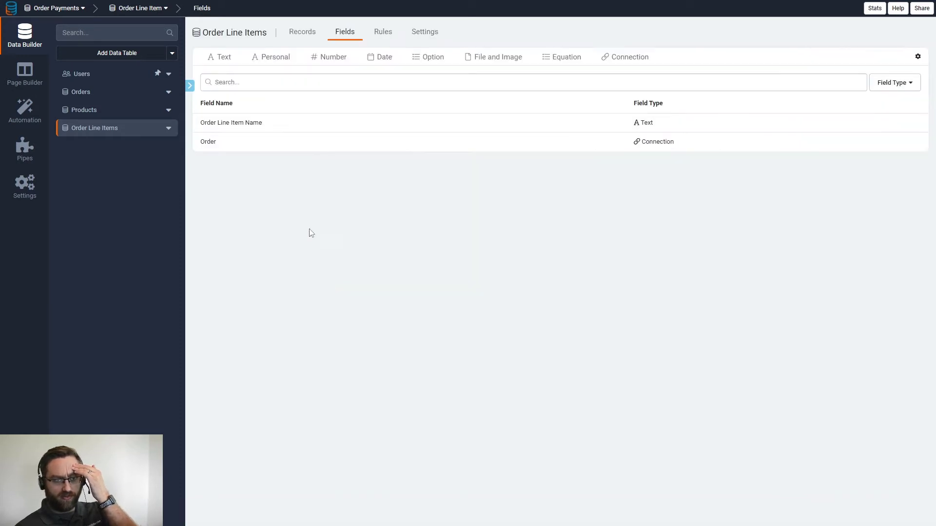
- Add a Product connection field linking line items to Products
click(626, 59)
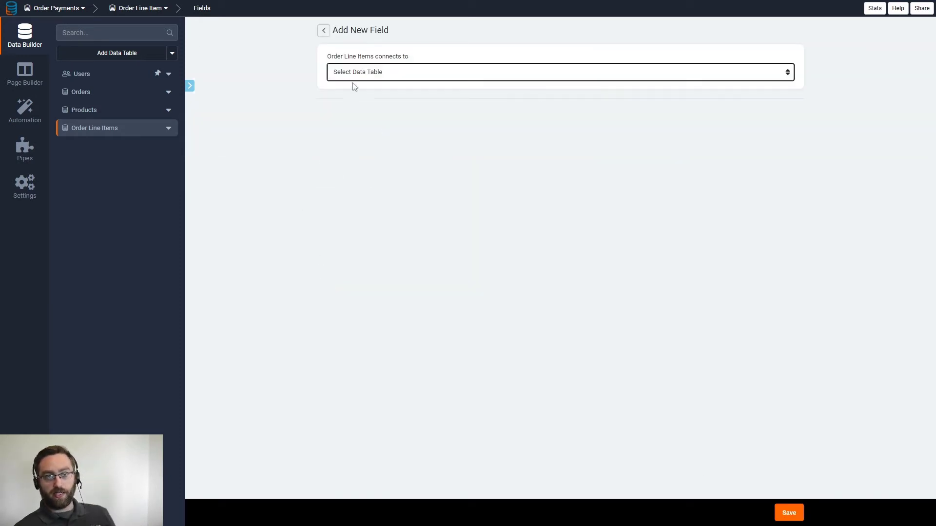
click(353, 73)
click(354, 110)
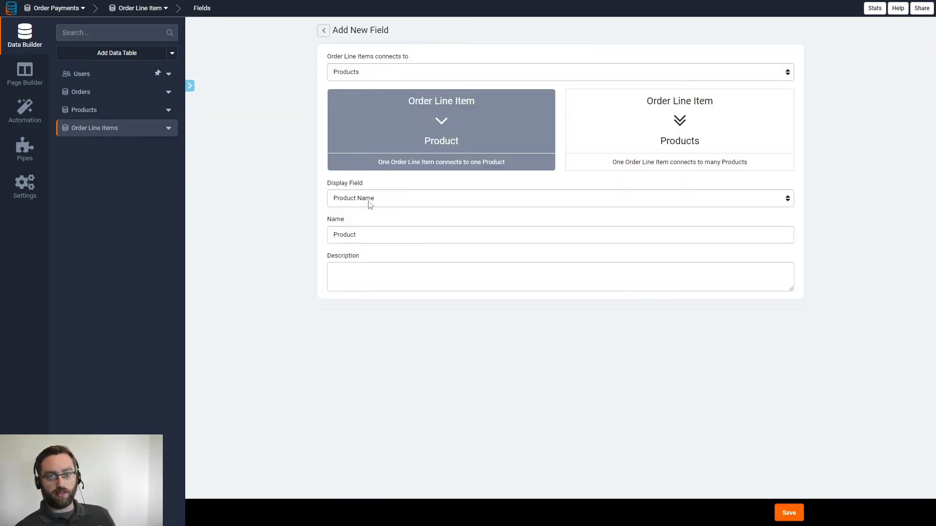
click(789, 512)
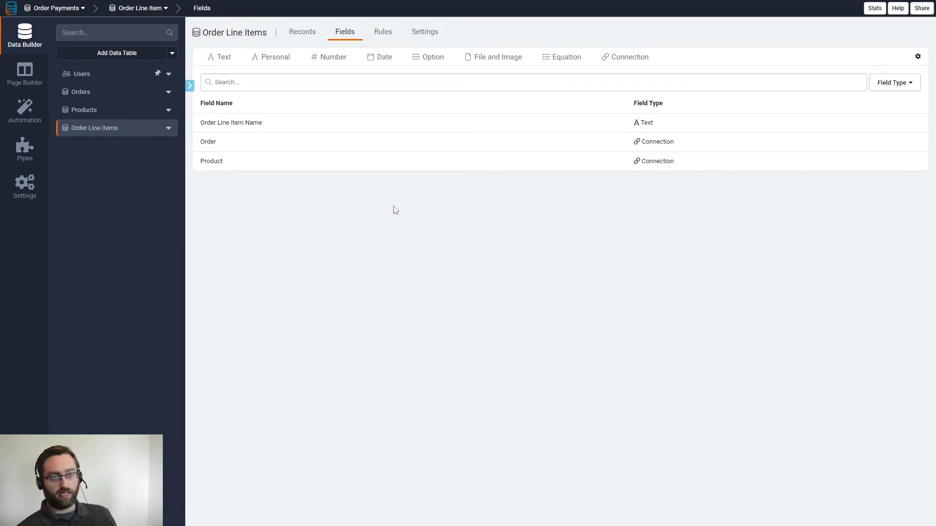
- Delete the Order Line Item Name field from Order Line Items
click(229, 126)
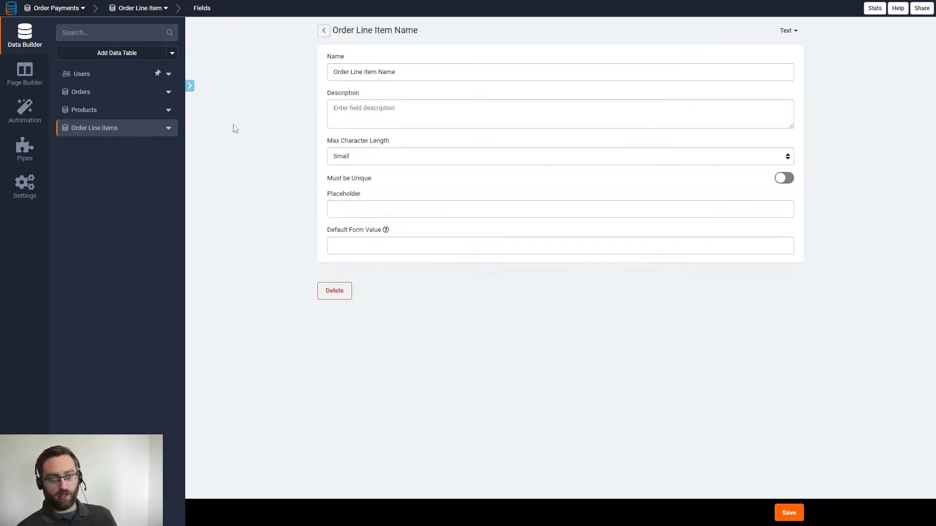
click(341, 288)
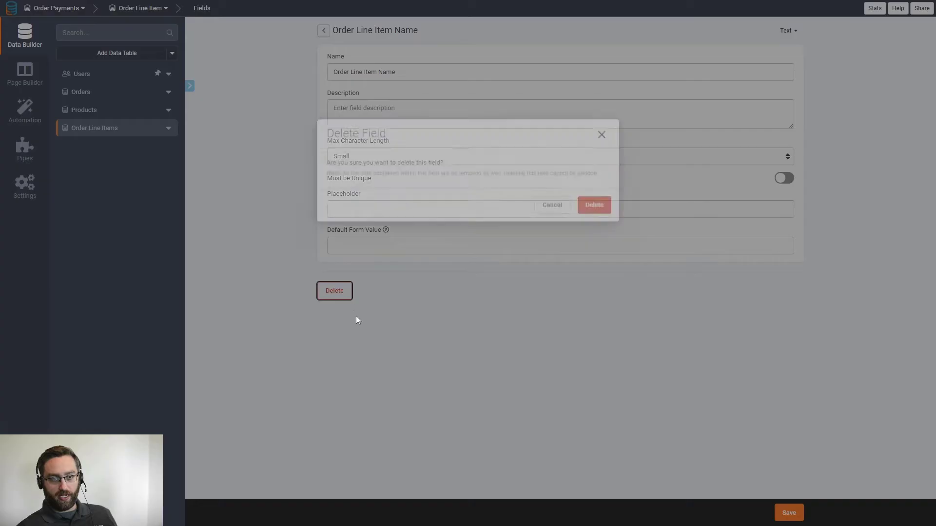
click(587, 298)
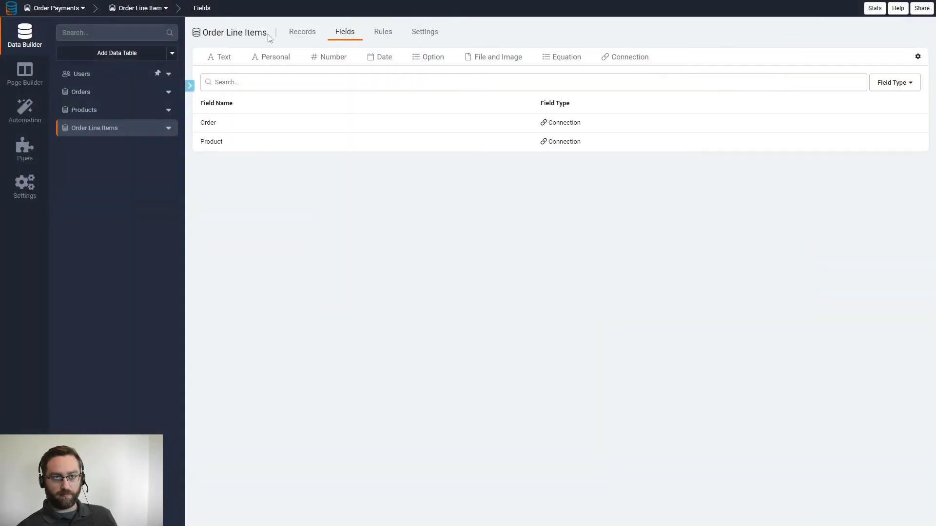
click(302, 35)
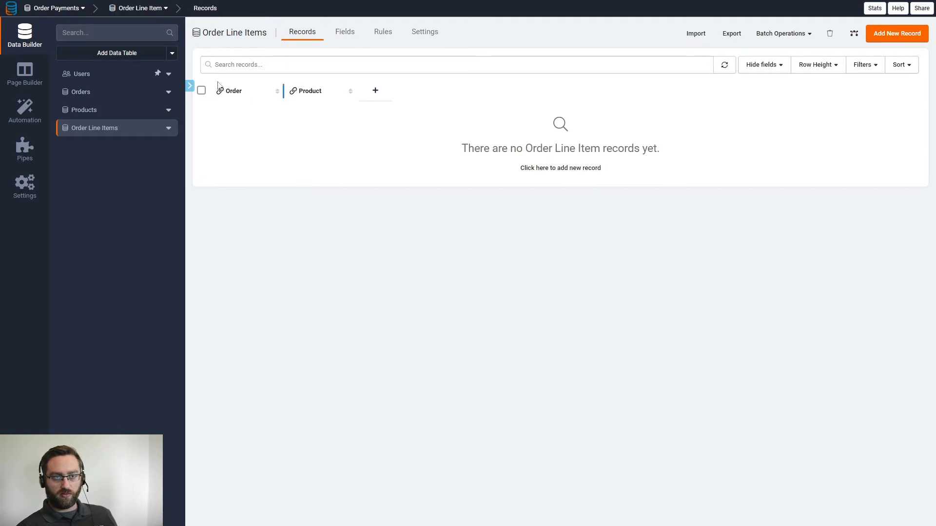
- Add a plain Number field named Qty
click(345, 33)
mouse_move(331, 57)
click(328, 75)
drag(357, 72, 291, 74)
text(Qty)
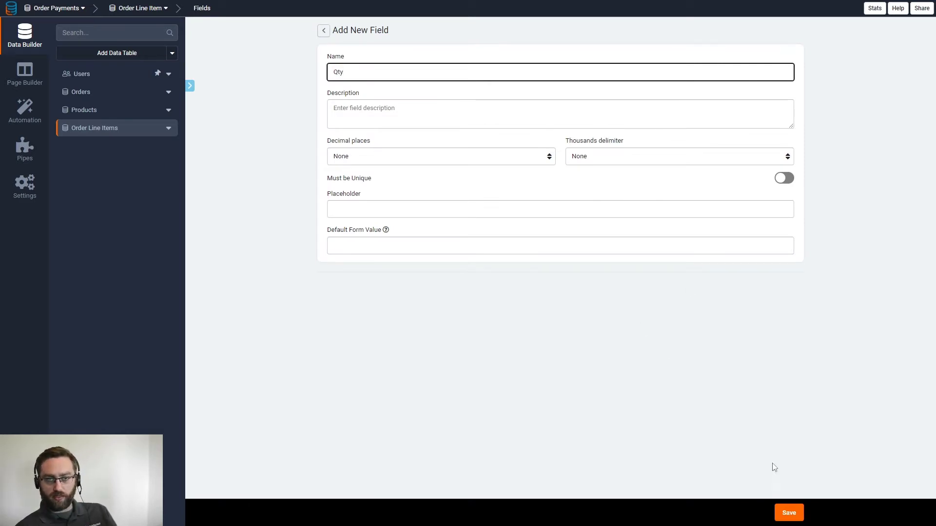
click(790, 512)
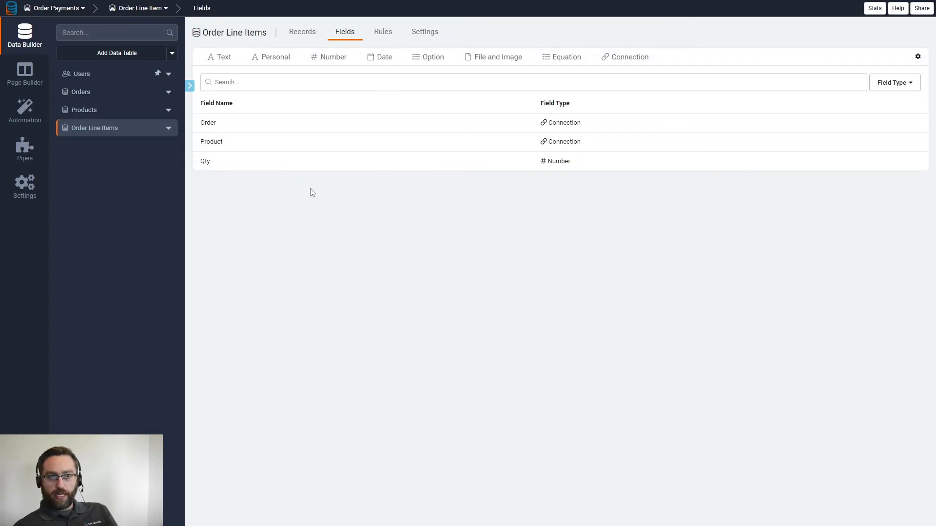
mouse_move(564, 65)
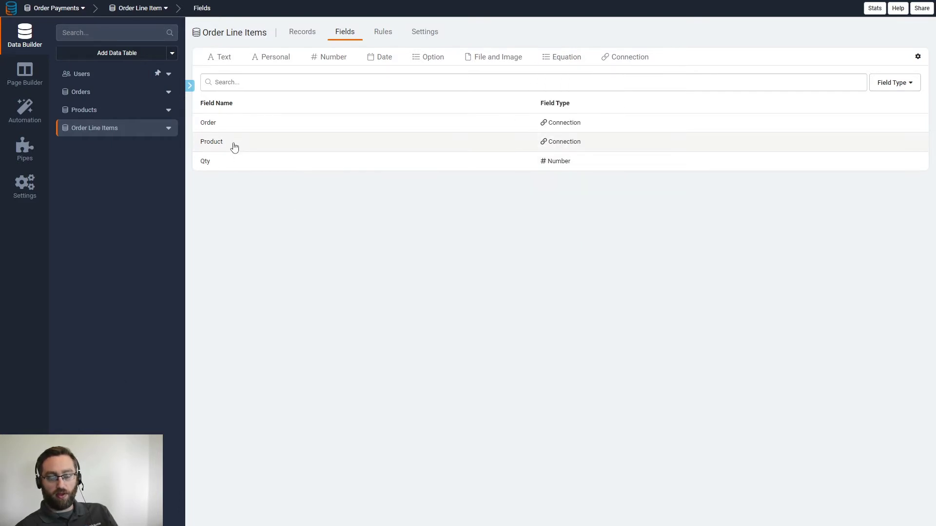
- Start a basic formula field in Order Line Items computing Product Price * Qty
click(119, 111)
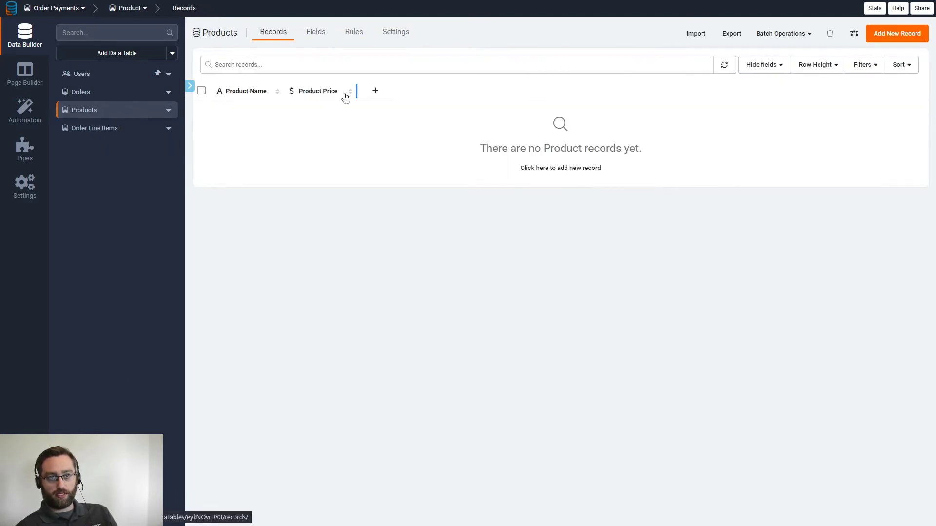
click(128, 129)
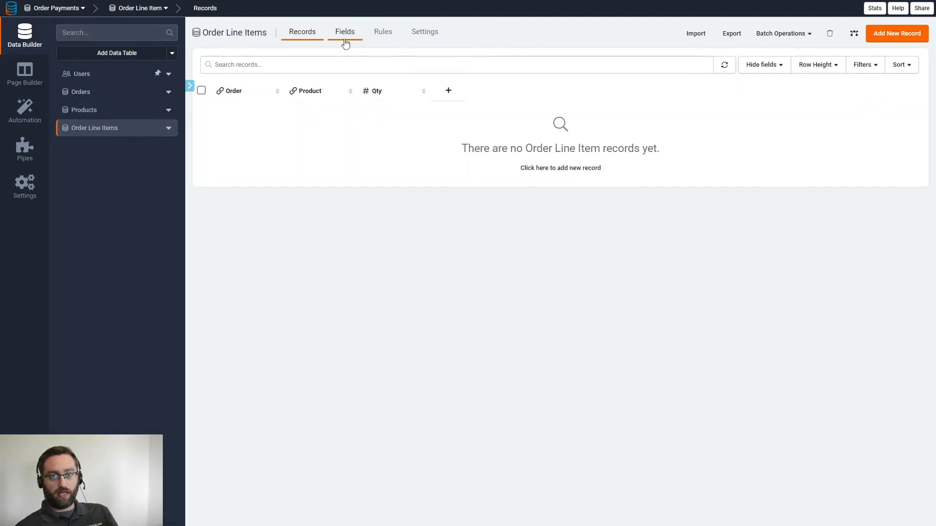
click(346, 32)
click(561, 57)
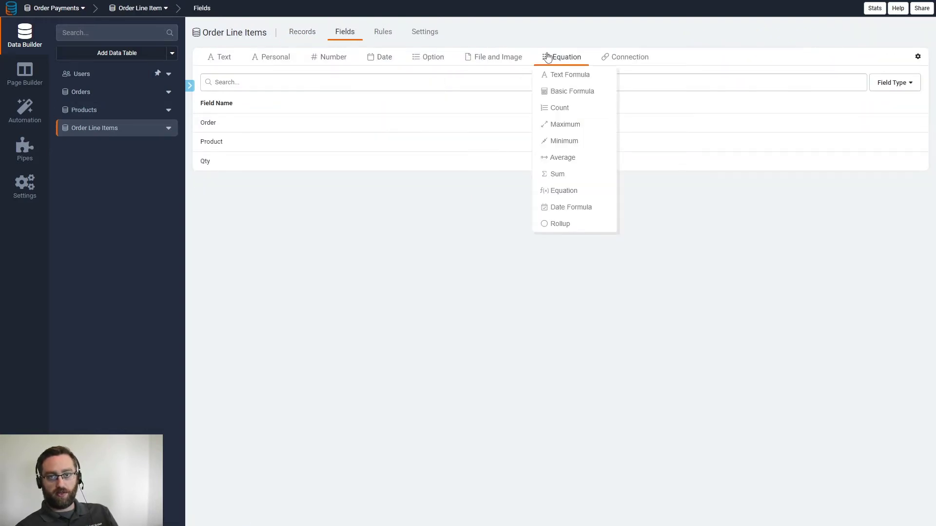
click(553, 96)
click(588, 145)
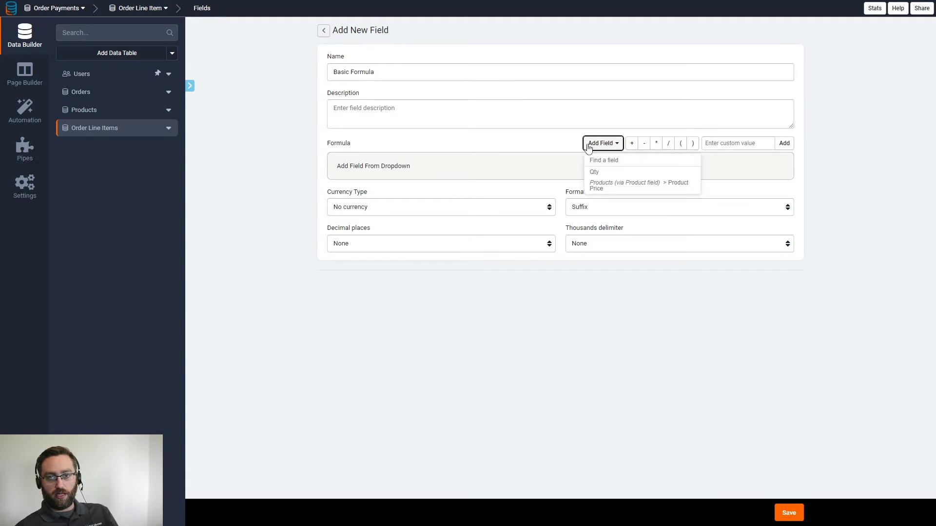
click(596, 189)
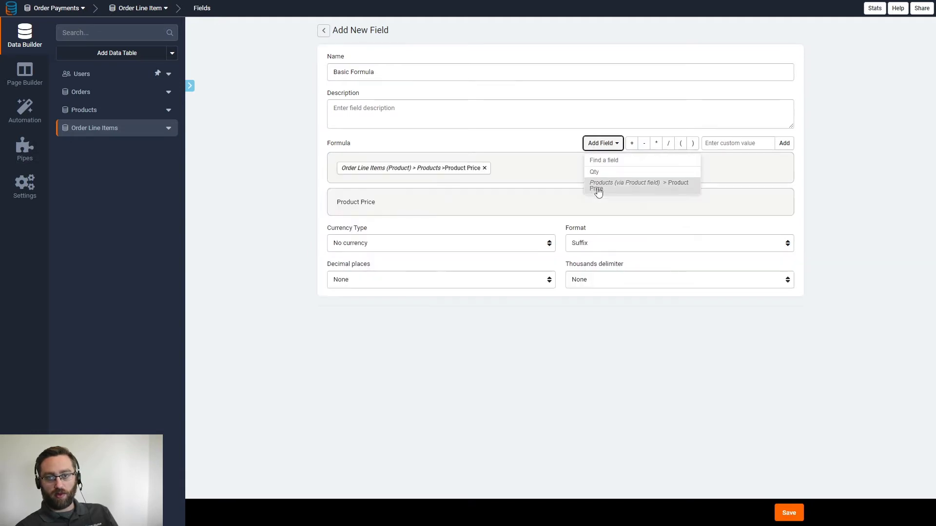
click(656, 144)
click(599, 147)
click(596, 172)
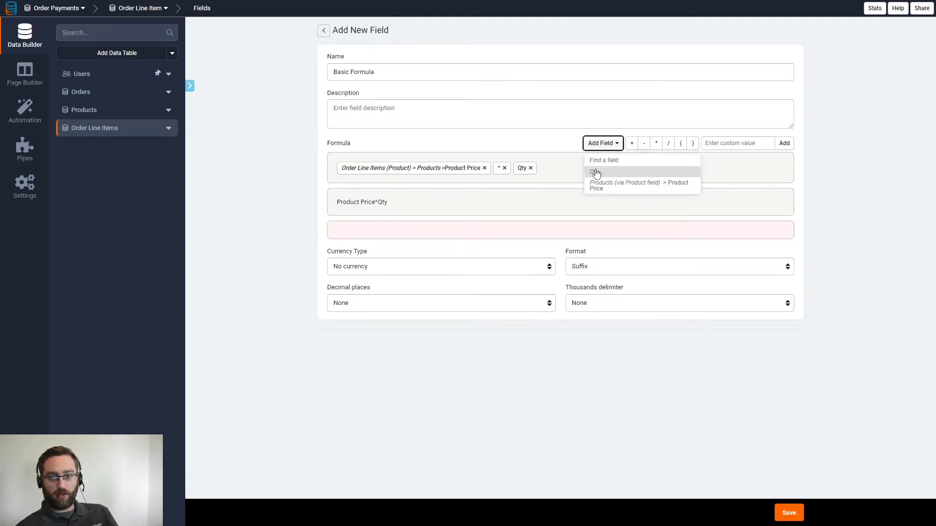
- Name the formula field Total
drag(387, 74, 304, 84)
key(shift+t)
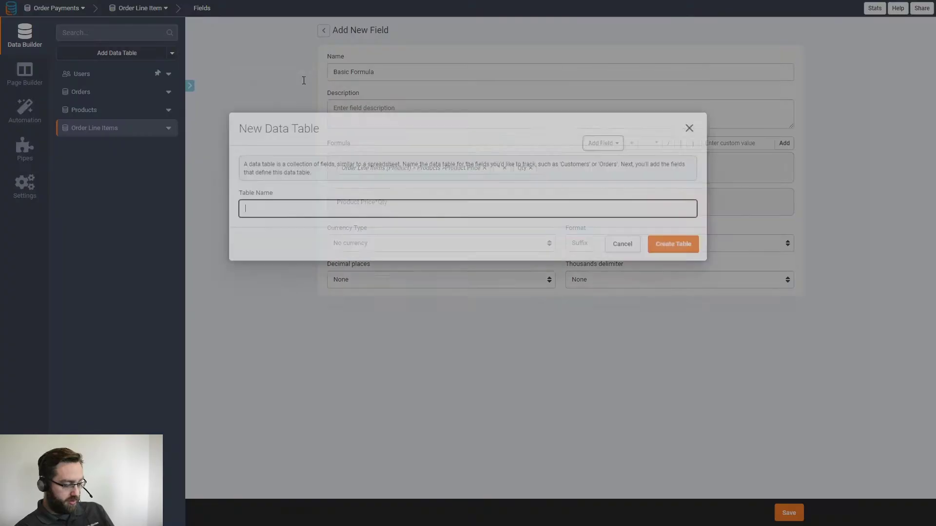
text(otal)
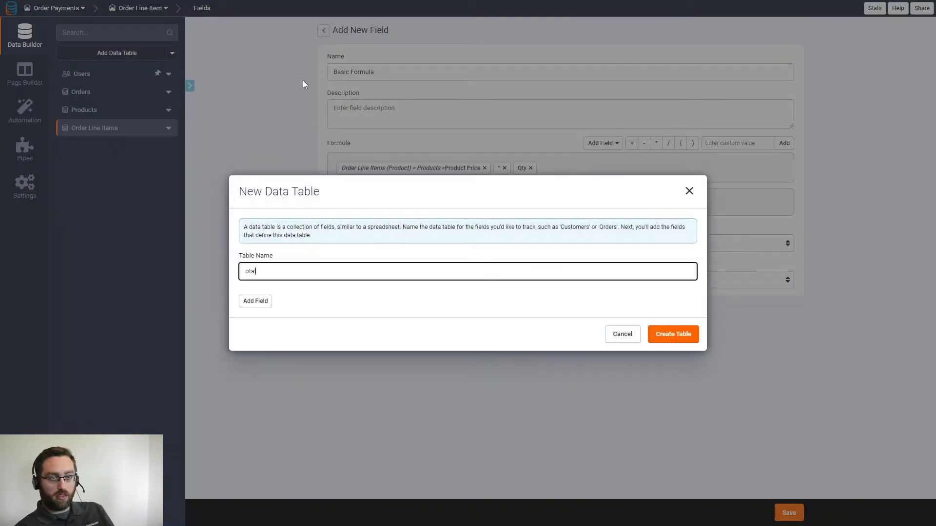
click(707, 198)
click(392, 72)
key(ctrl+a)
text(Tota)
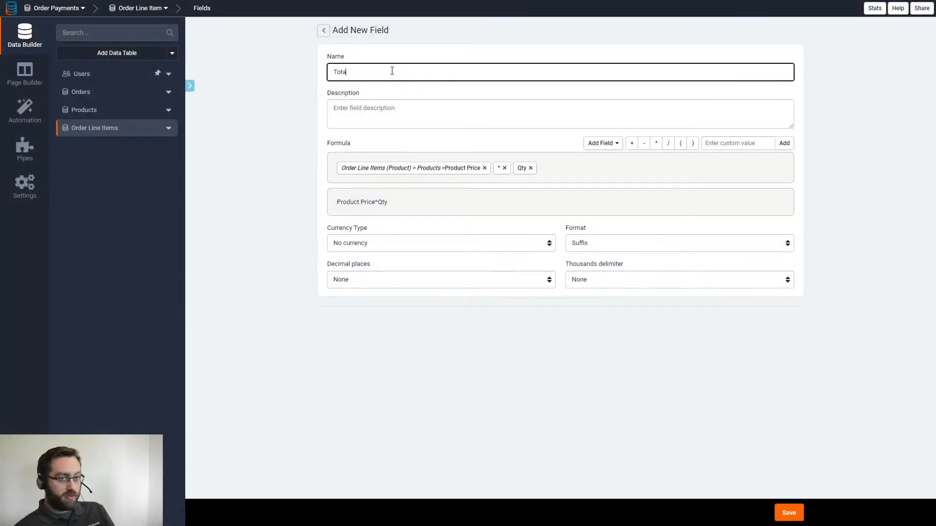
- Format Total as USD with prefix symbol, comma delimiter and 2 decimals, and save
click(477, 247)
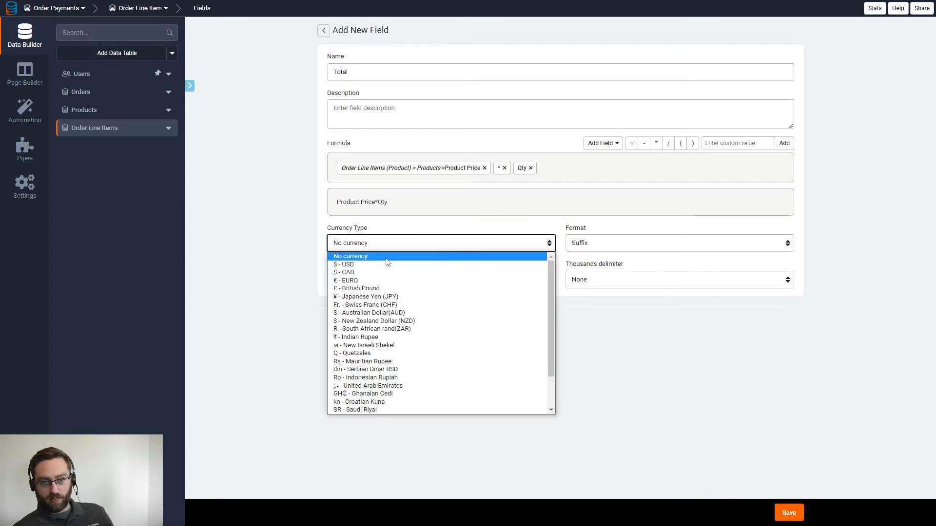
click(359, 264)
click(580, 248)
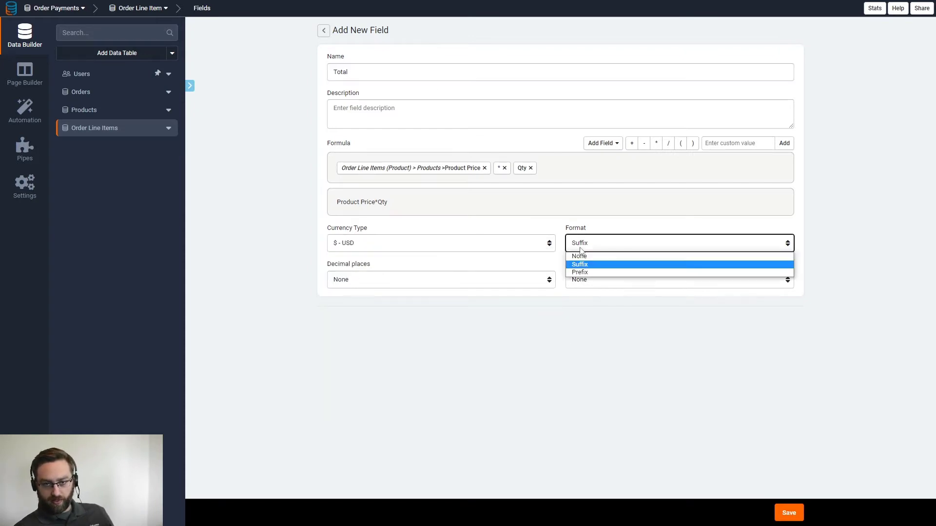
click(584, 275)
click(629, 280)
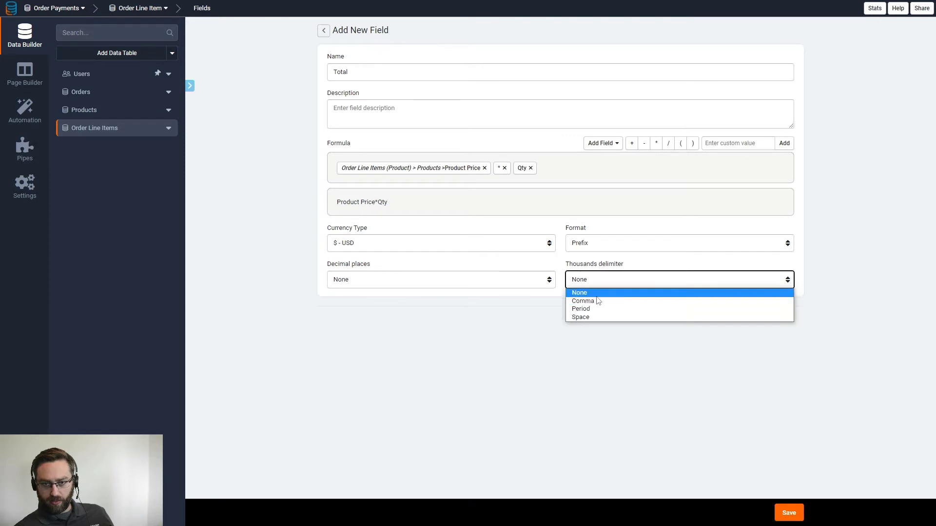
click(596, 301)
click(394, 281)
click(372, 317)
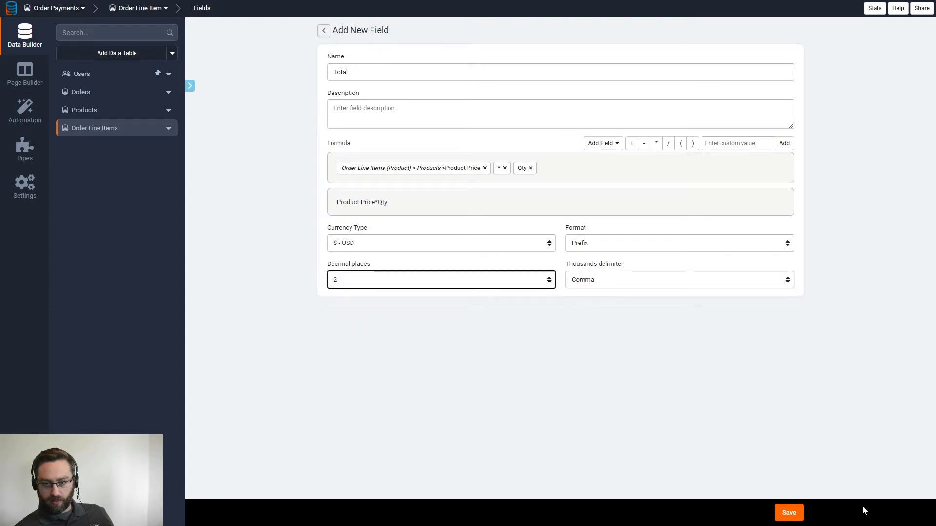
click(789, 513)
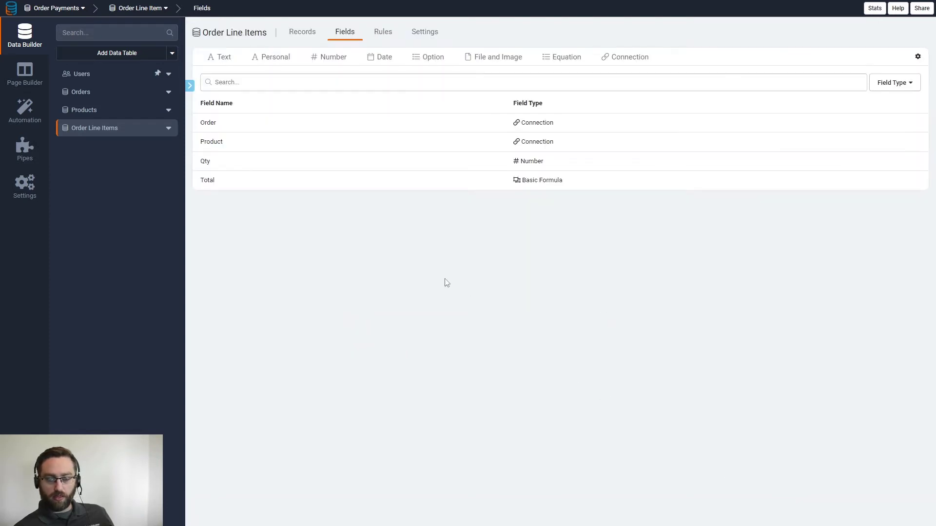
click(301, 39)
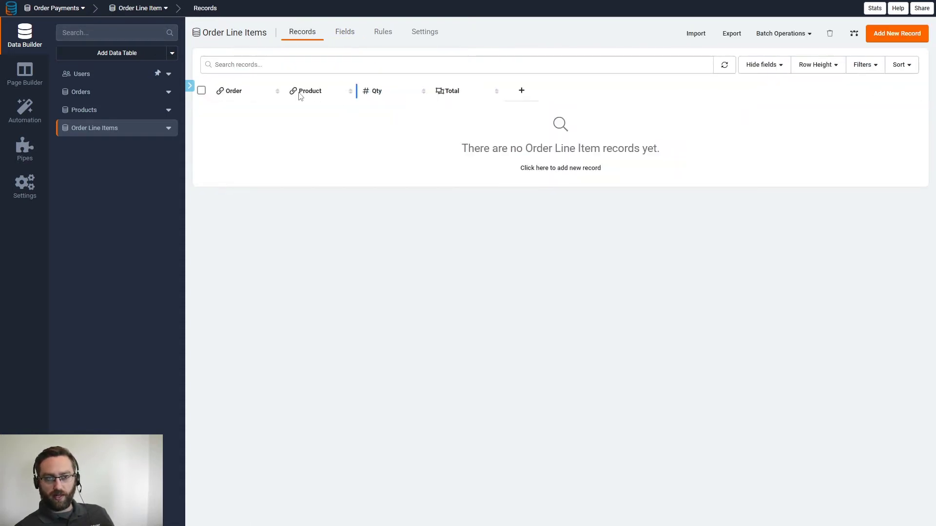
- Show the Orders table's field list with the Equation field types offered
click(93, 92)
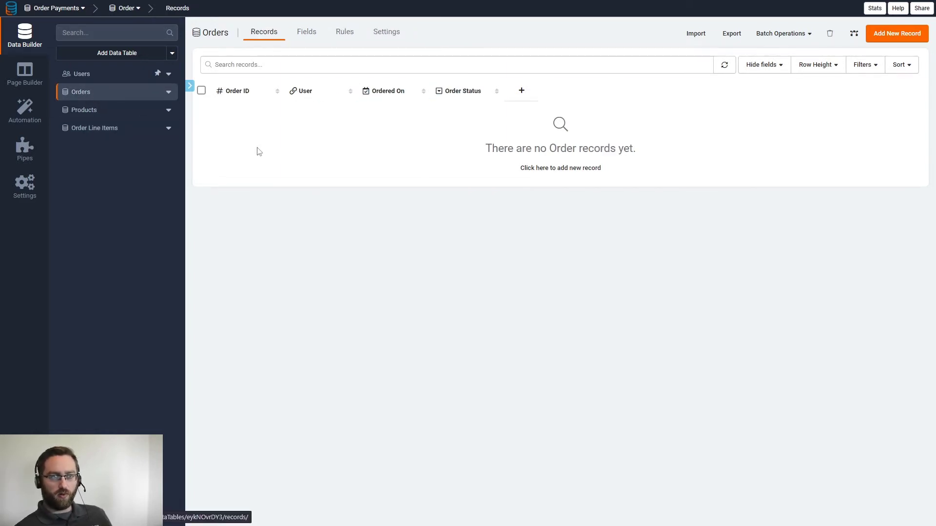
click(306, 38)
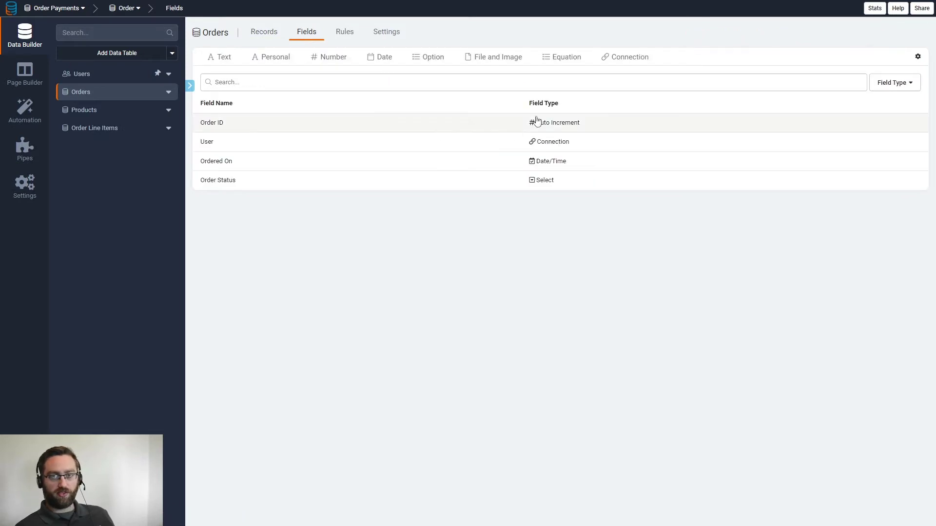
mouse_move(556, 66)
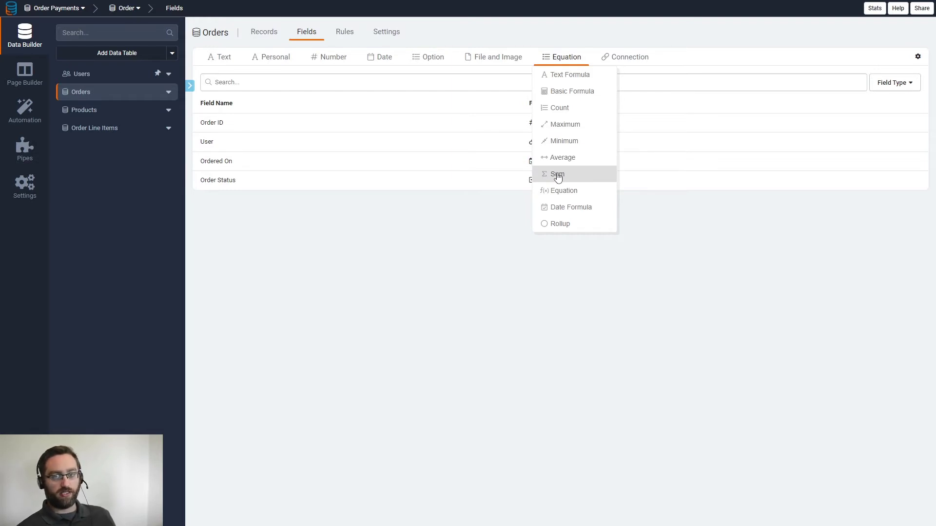
- Create a Sum formula field named Grand Total that sums Order Line Items' Total
click(556, 175)
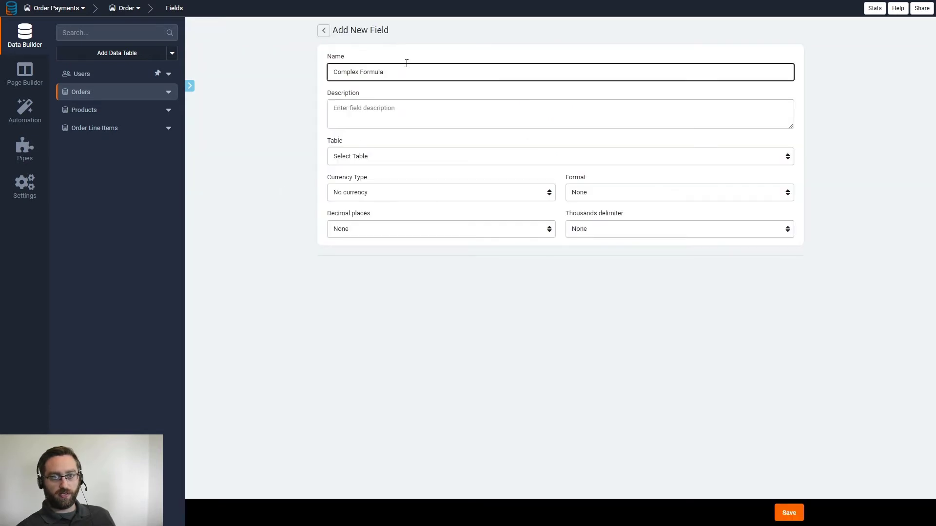
drag(407, 63, 335, 73)
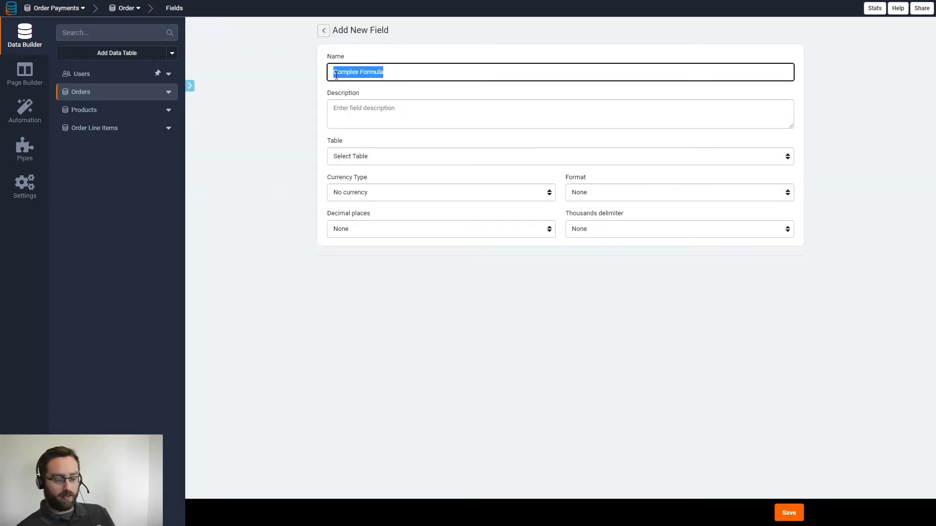
text(G)
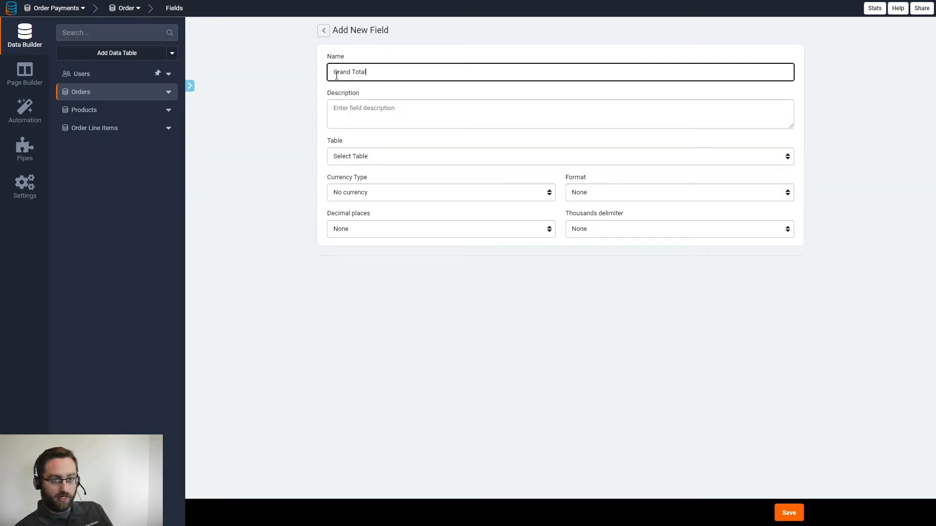
text(rand Total)
click(358, 156)
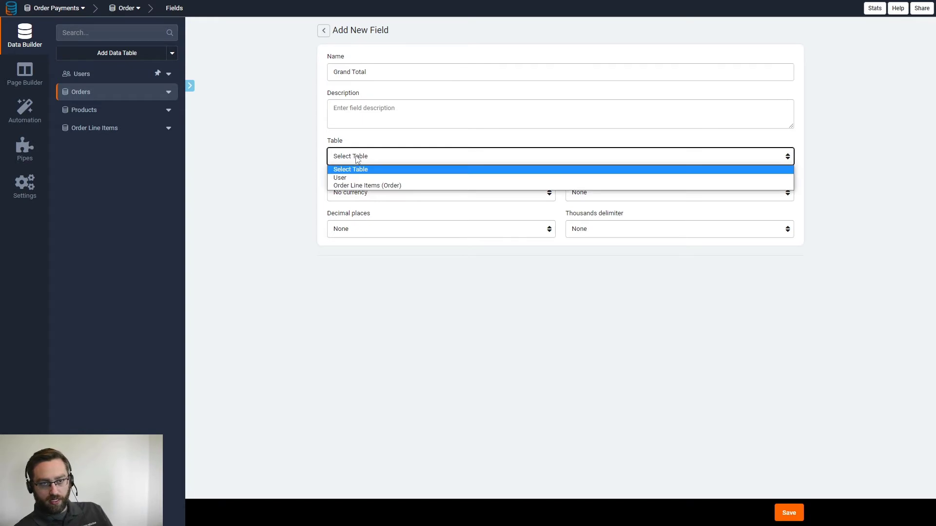
click(340, 185)
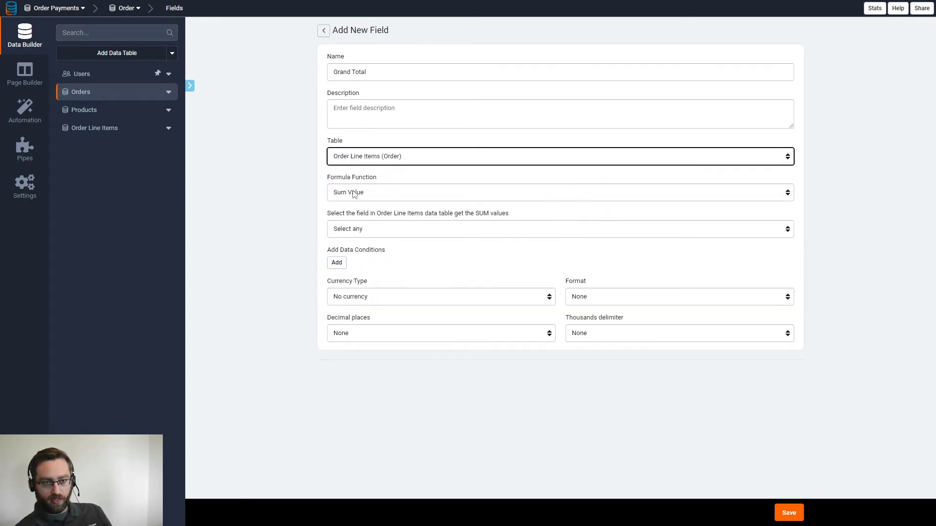
click(351, 195)
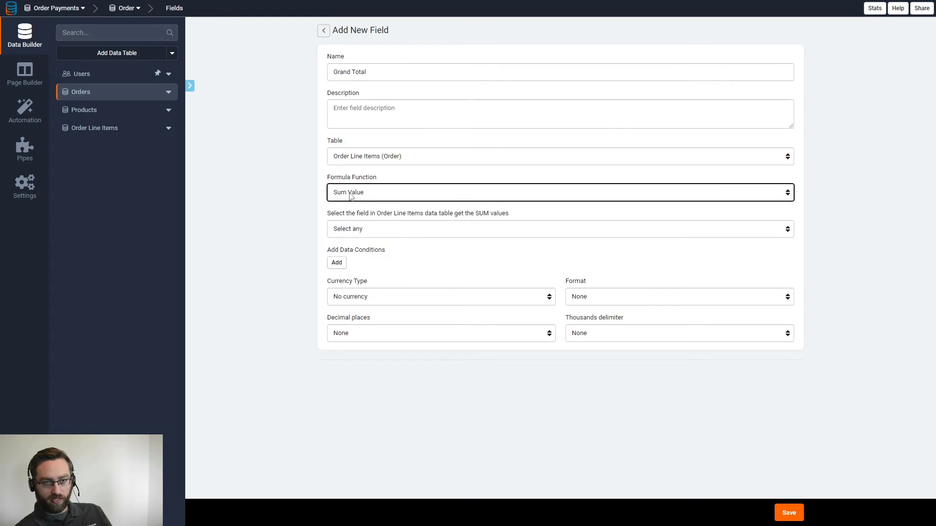
click(353, 231)
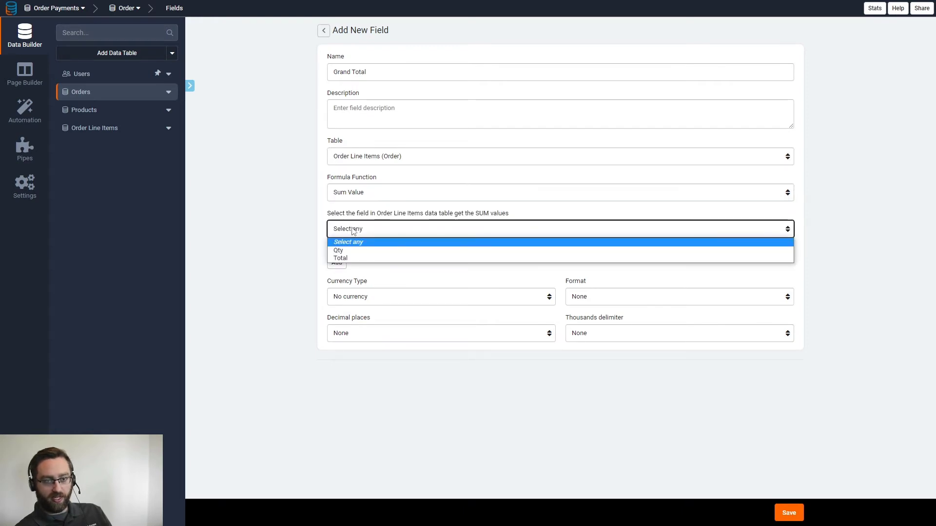
click(359, 258)
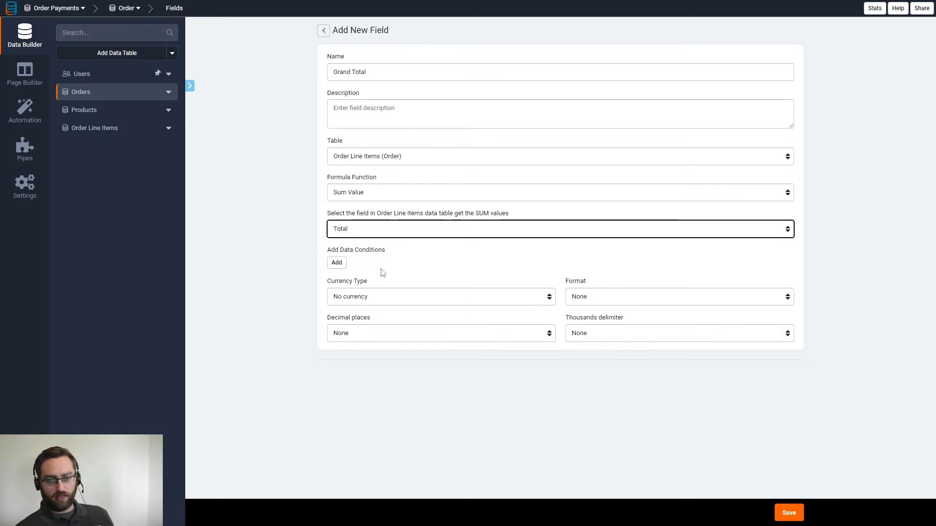
- Format Grand Total as USD with the symbol as prefix, comma separators and 2 decimals, and save
click(363, 301)
click(365, 318)
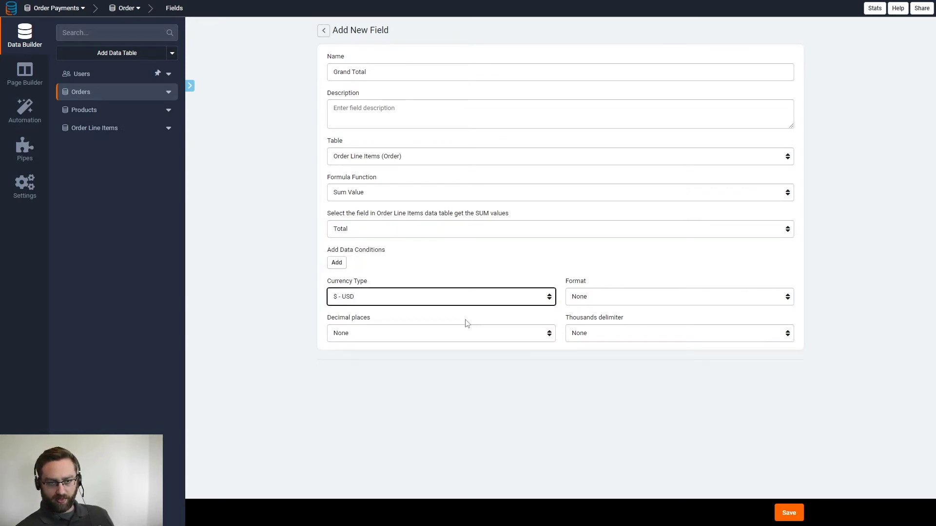
click(581, 301)
click(579, 325)
click(583, 334)
click(580, 356)
click(463, 337)
click(369, 371)
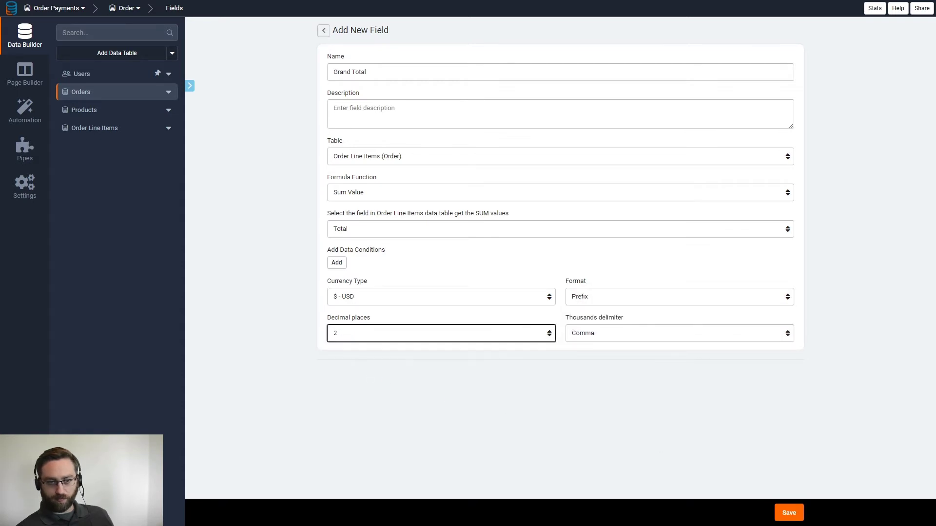
click(788, 513)
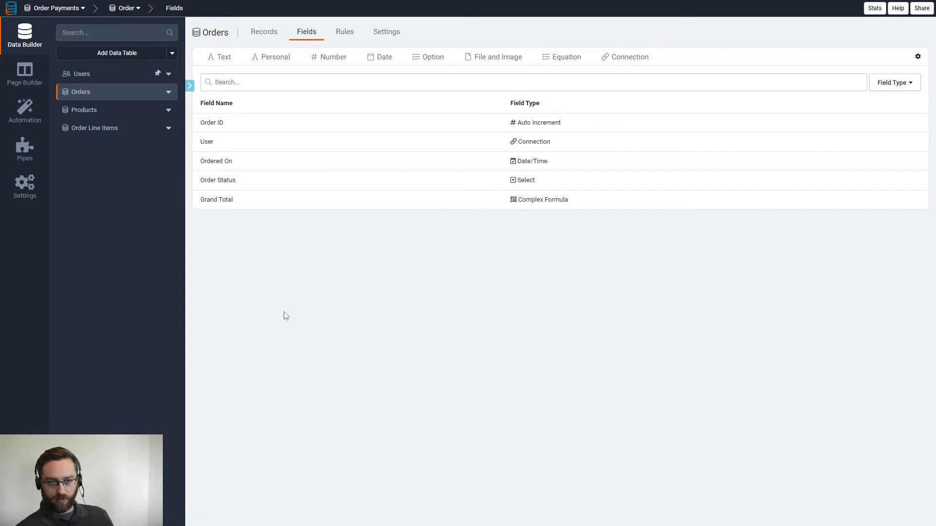
- Browse the Orders, Products and Order Line Items records, then switch to the Page Builder
click(259, 32)
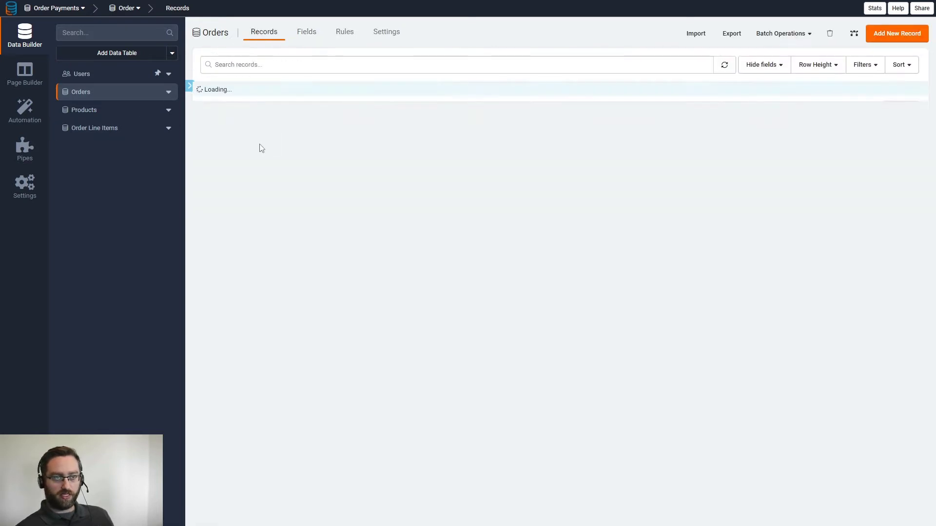
click(94, 113)
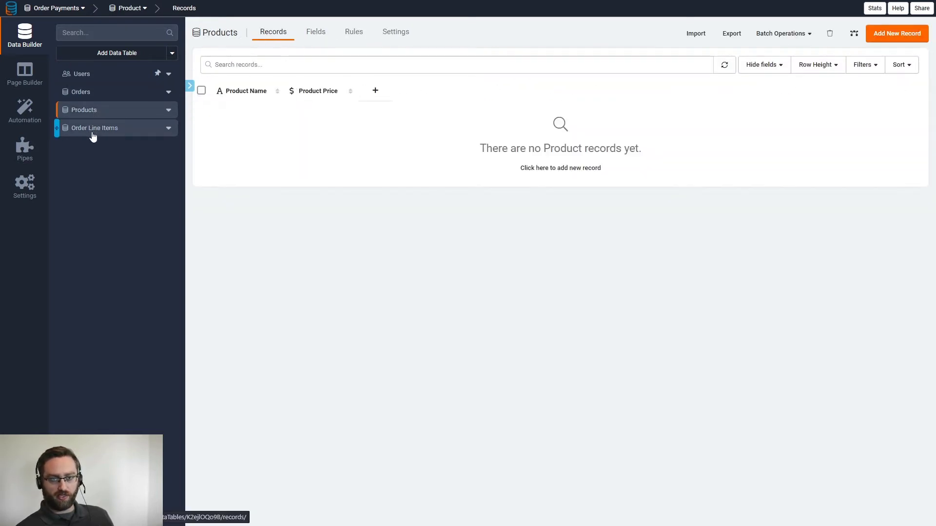
click(93, 129)
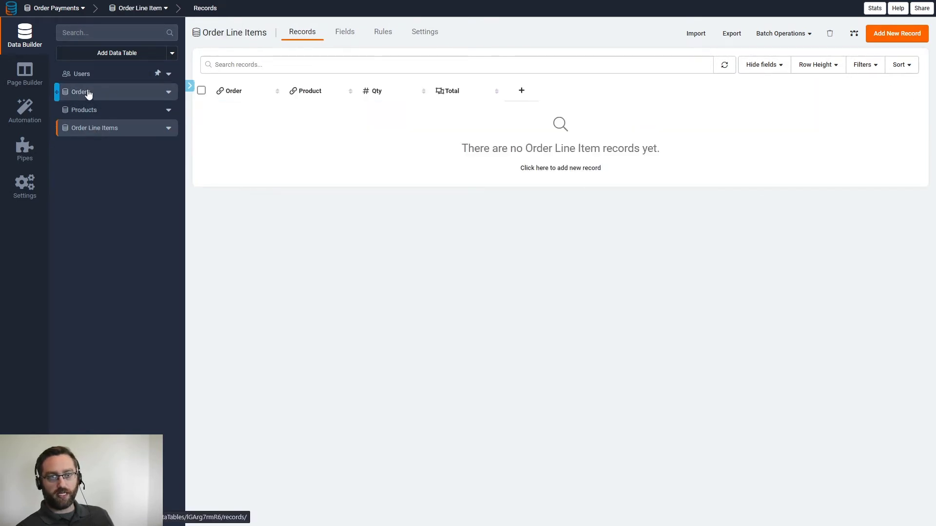
click(25, 74)
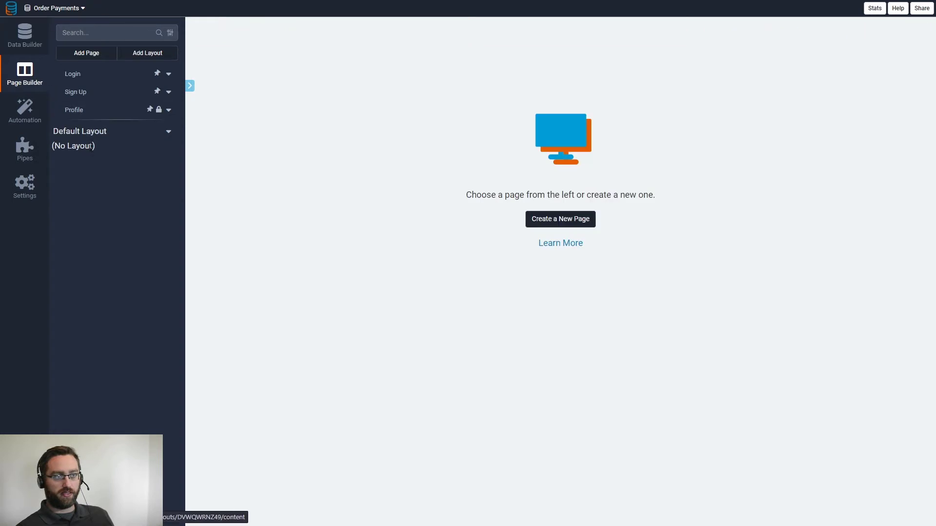
- Add an 'Orders' table page in the Default Layout Menu with an add form and details links
click(88, 55)
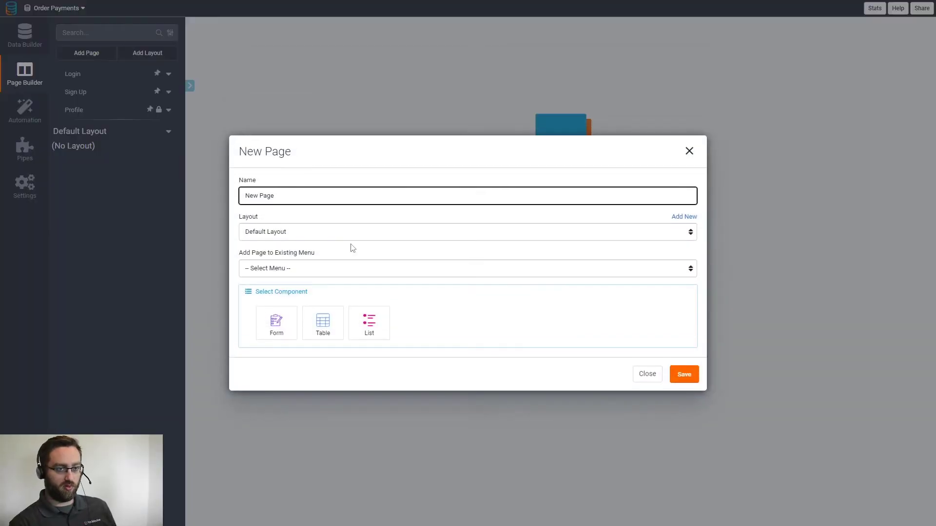
drag(325, 191, 212, 199)
text(ORder)
key(BackSpace)
key(BackSpace)
key(BackSpace)
key(BackSpace)
text(rders)
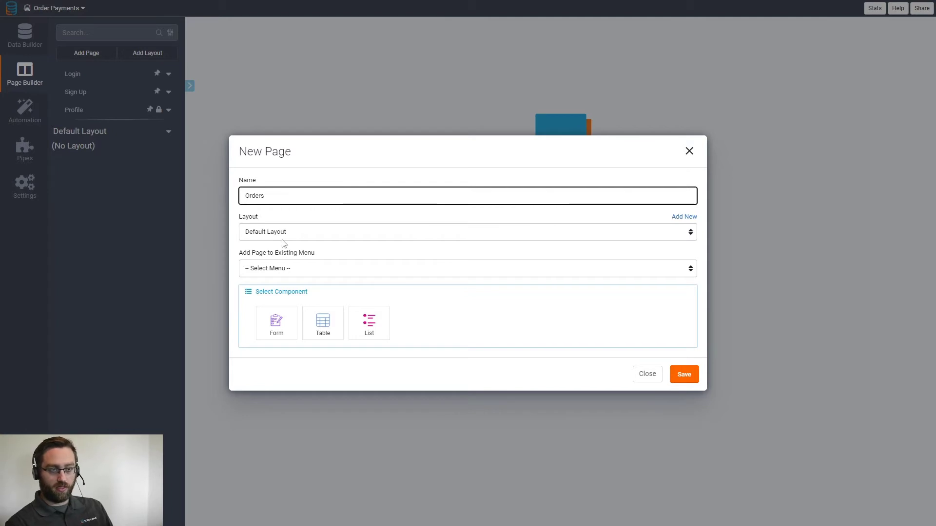
click(284, 269)
click(276, 289)
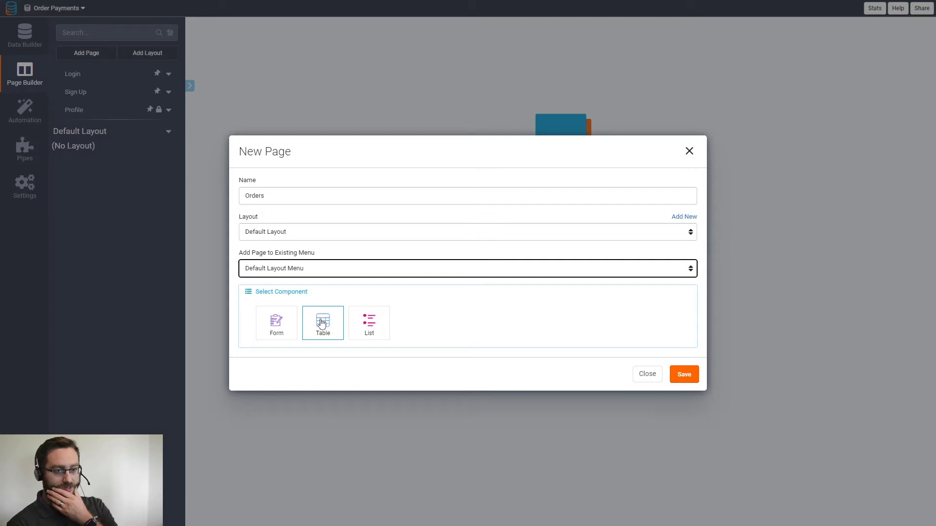
click(322, 324)
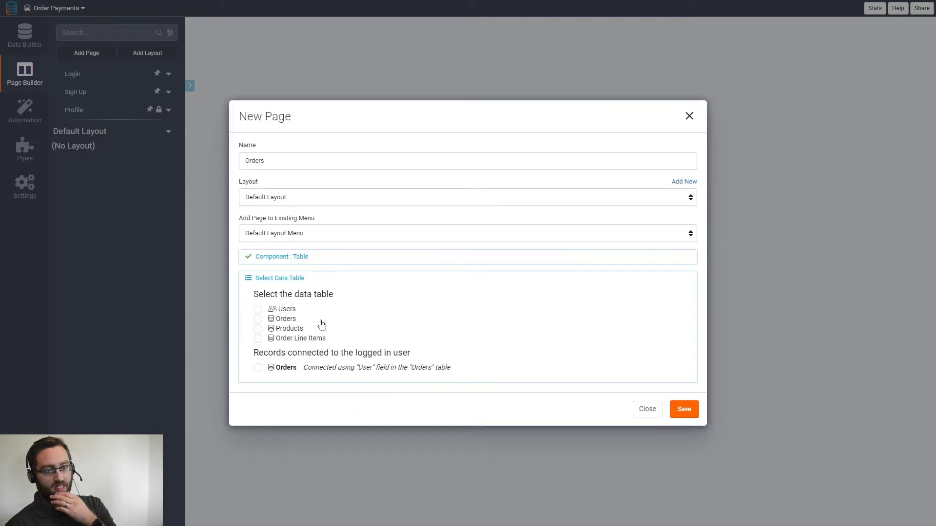
click(280, 319)
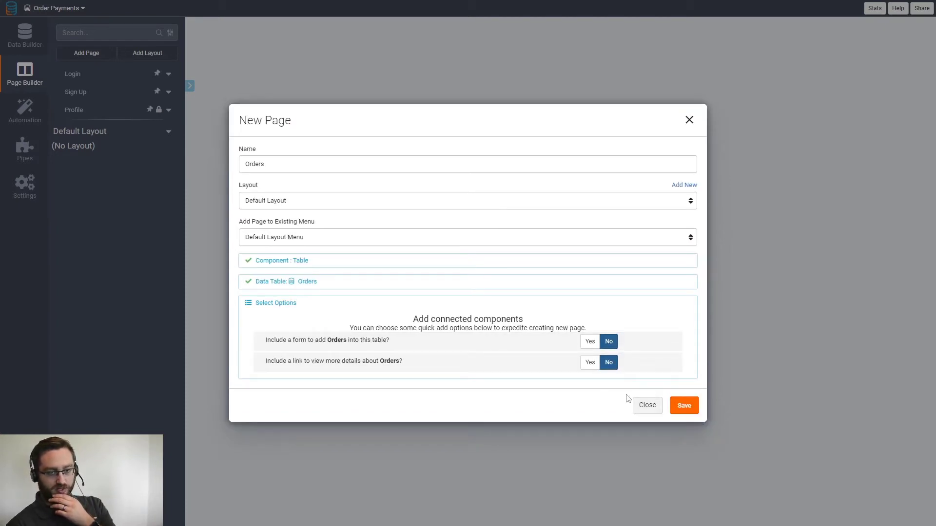
click(590, 342)
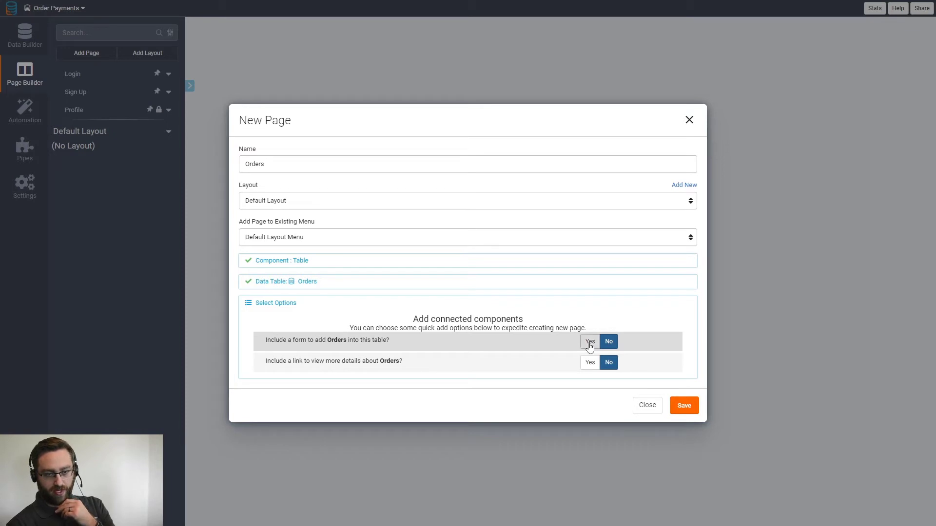
click(589, 363)
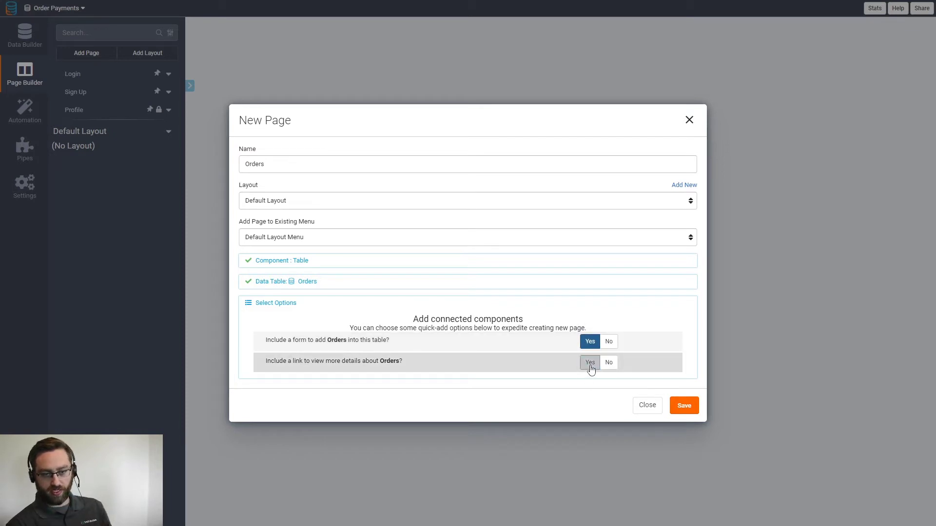
click(685, 411)
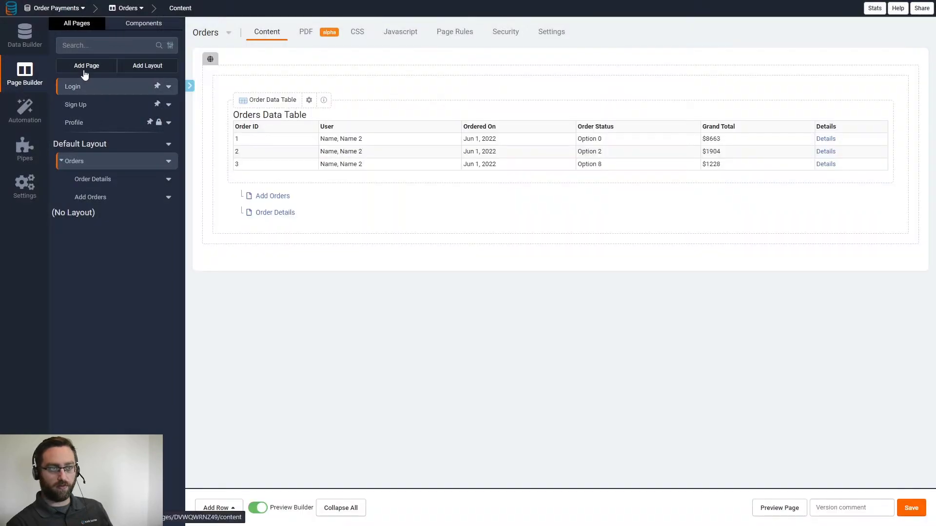
- Add a 'Products' table page in the Default Layout Menu with an add form
click(85, 68)
drag(277, 197, 247, 194)
text(Products)
click(289, 270)
click(288, 290)
click(323, 322)
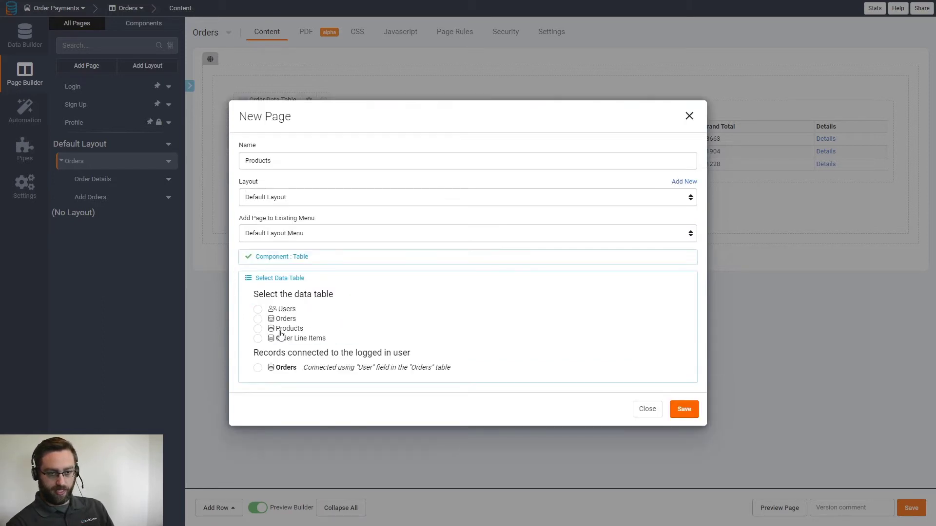
click(281, 333)
click(588, 340)
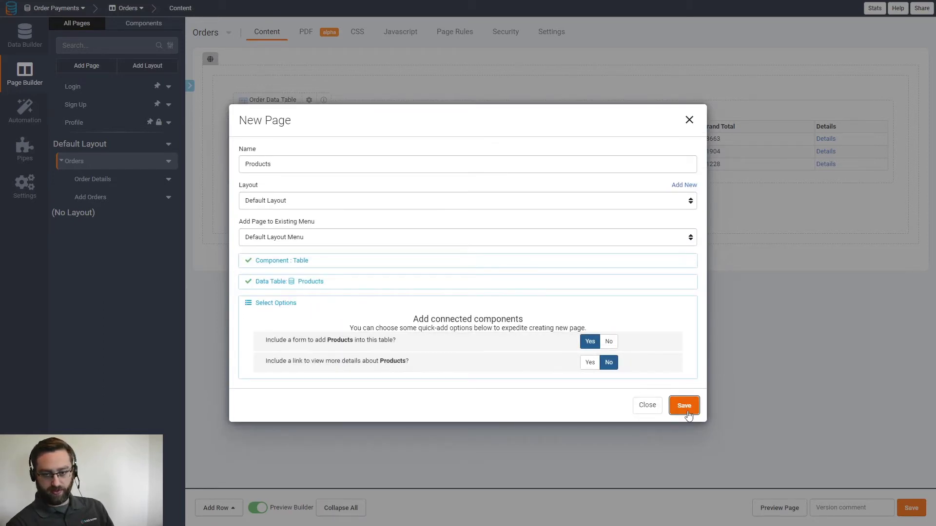
click(684, 409)
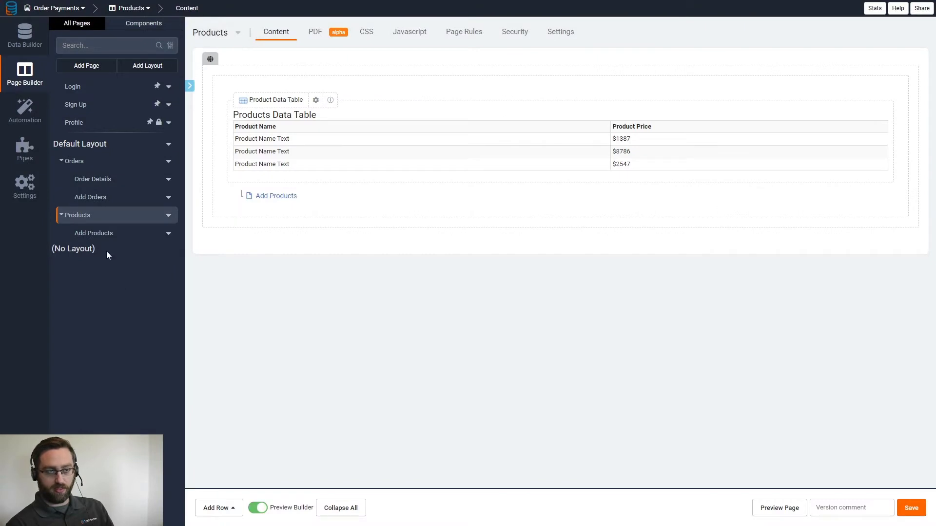
- Open the Sign Up page and launch the live app preview
click(88, 162)
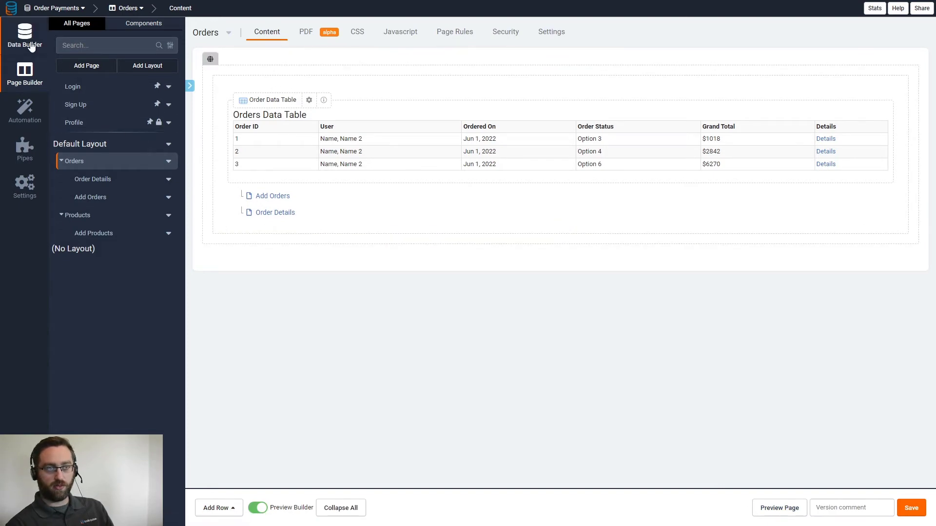
click(90, 106)
click(770, 513)
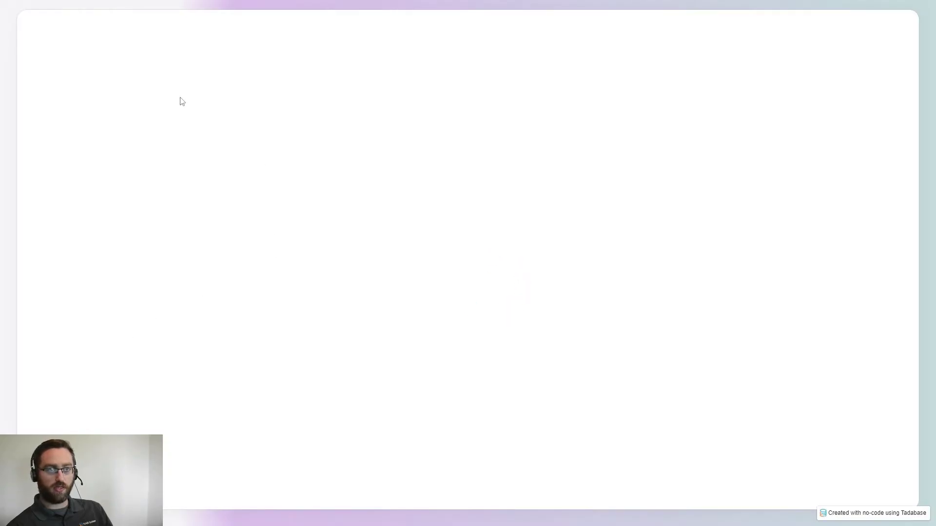
- Sign up a test user with name, email and password, then view the Orders page
click(334, 156)
key(Tab)
key(Tab)
key(Tab)
text(•••)
click(432, 288)
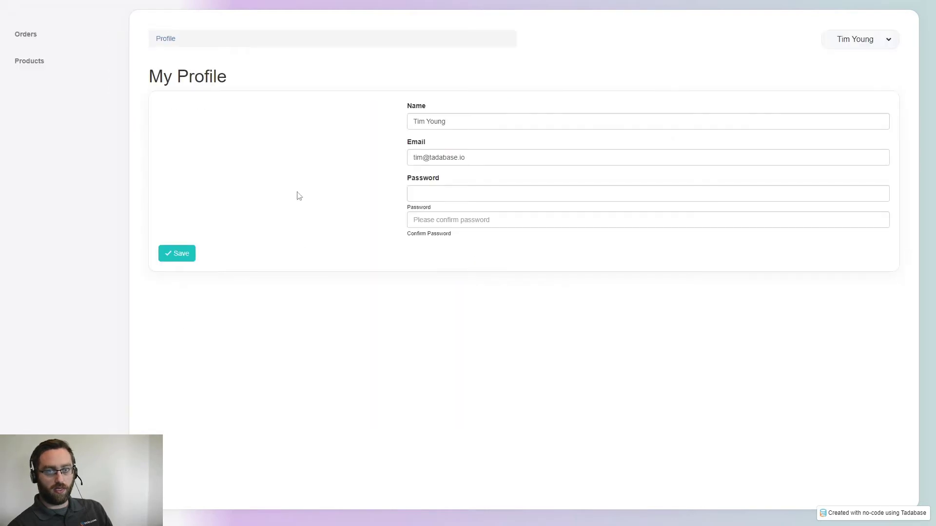
click(40, 44)
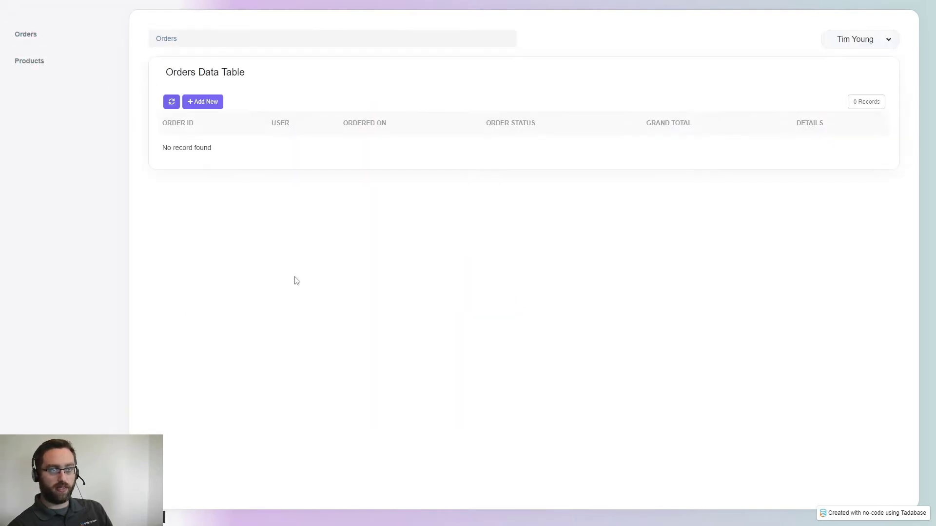
- In the preview's Products page, add the iPhone 13 product priced at $999
click(201, 104)
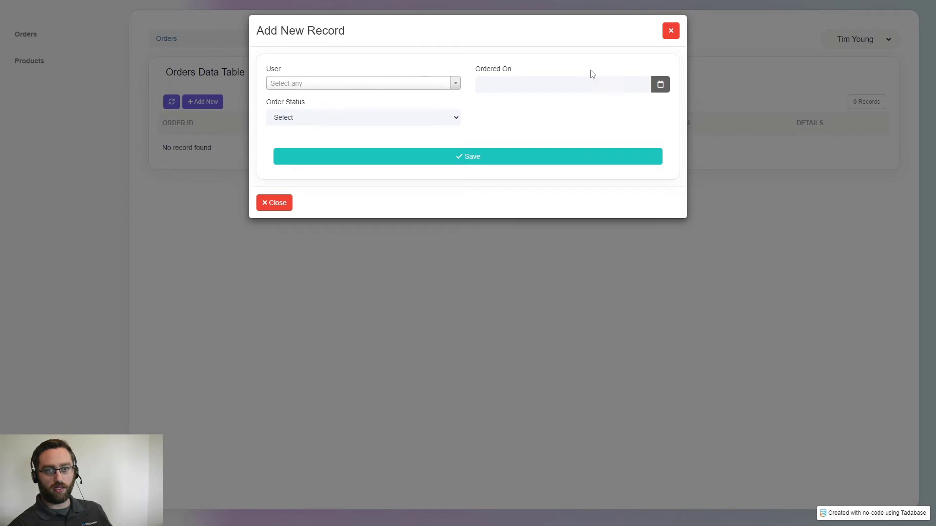
click(671, 31)
click(58, 65)
click(209, 103)
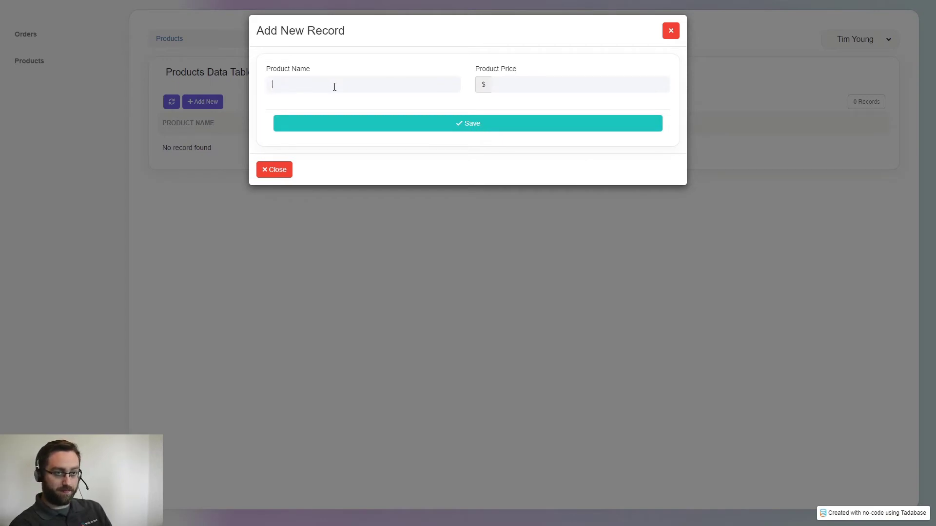
text(iPhone 13)
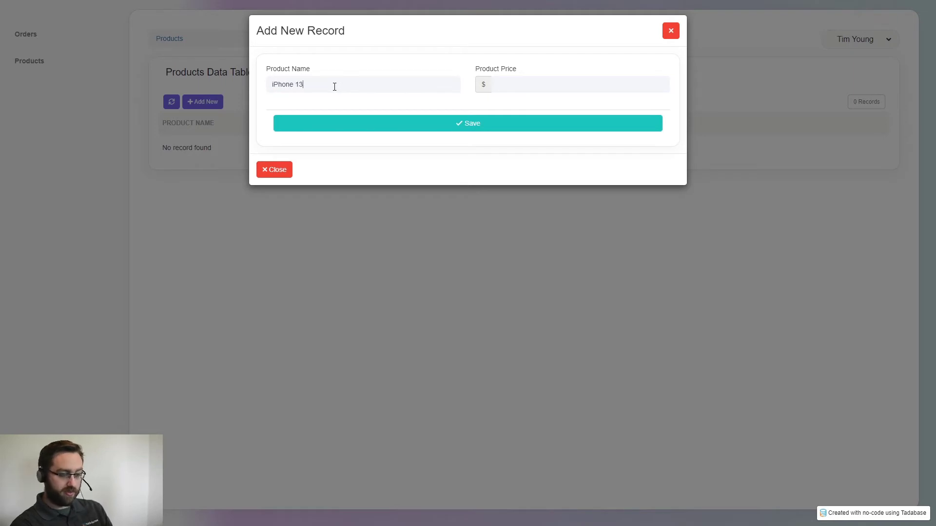
click(601, 81)
text(999)
click(493, 123)
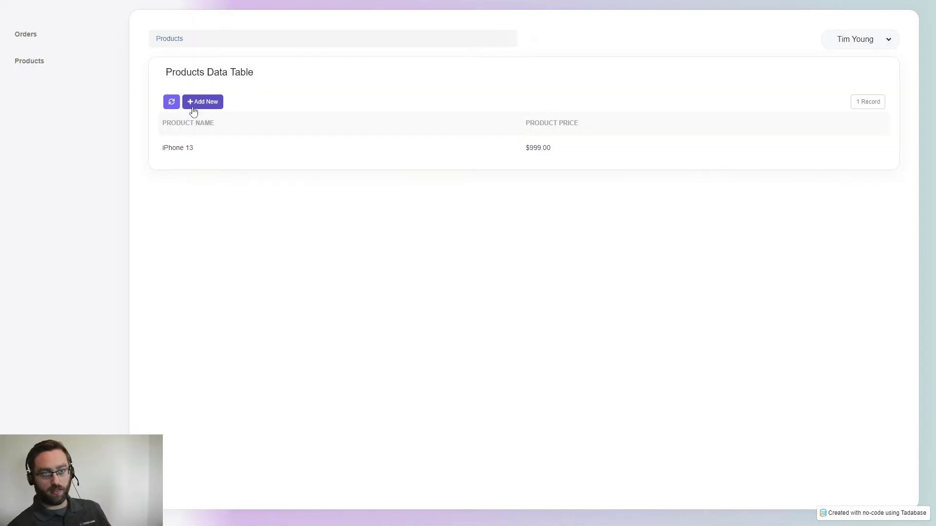
- Add iPhone 13 Case at $25 and iPhone 13 Screen Protector at $10, then return to Orders
click(203, 102)
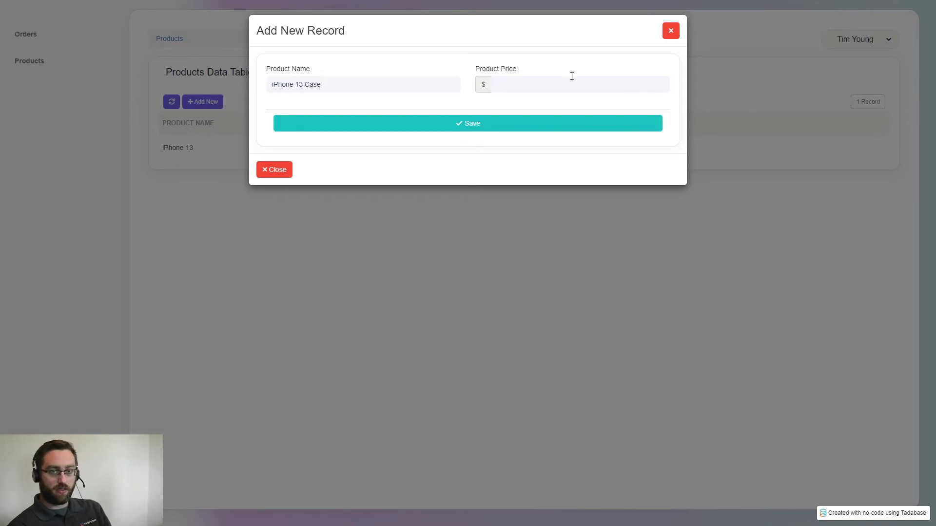
text(25)
click(502, 126)
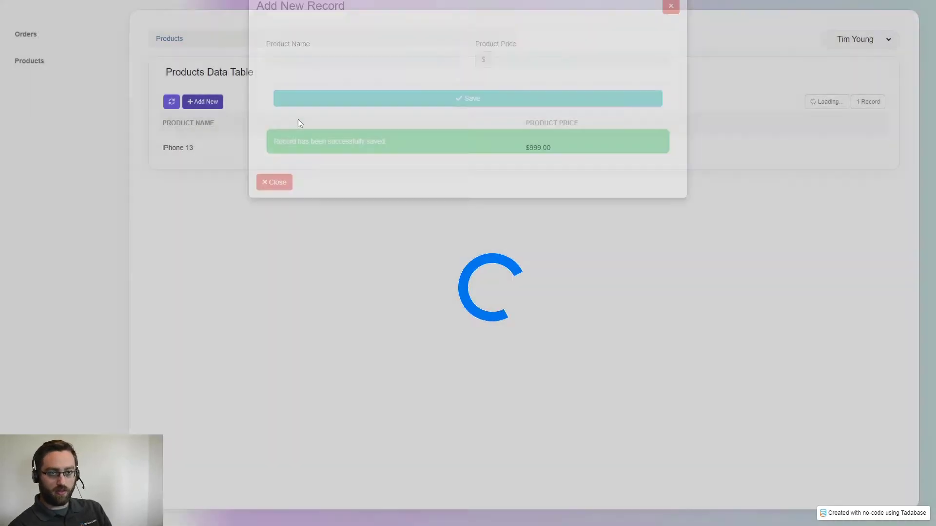
click(217, 104)
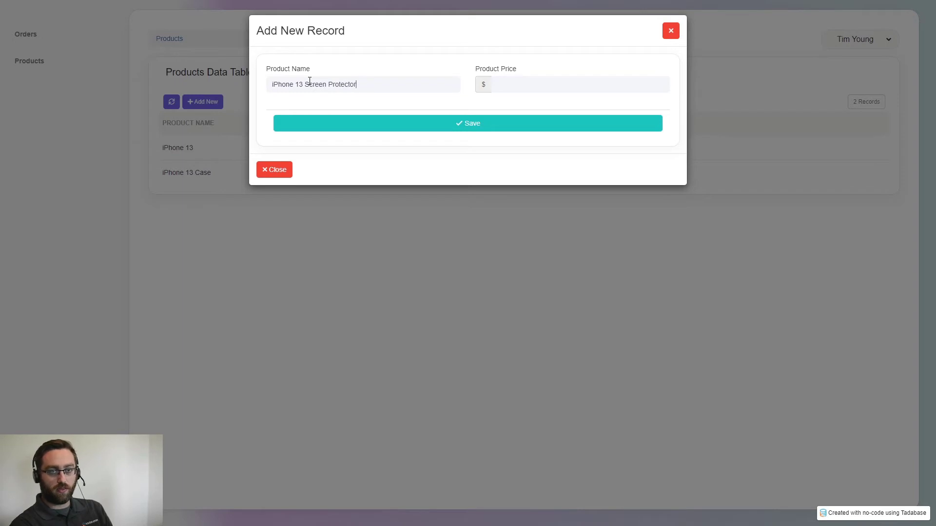
click(460, 124)
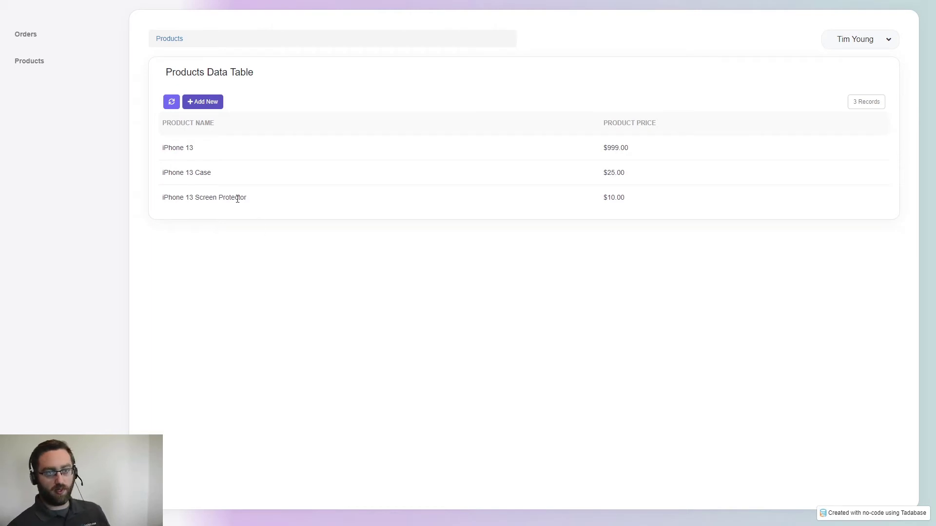
drag(199, 152, 167, 146)
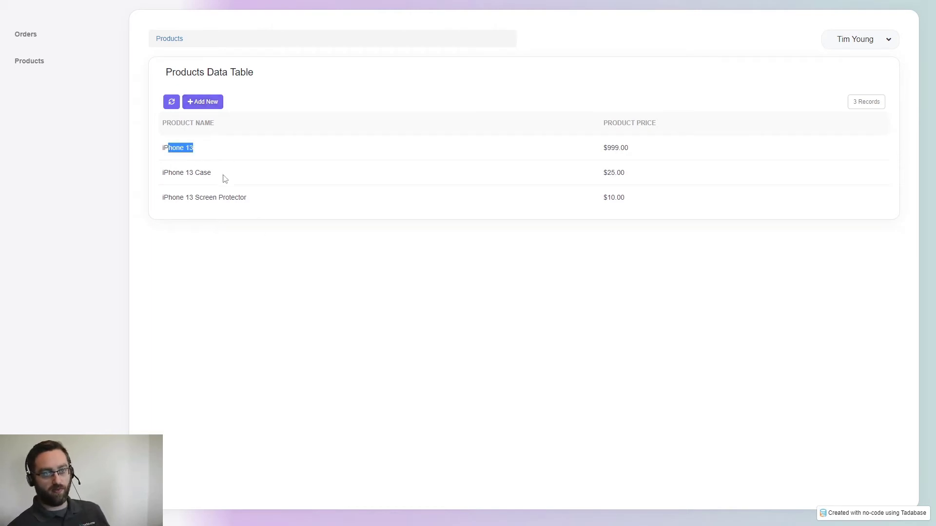
drag(225, 173, 166, 180)
drag(256, 204, 181, 206)
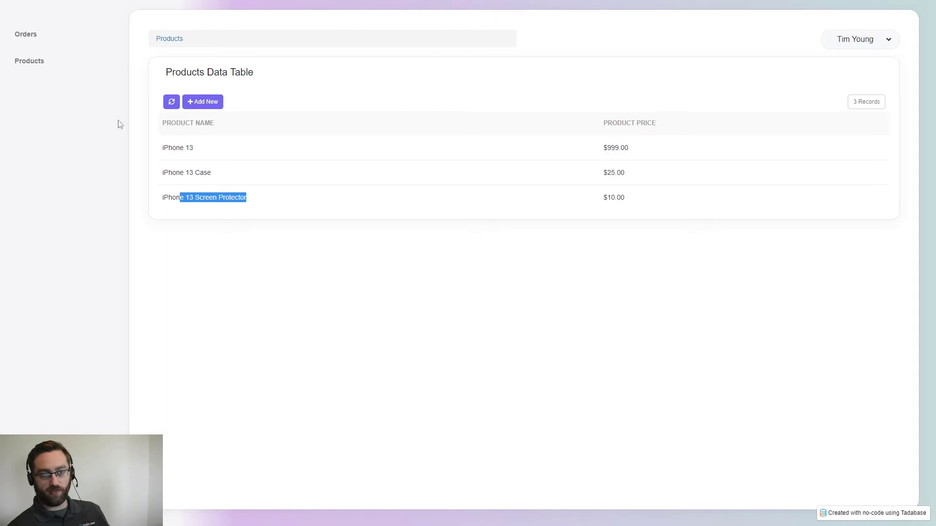
click(44, 39)
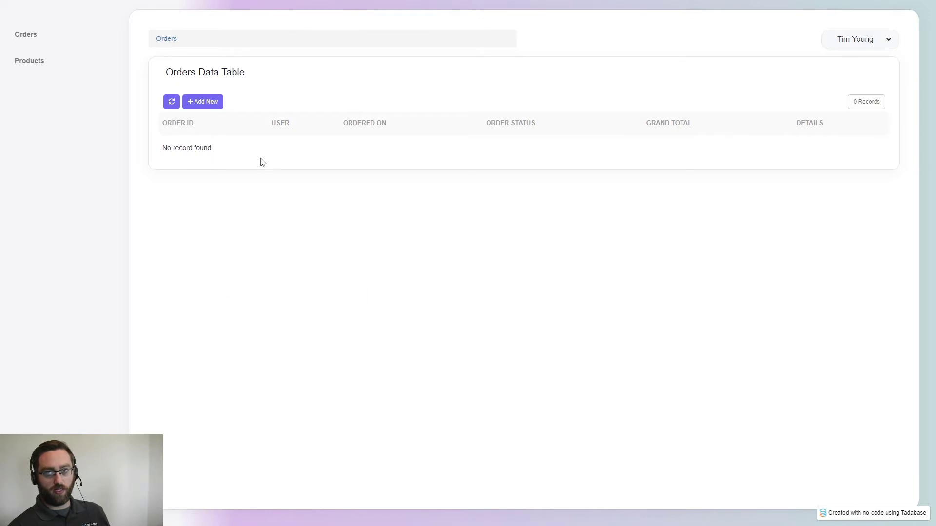
- Open a new order form in the preview and inspect the User list without choosing anyone
click(201, 103)
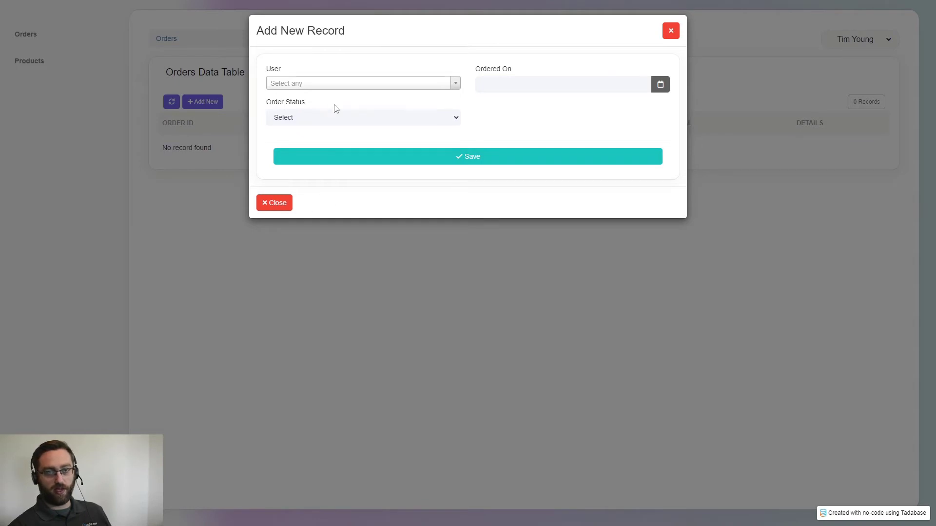
click(311, 85)
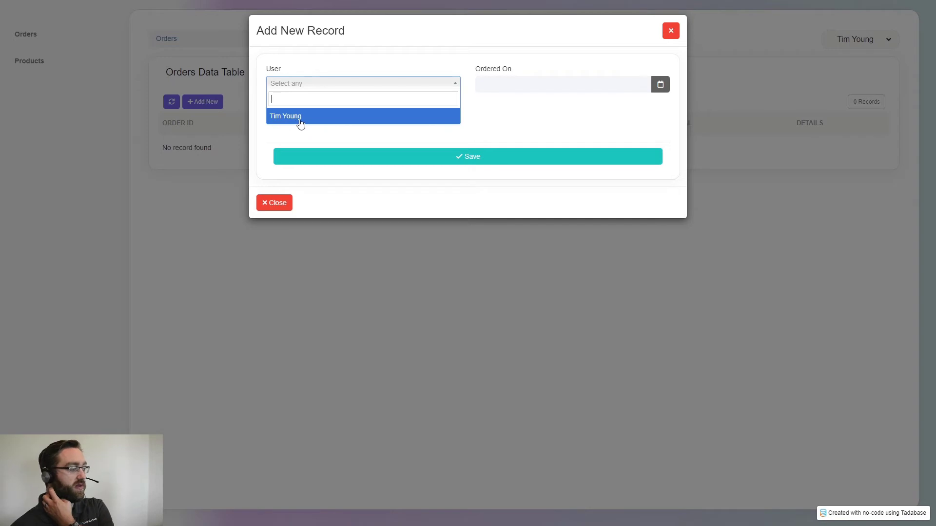
click(339, 67)
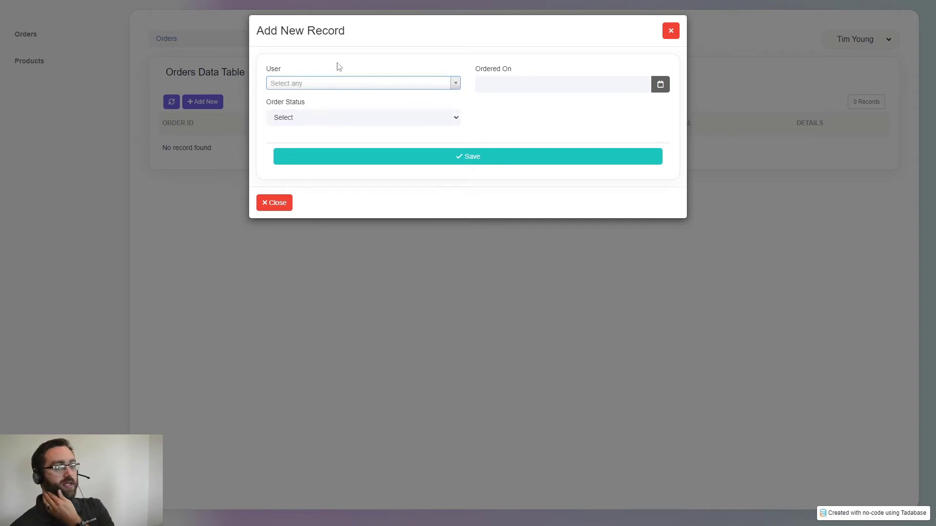
click(322, 84)
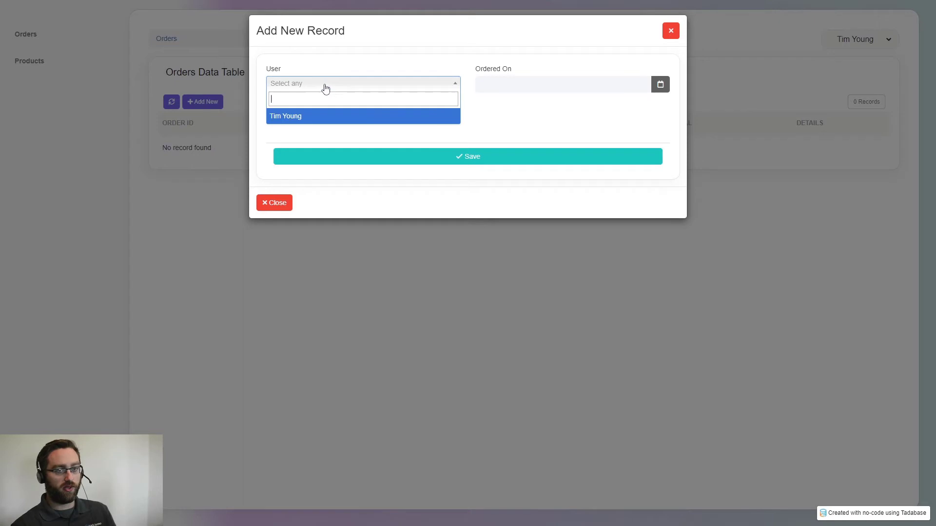
click(330, 60)
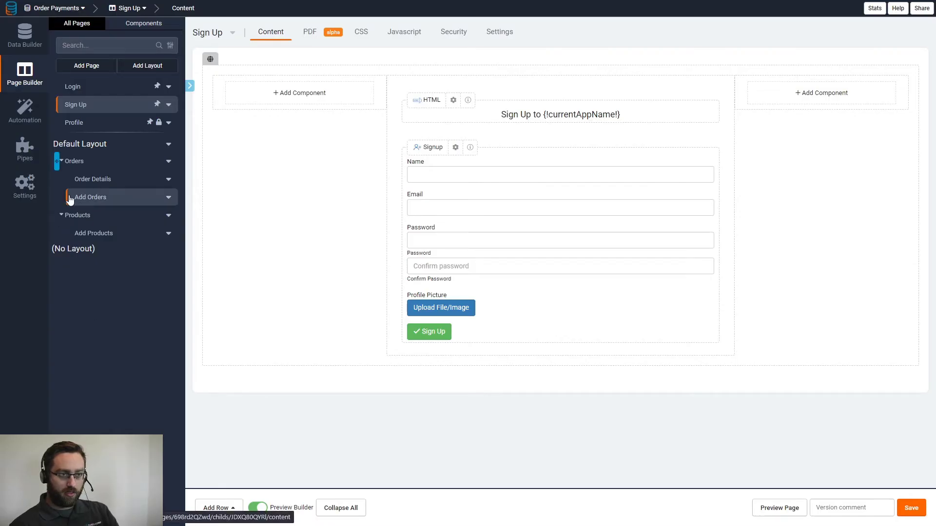
- Remove the User, Order Status and Ordered On inputs from the Add Orders form
click(80, 163)
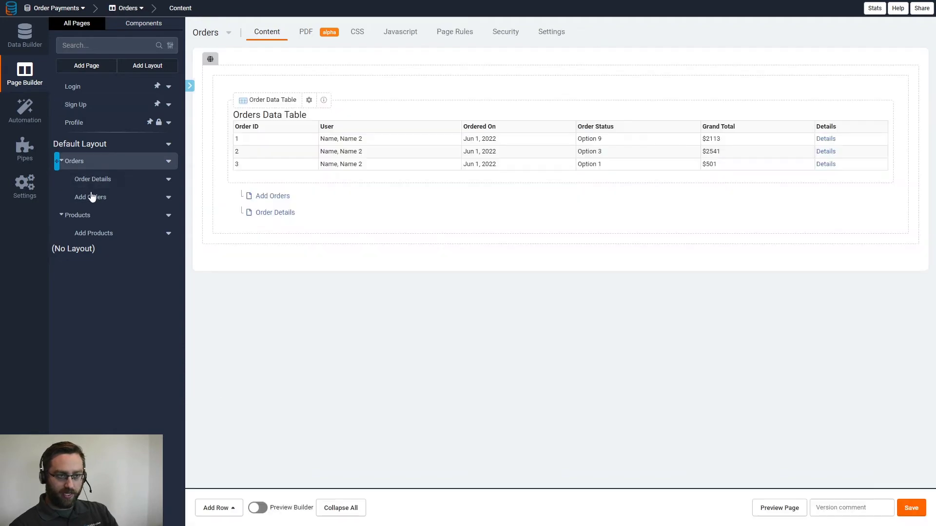
click(271, 197)
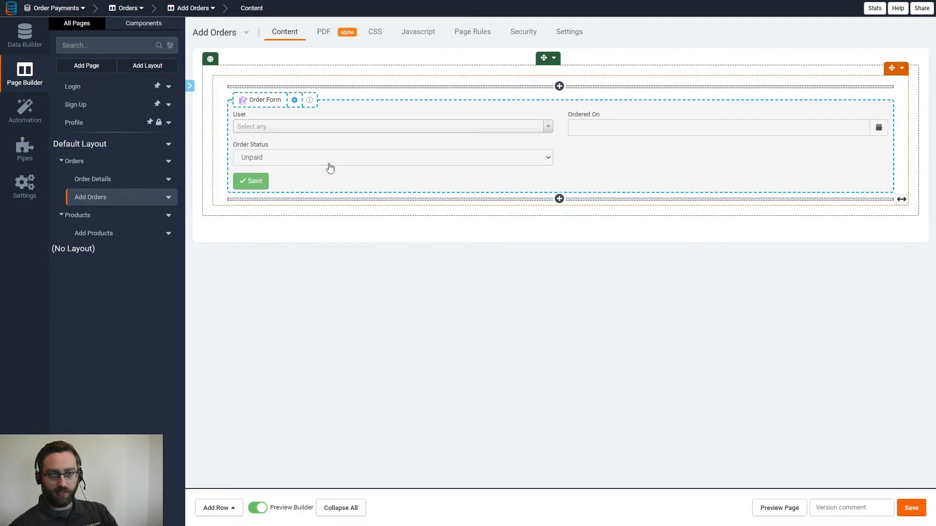
click(330, 168)
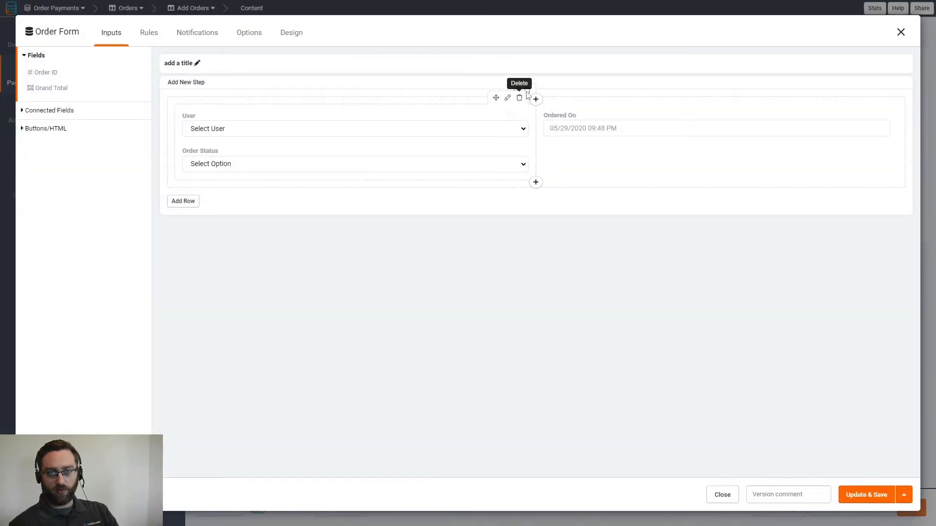
click(520, 97)
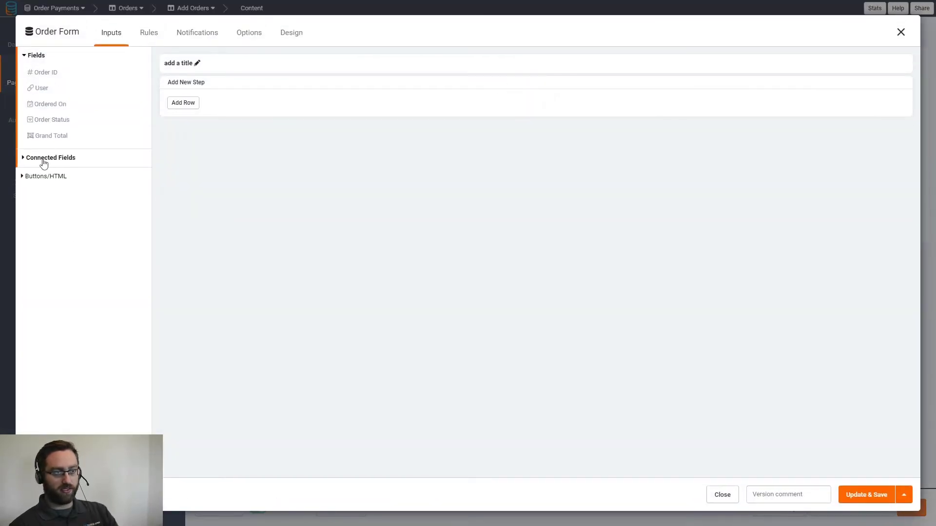
- Add a record rule that sets User to the Logged In User
click(144, 35)
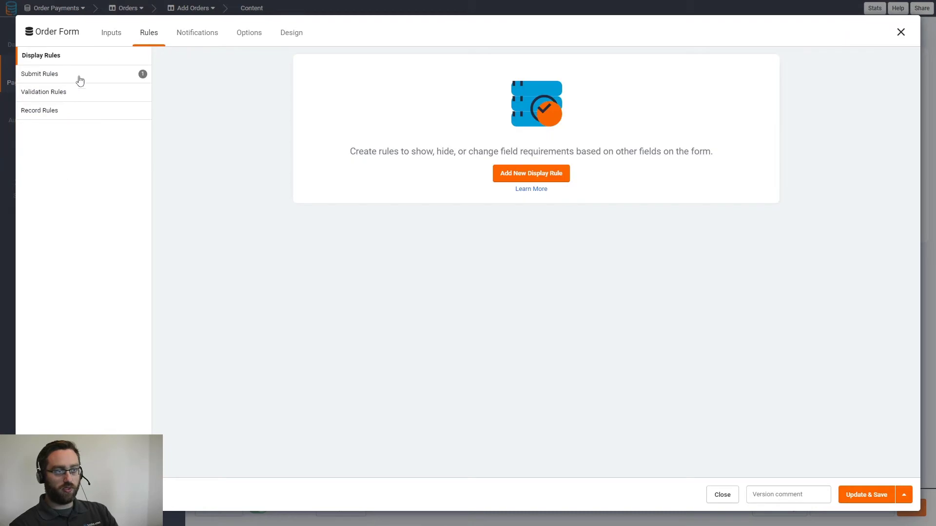
click(59, 113)
click(543, 176)
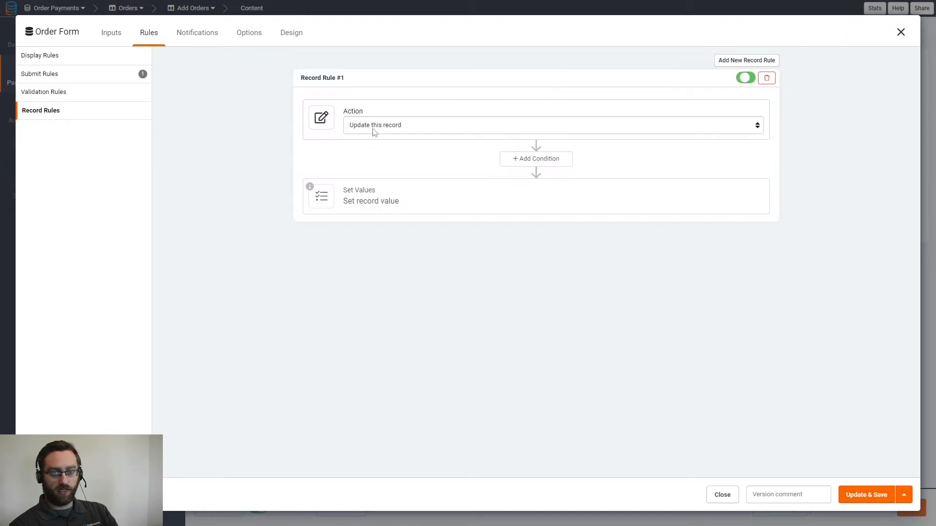
click(363, 199)
click(369, 246)
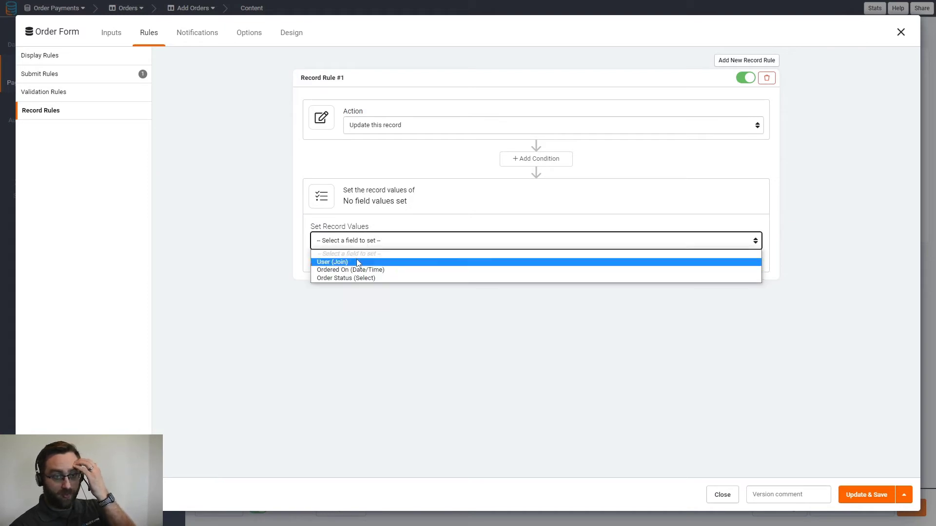
click(364, 262)
click(568, 244)
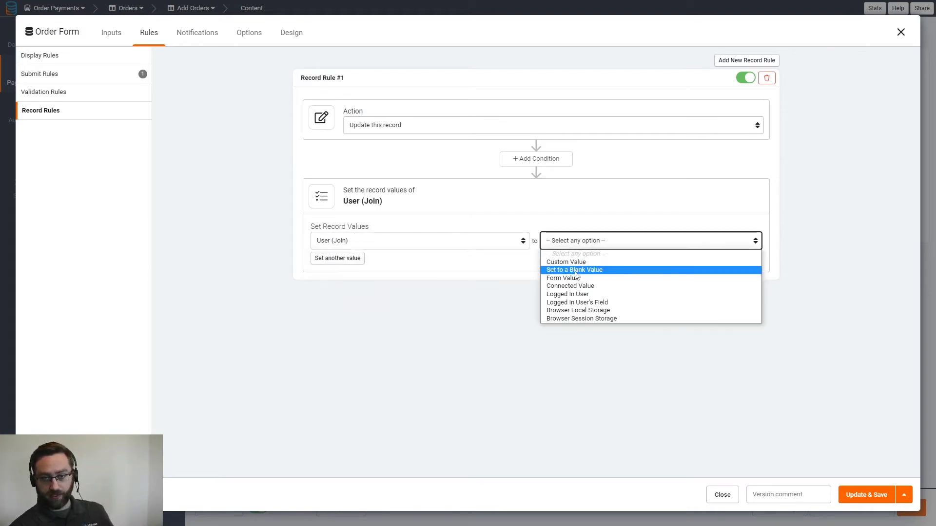
click(578, 294)
- Extend the record rule to also set Order Status to Unpaid
click(325, 263)
click(325, 262)
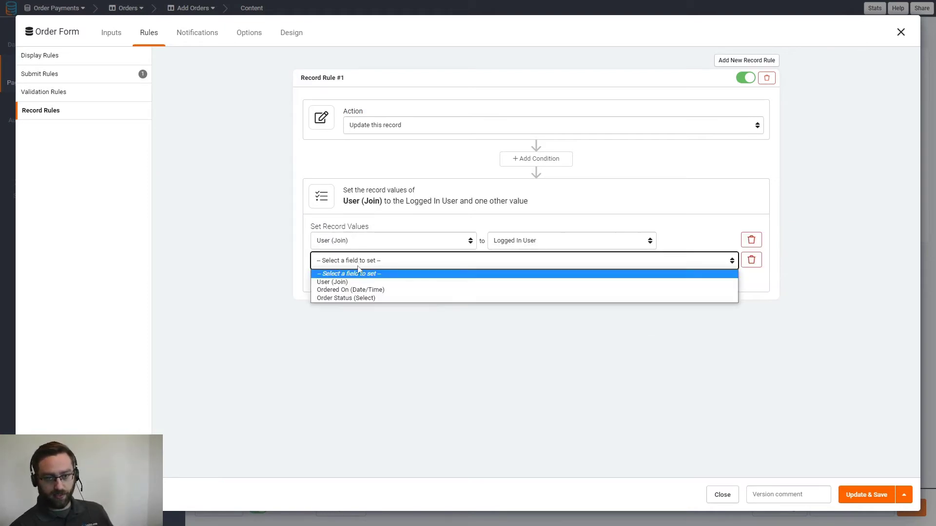
click(361, 297)
click(695, 267)
click(670, 279)
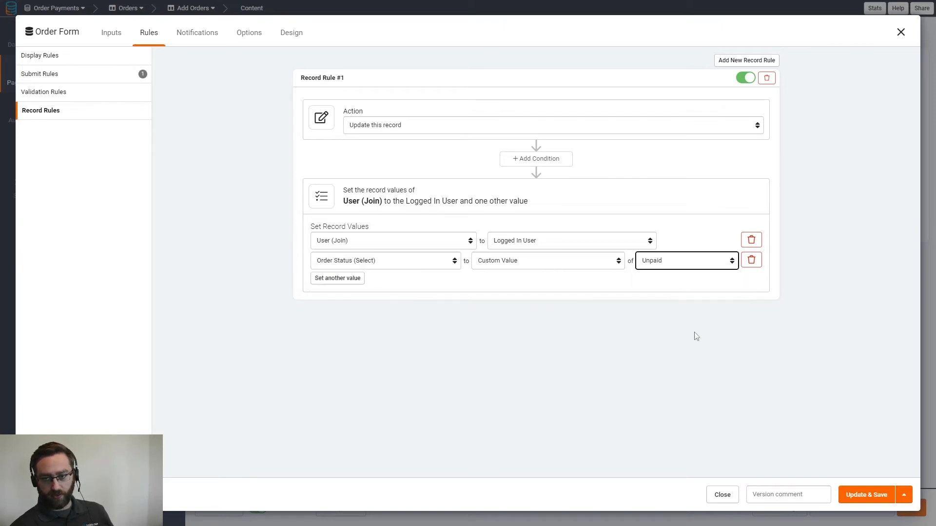
click(352, 264)
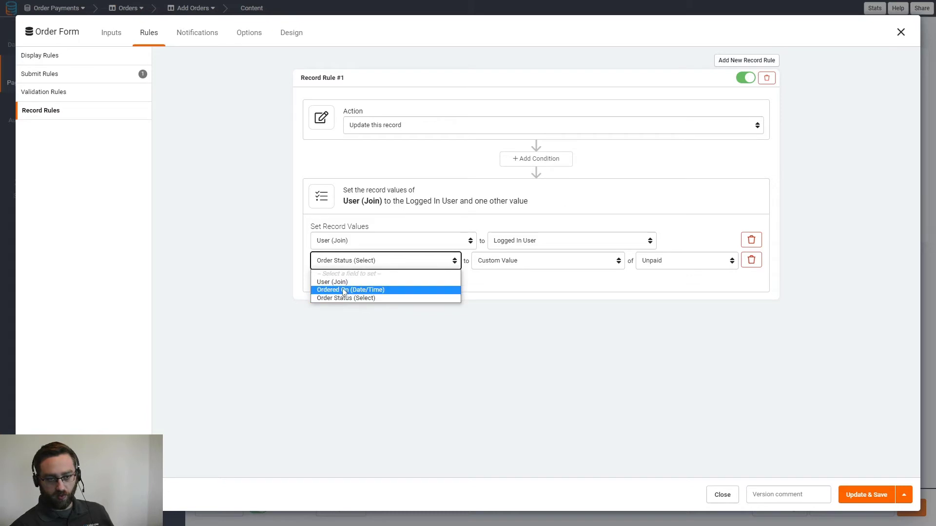
click(517, 290)
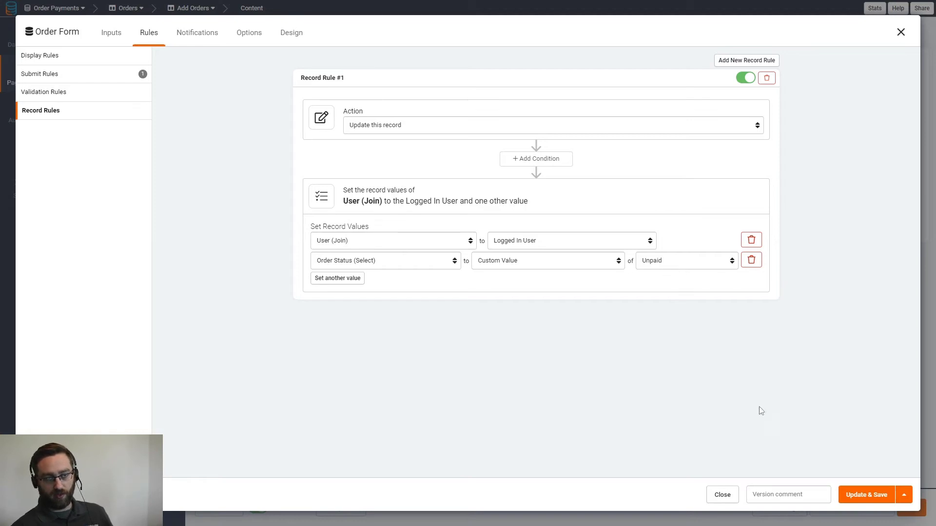
click(40, 76)
- Make the order form redirect to Orders > Order Details after submitting, and save the settings
click(331, 99)
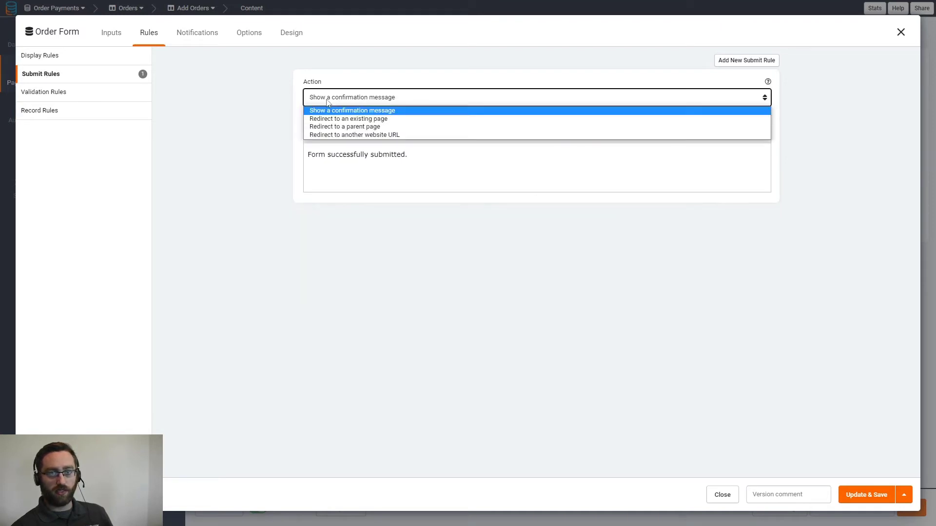
click(336, 119)
click(354, 138)
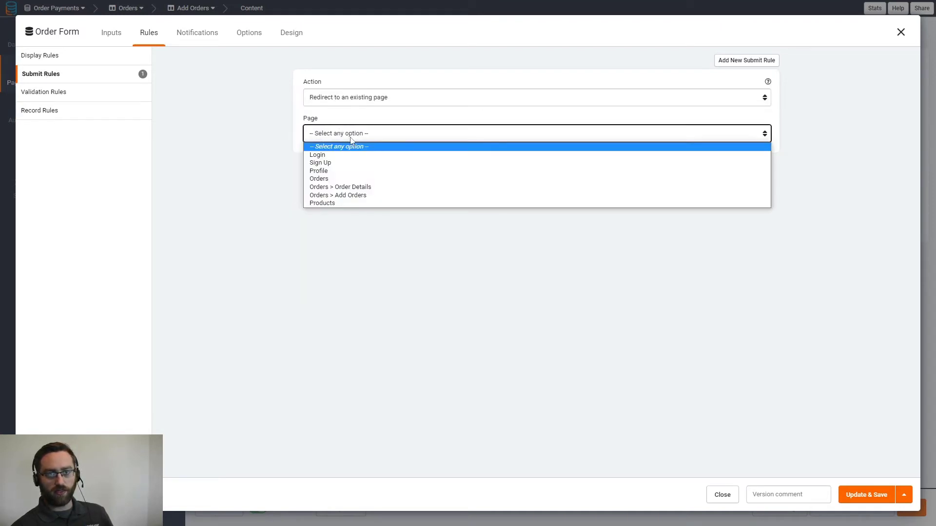
click(336, 187)
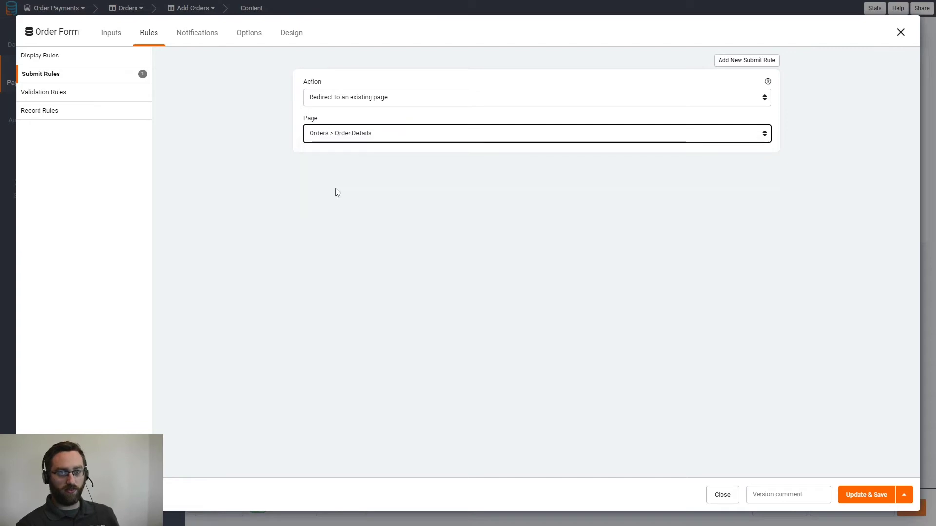
click(861, 503)
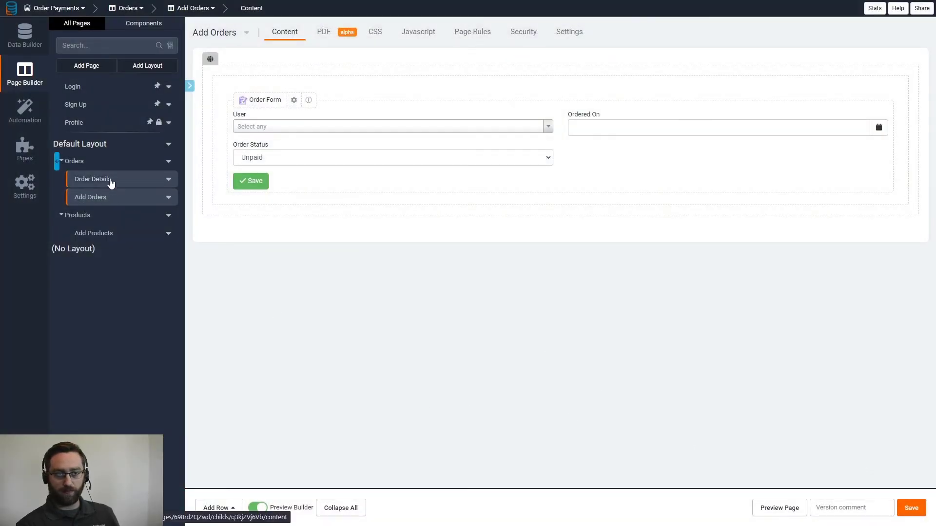
- On the Order Details page, add a one-column row and start a Table component in it
click(99, 165)
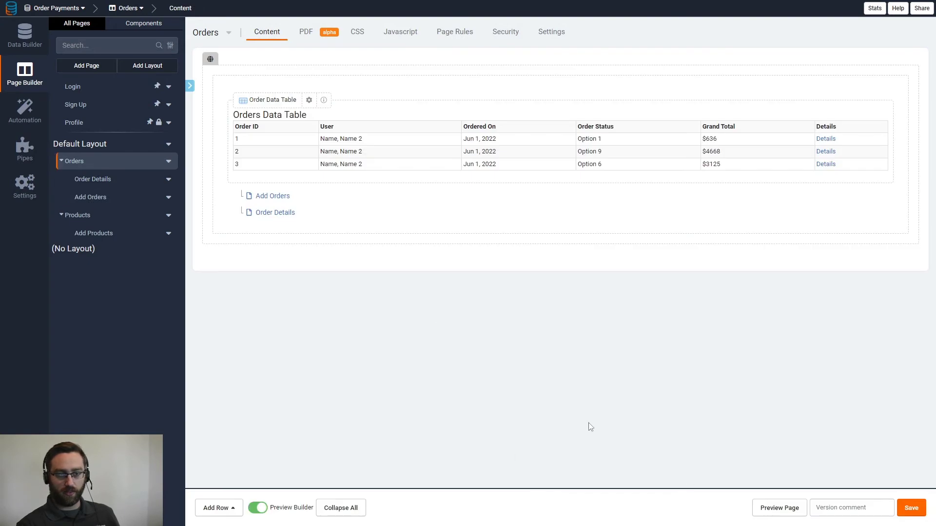
click(264, 214)
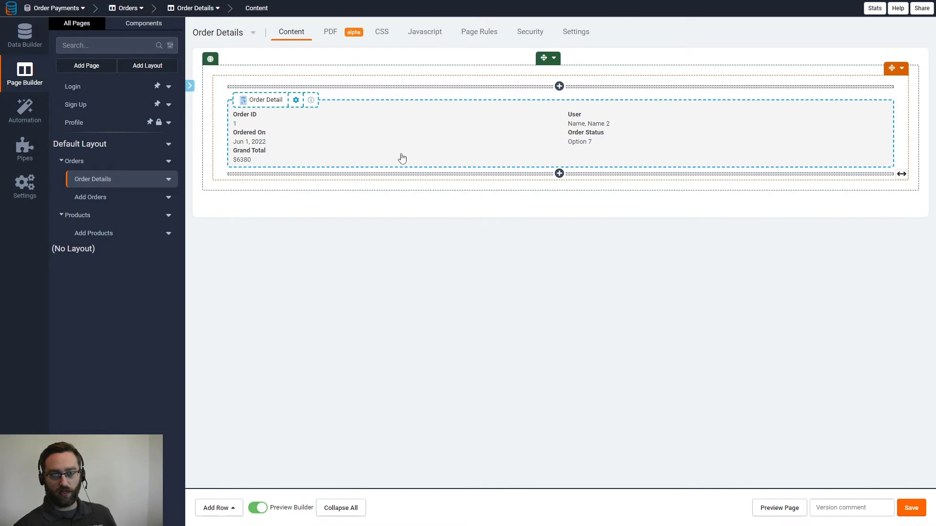
click(228, 510)
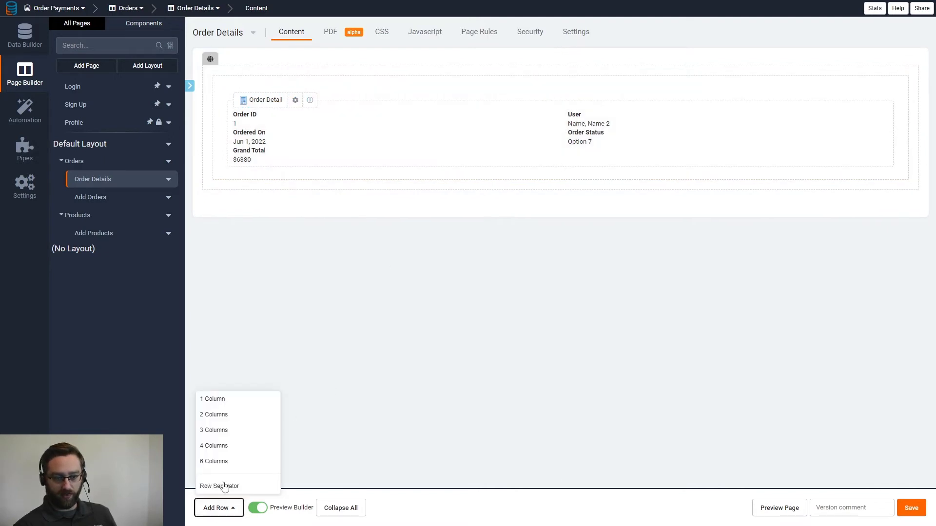
click(231, 403)
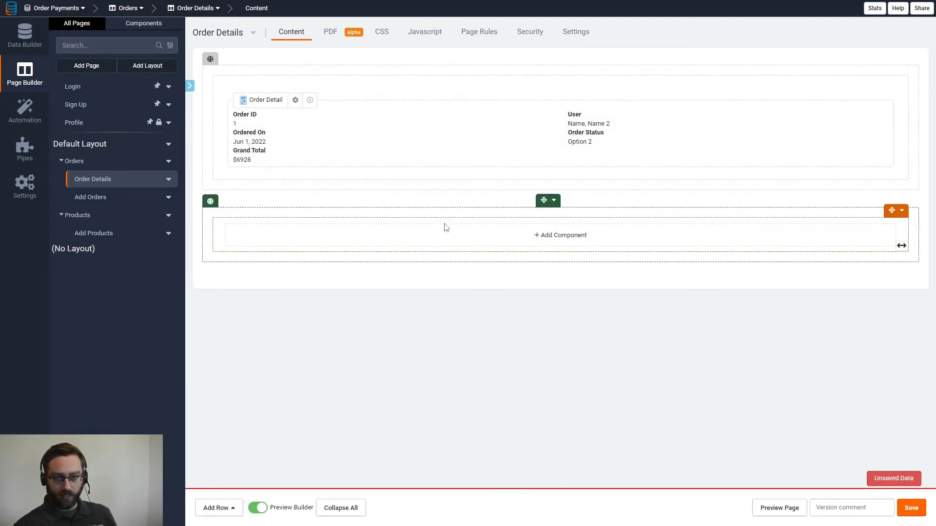
click(335, 235)
click(127, 93)
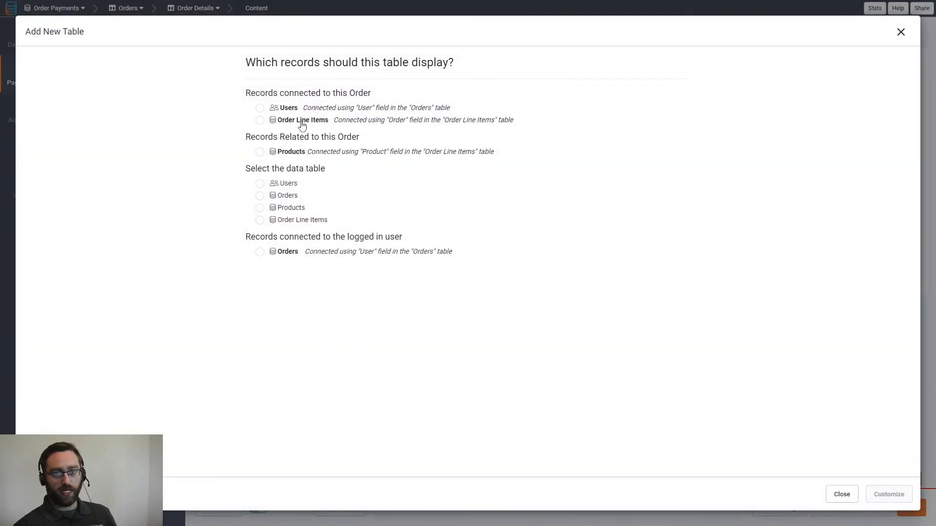
- Add an Order Line Items table with Order, Product, Qty and Total columns
click(302, 122)
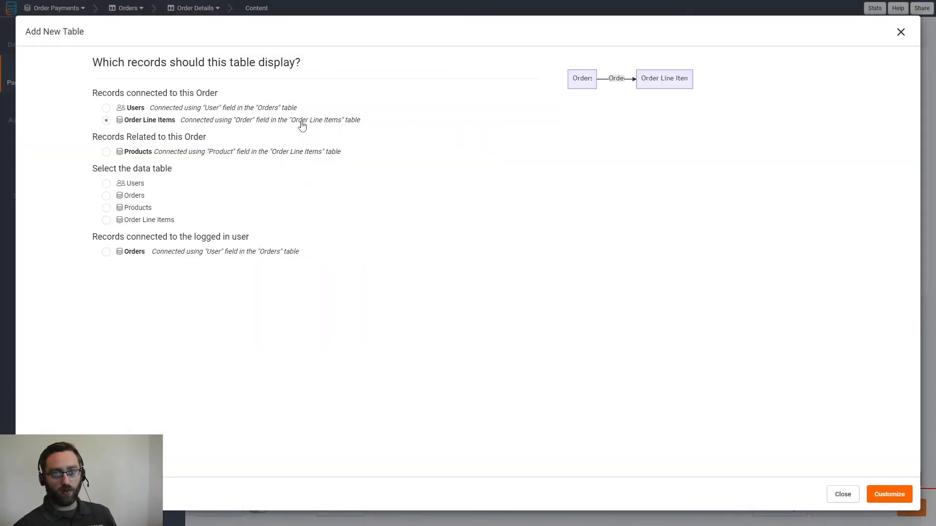
click(887, 495)
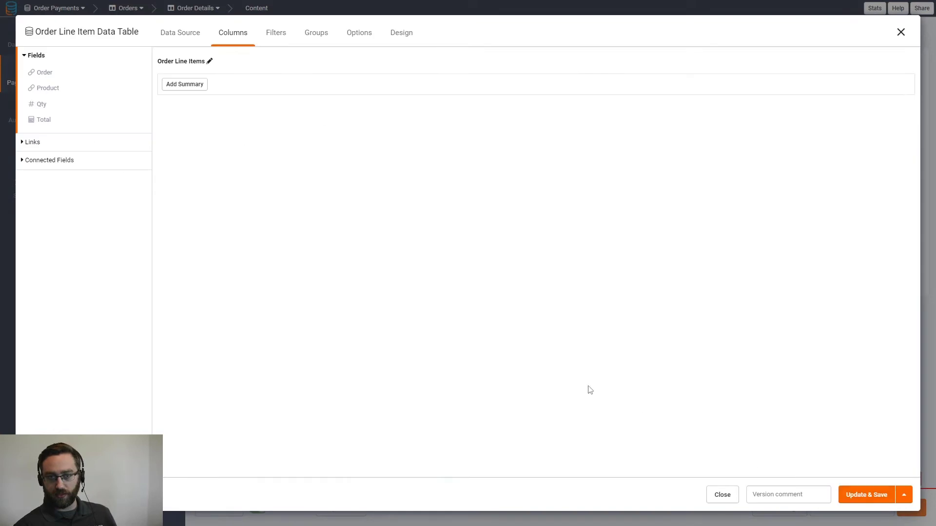
click(45, 73)
click(46, 88)
click(43, 104)
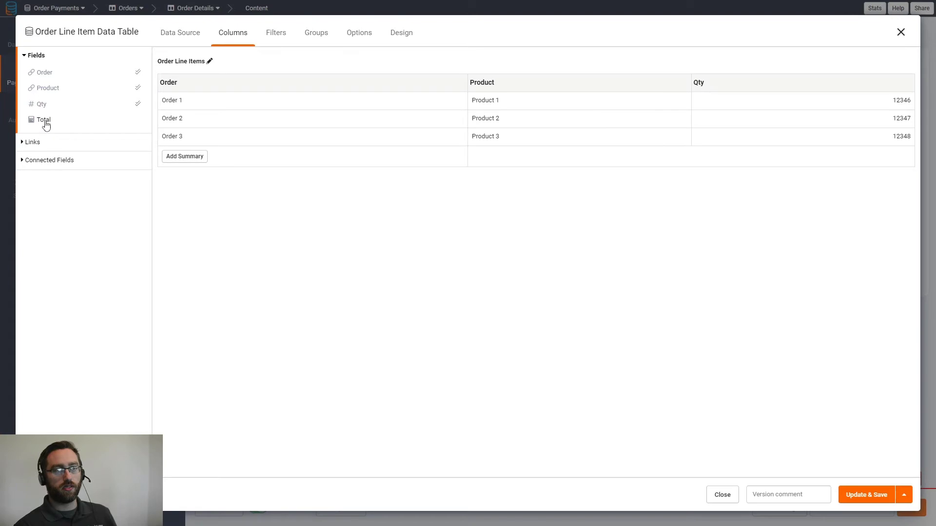
click(45, 122)
click(861, 501)
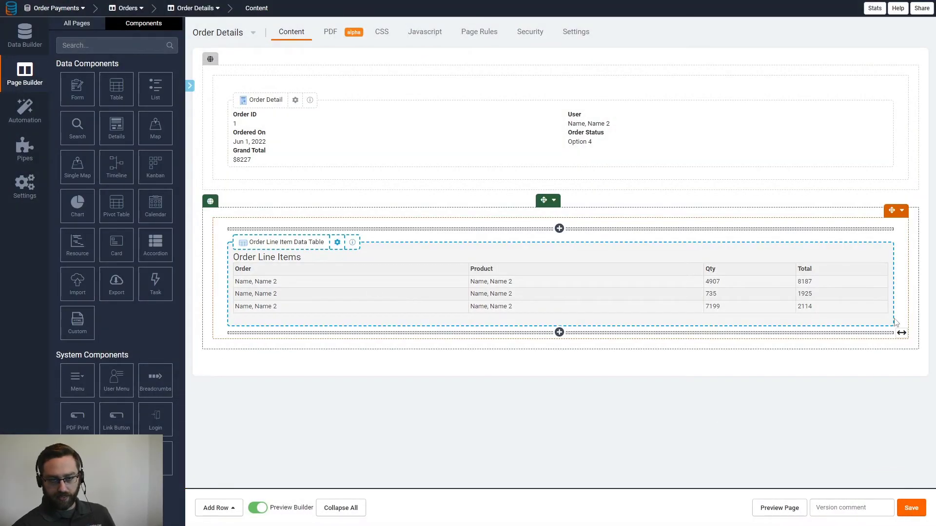
- Narrow the line items table, add an empty column to its left, and save the page
drag(905, 280, 705, 279)
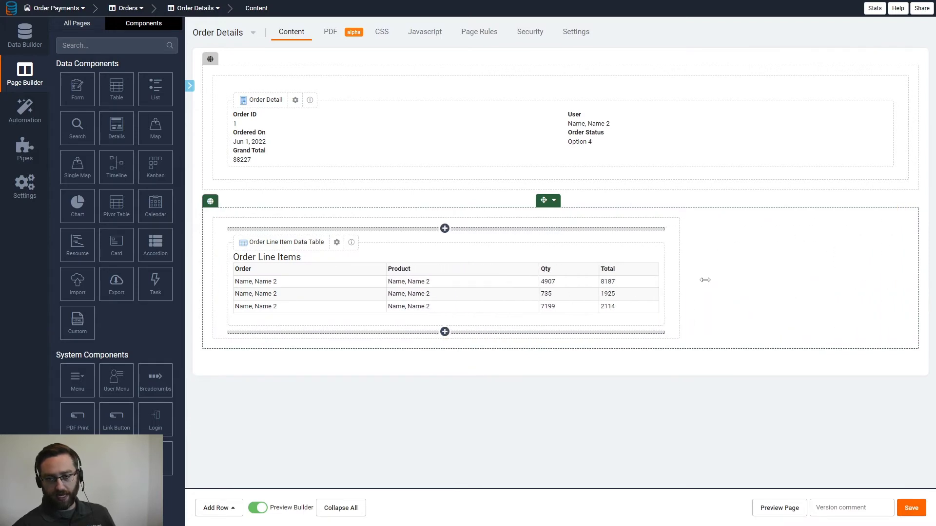
click(670, 210)
click(702, 241)
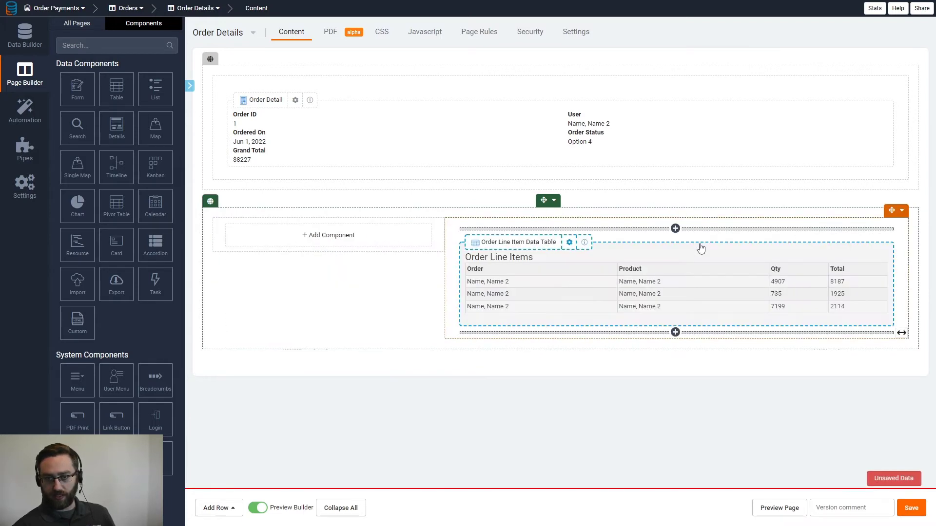
click(909, 513)
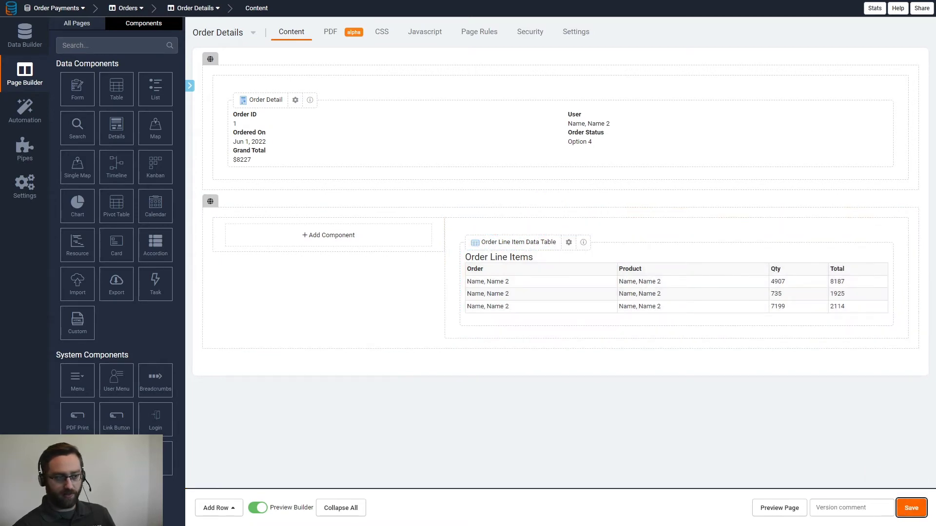
click(296, 244)
- Add a form for new Order Line Items connected to this Order, with Product and Qty fields
click(67, 87)
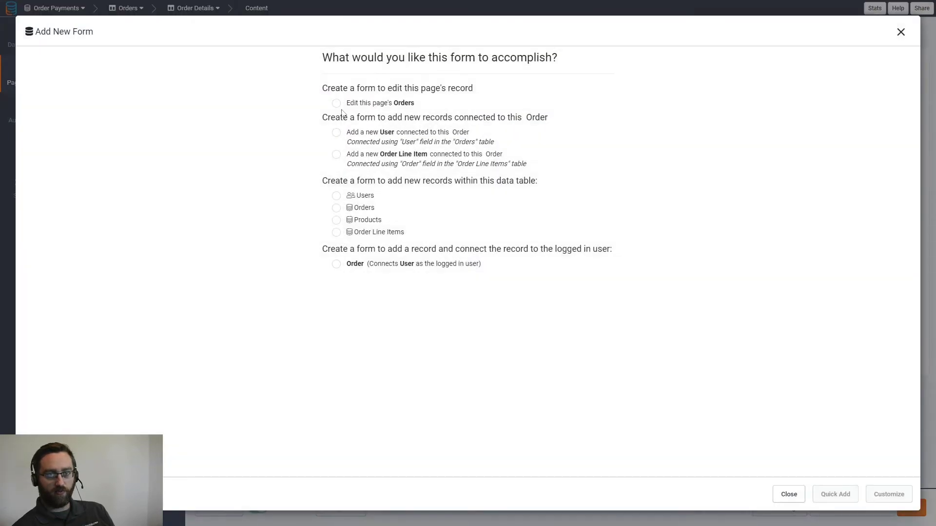
click(356, 157)
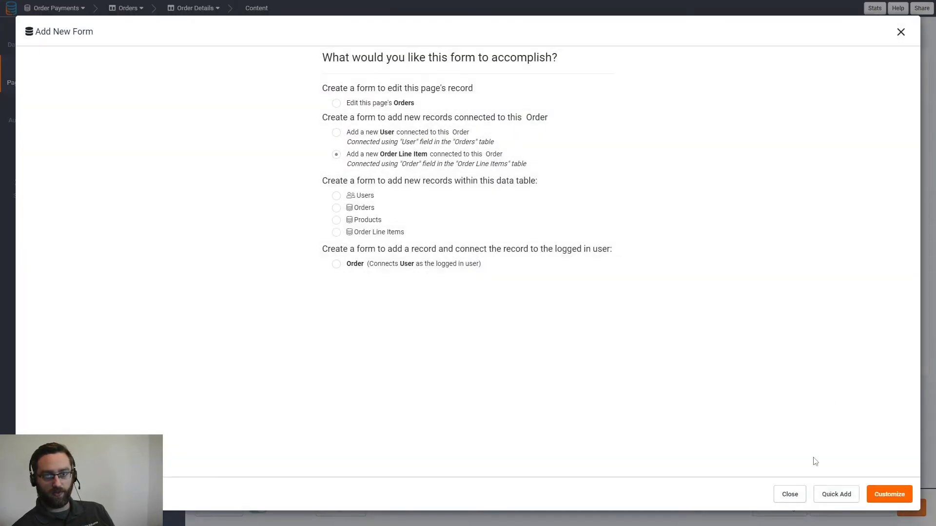
click(890, 495)
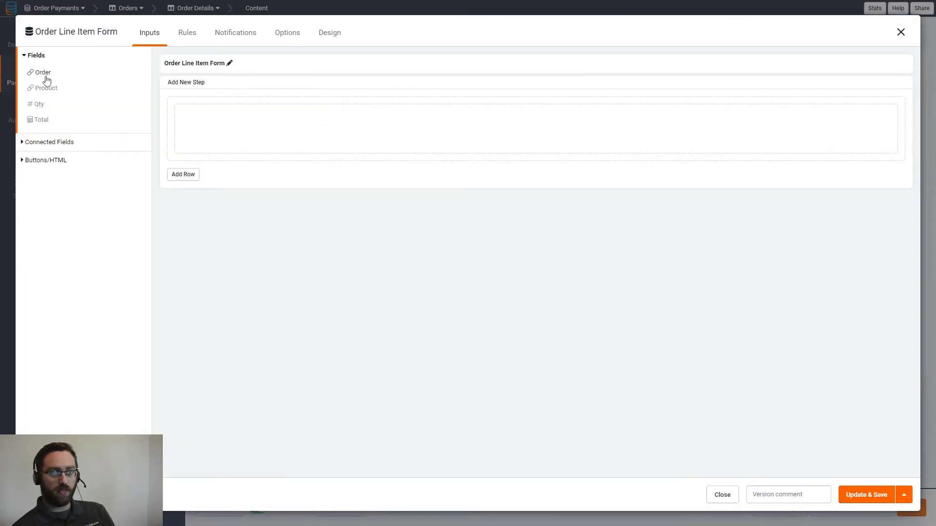
click(91, 32)
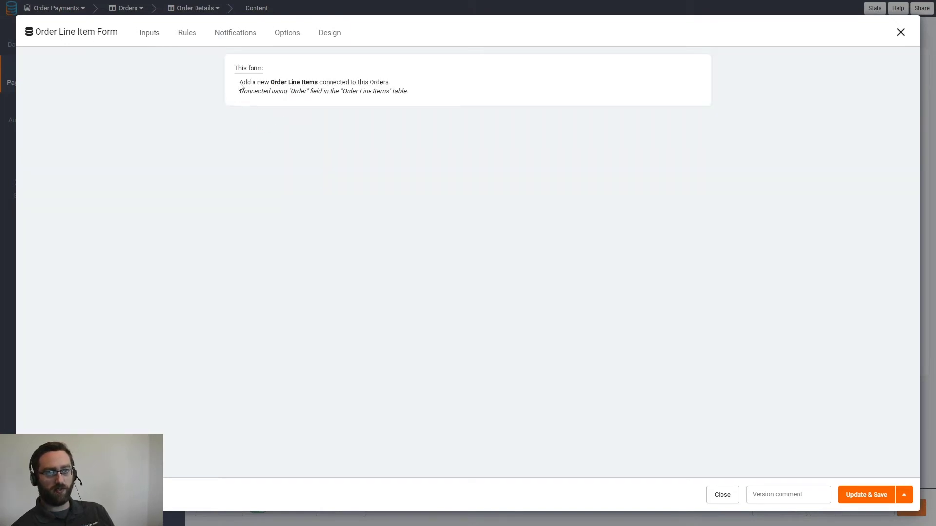
drag(244, 84, 382, 83)
click(151, 33)
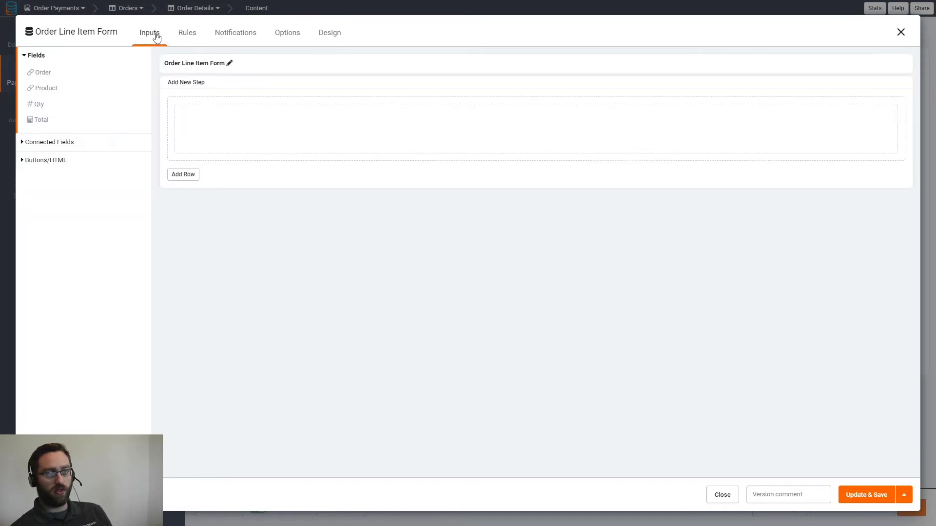
click(44, 93)
click(39, 90)
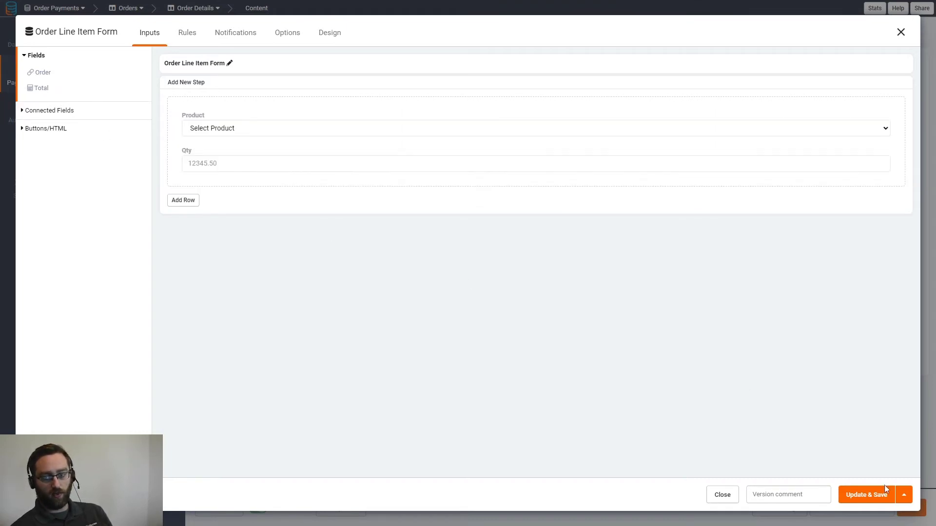
click(867, 495)
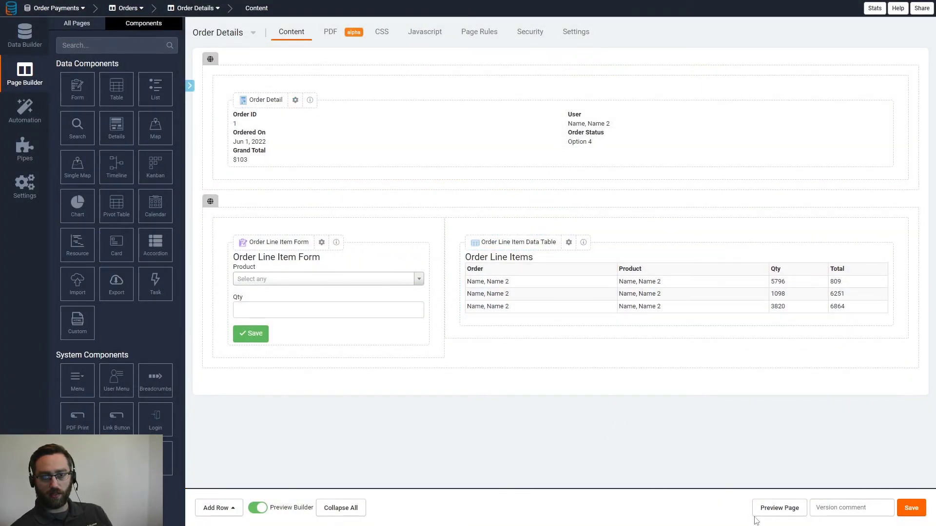
- Move User into the left column and Ordered On under Order Status in the Order Detail
click(545, 128)
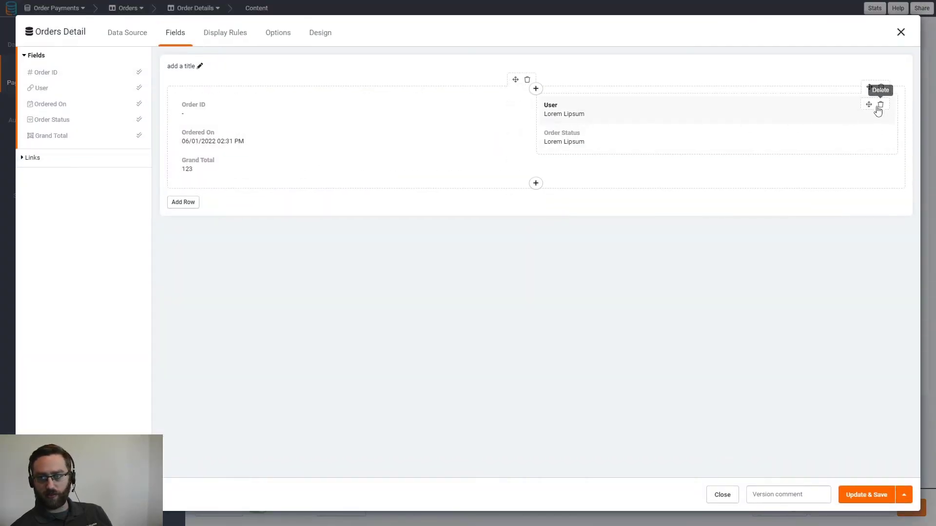
drag(869, 104, 234, 137)
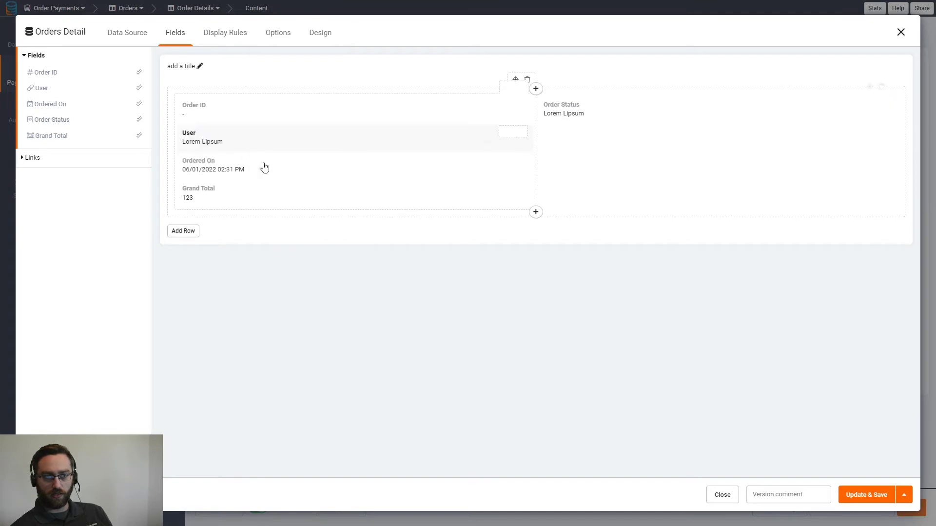
drag(506, 160, 652, 131)
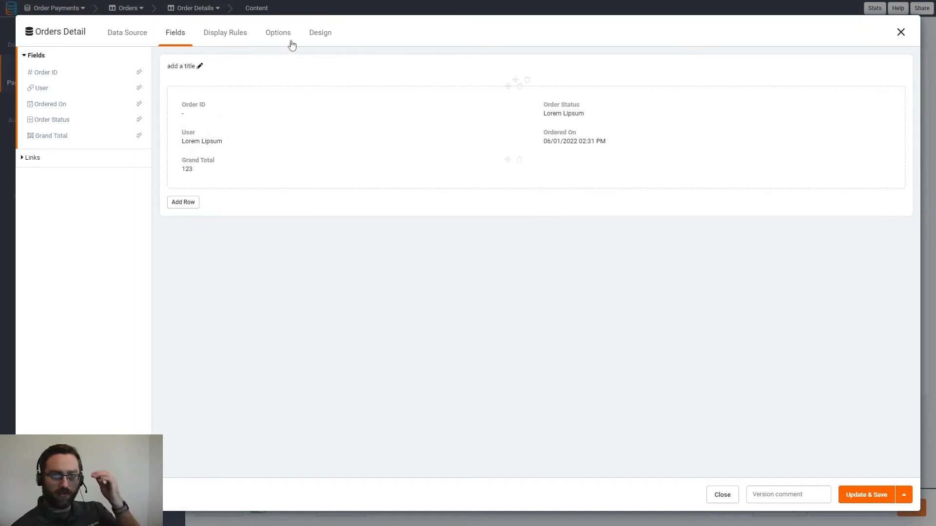
- Turn on Hide Empty Fields for the Order Detail and save it
click(271, 37)
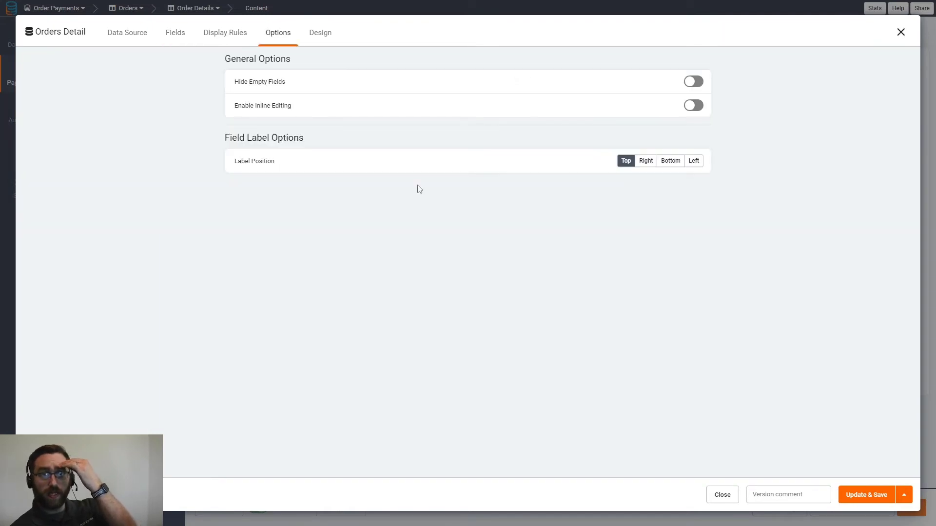
click(694, 82)
click(137, 34)
click(176, 33)
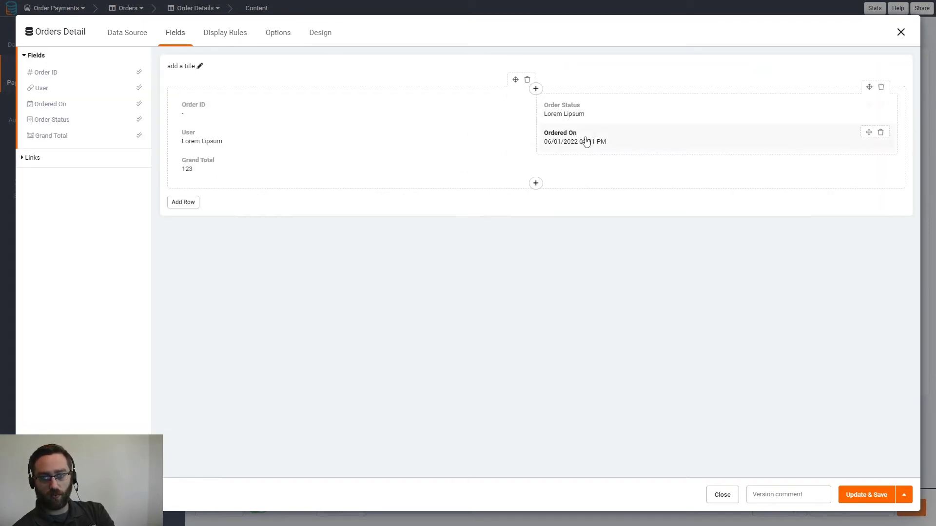
click(869, 495)
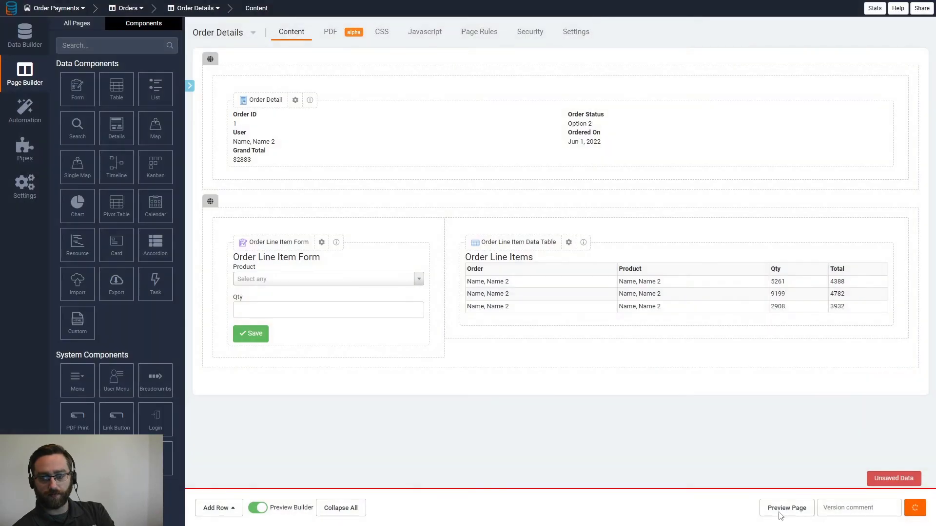
- In the live preview, save a new empty order and review its Order ID, User and Order Status
click(762, 512)
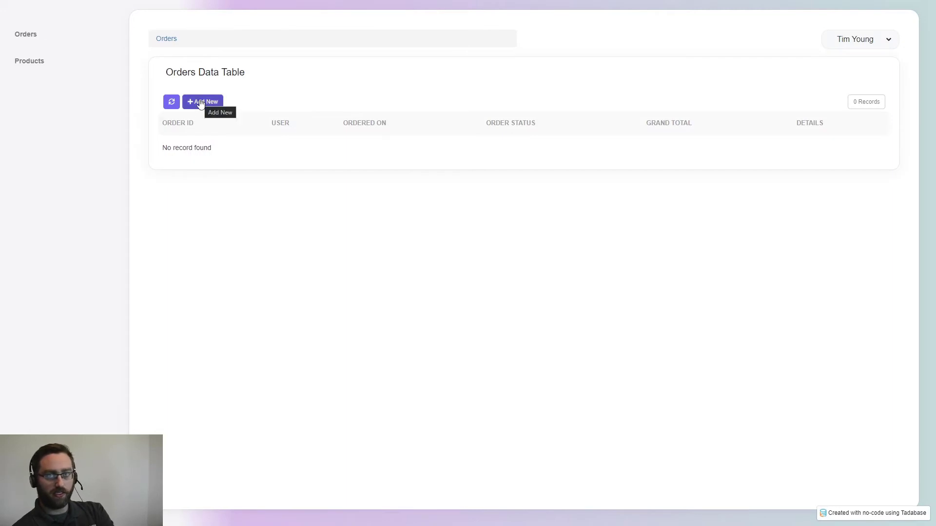
click(202, 103)
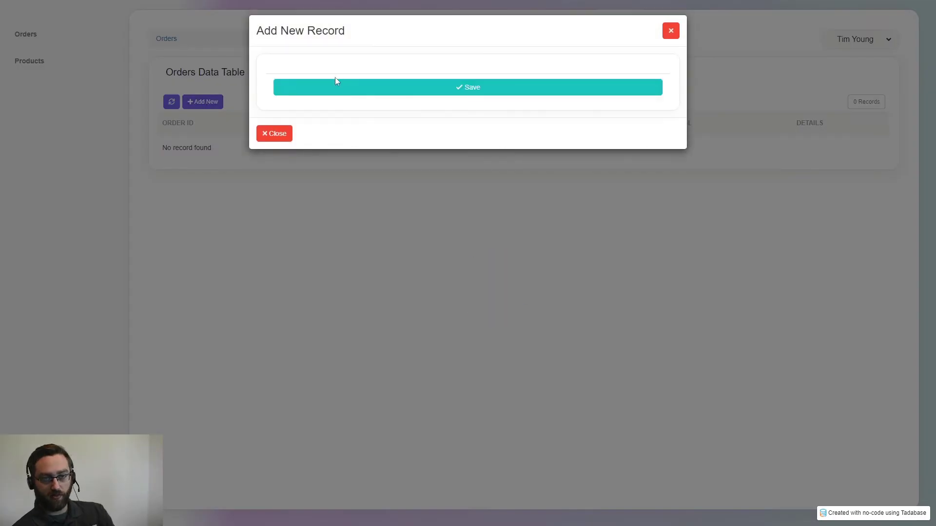
click(341, 93)
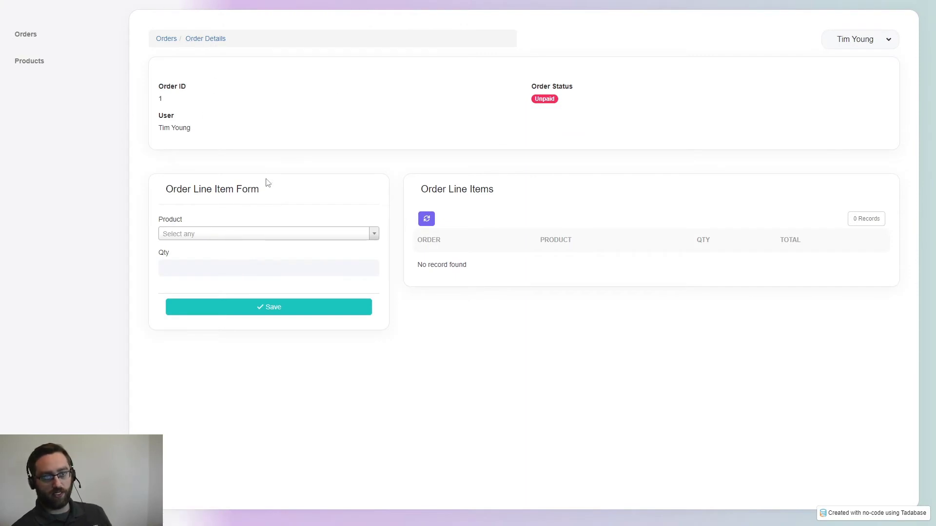
double_click(160, 100)
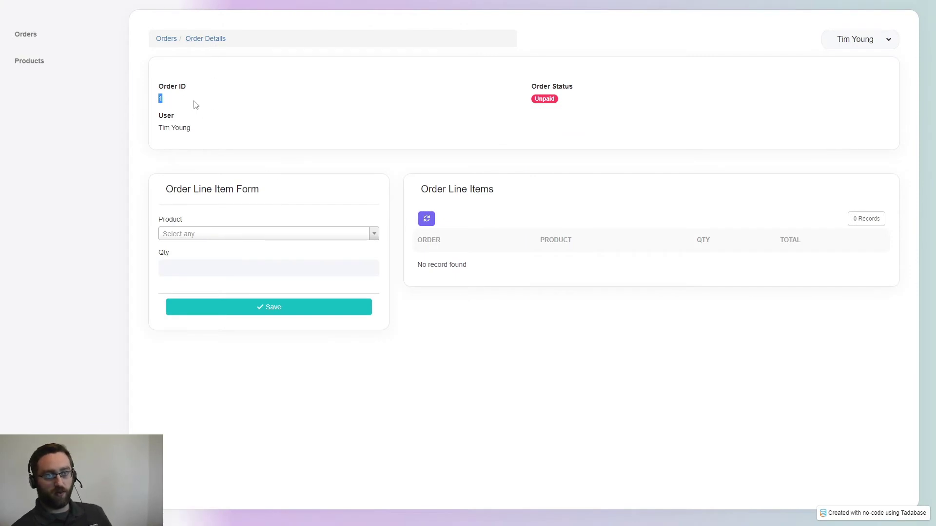
click(160, 106)
drag(166, 99, 159, 98)
click(172, 94)
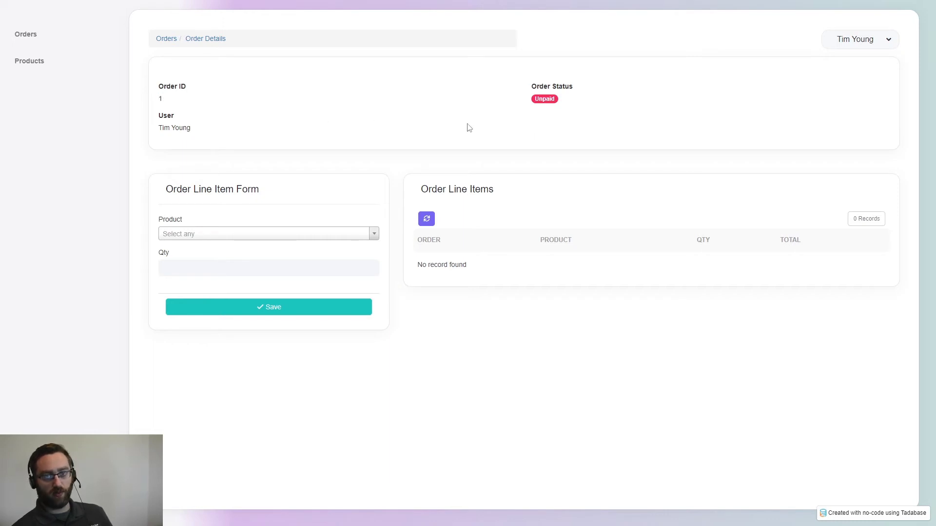
drag(560, 100, 521, 97)
click(557, 100)
drag(576, 89, 527, 90)
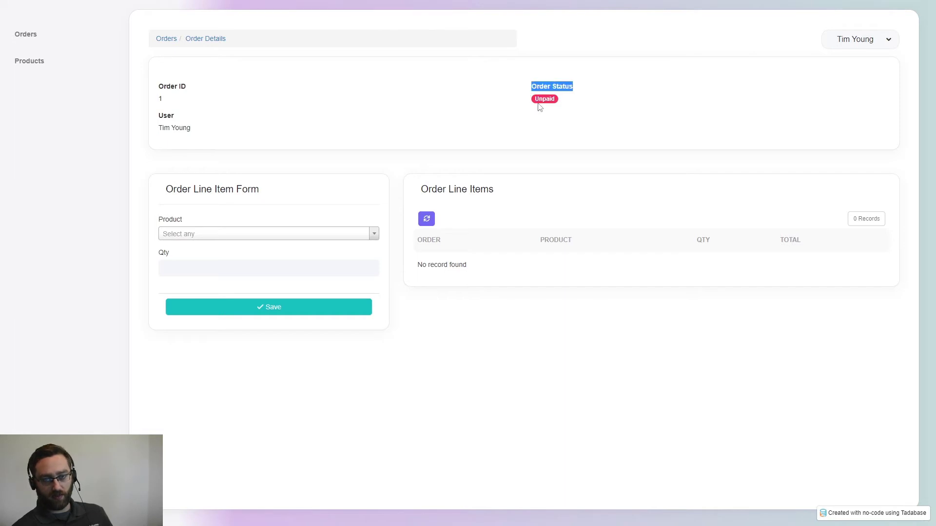
click(178, 122)
drag(178, 121, 150, 120)
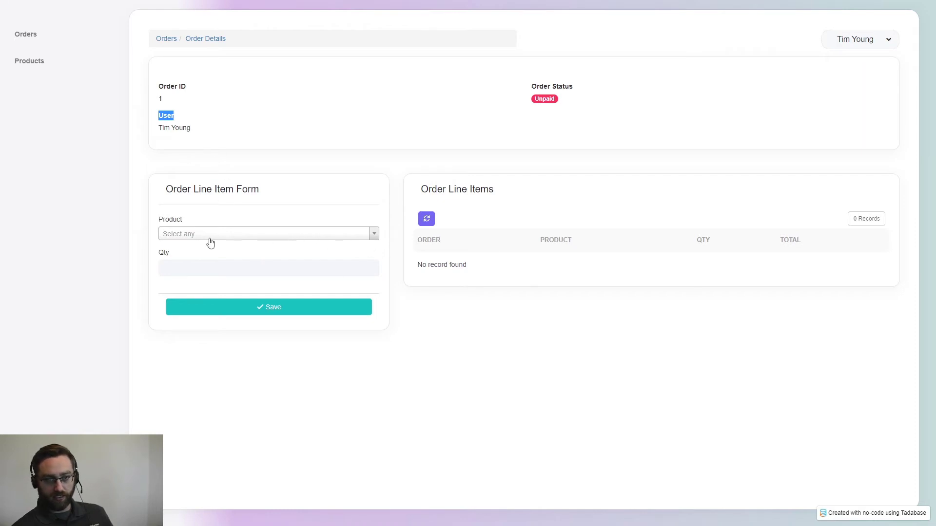
- Add an iPhone 13 line item with quantity 1 to the order
click(187, 239)
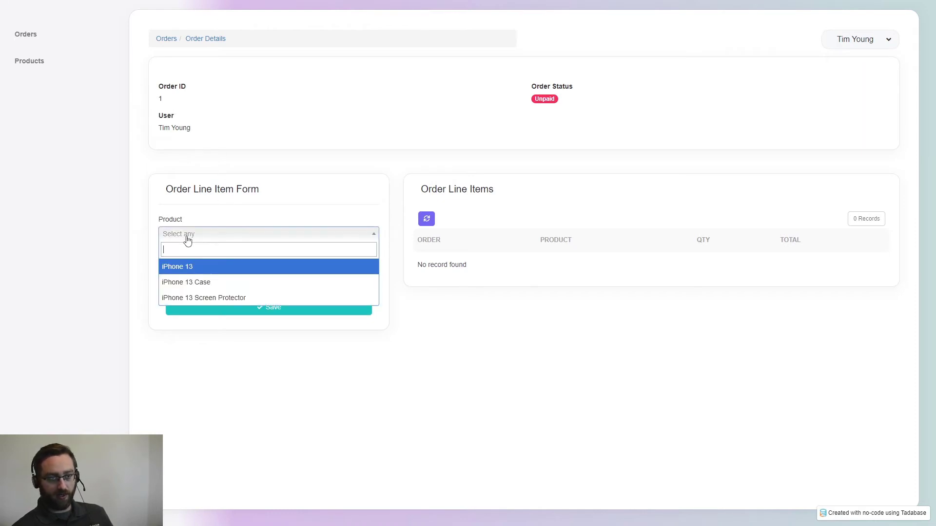
click(185, 267)
click(187, 269)
click(203, 307)
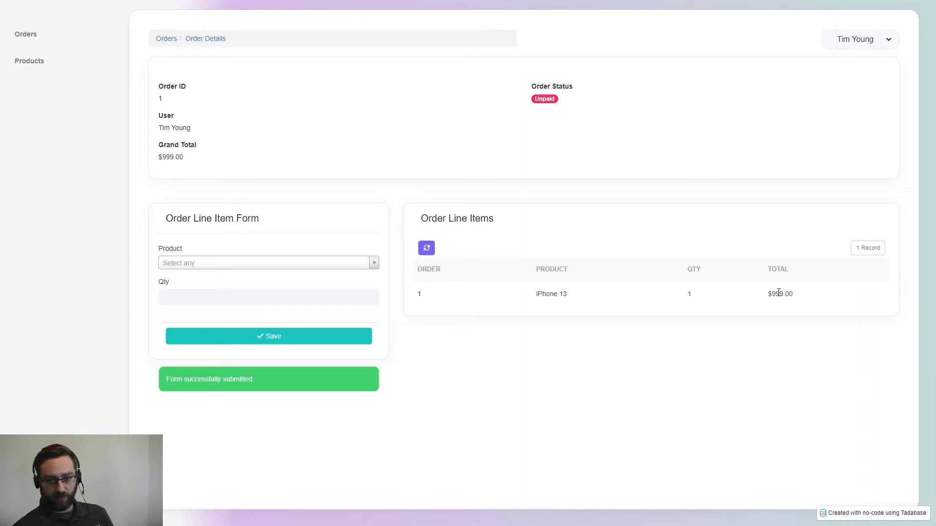
- Check that the Grand Total and the line item total both read $999.00
drag(186, 157, 152, 150)
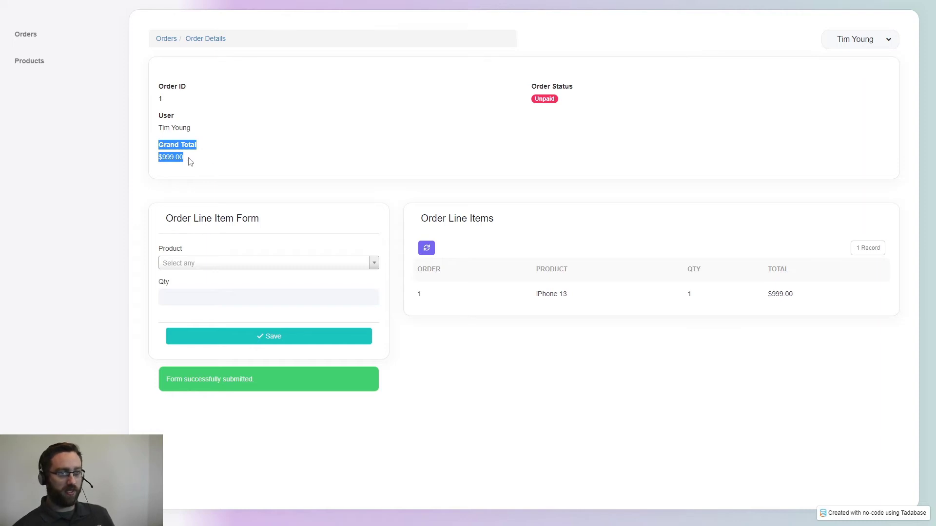
drag(188, 160, 155, 155)
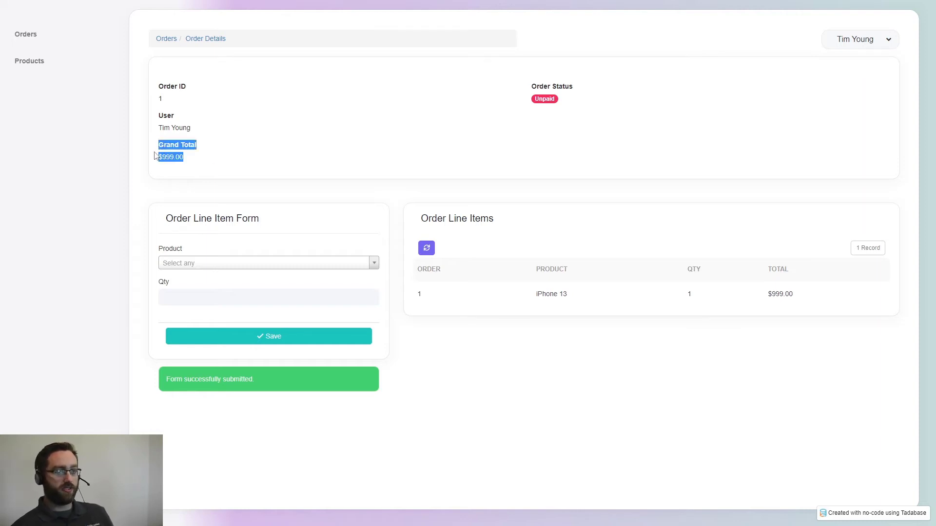
click(190, 163)
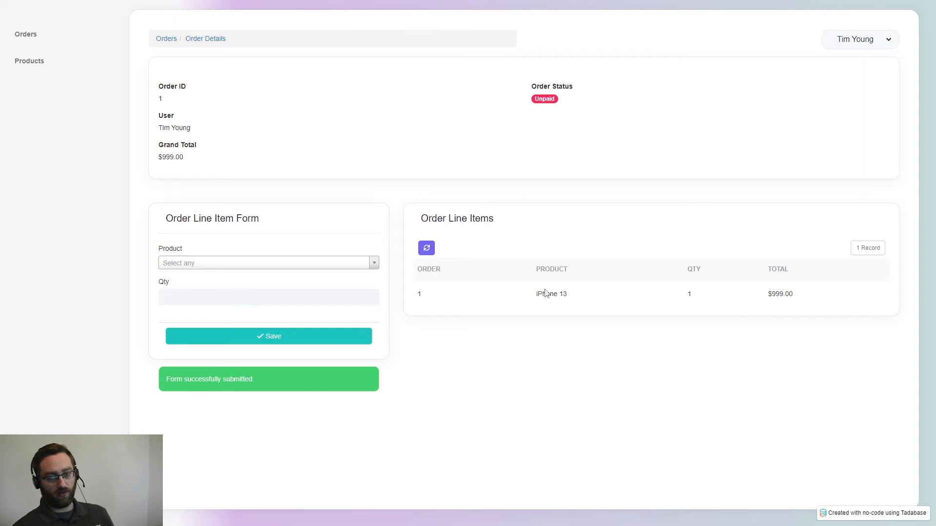
drag(800, 298, 770, 296)
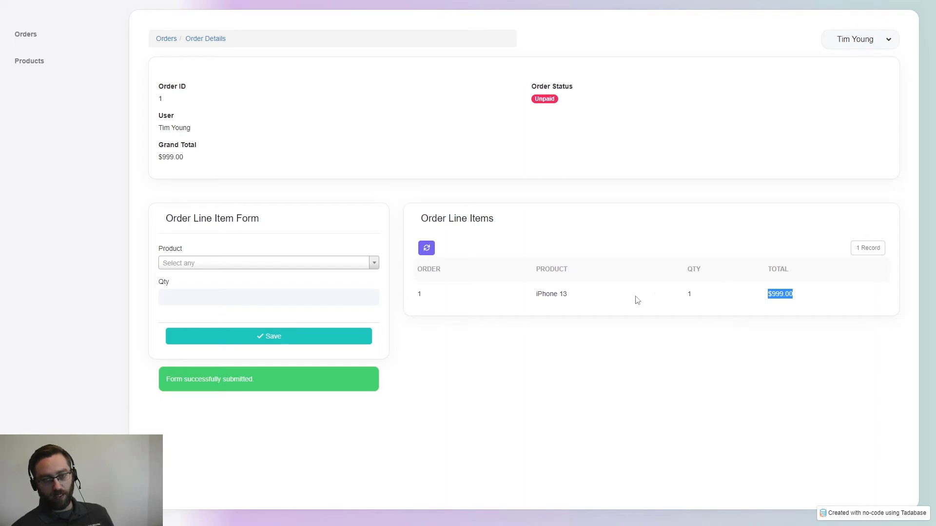
drag(198, 147, 153, 149)
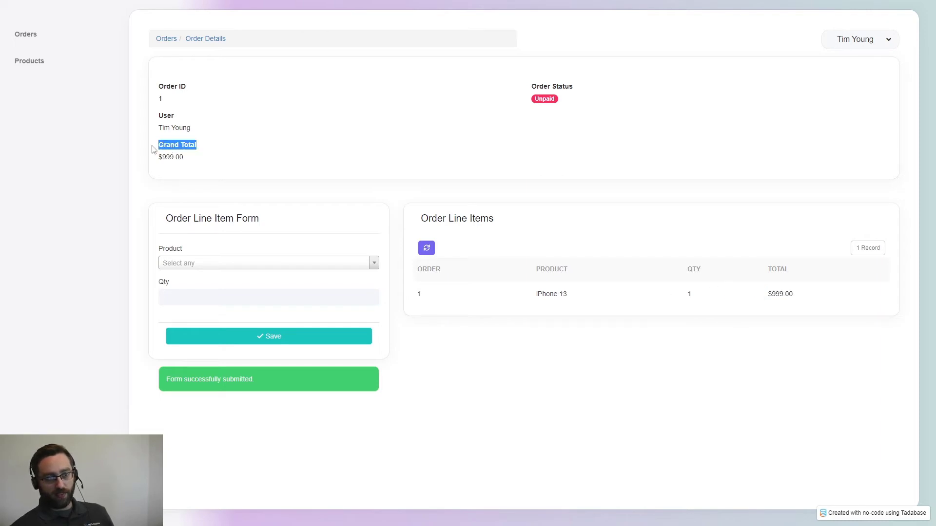
drag(795, 296, 742, 298)
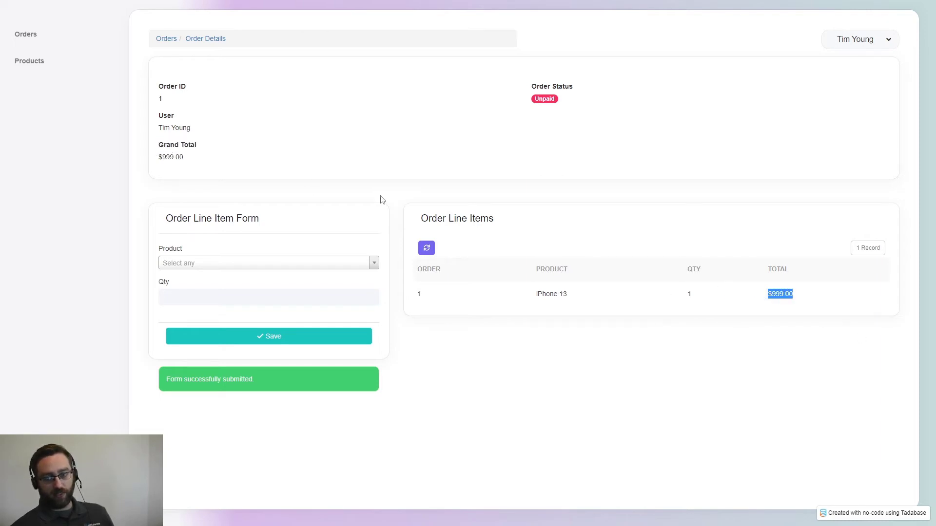
- Add an iPhone 13 Case line item with quantity 2
click(199, 264)
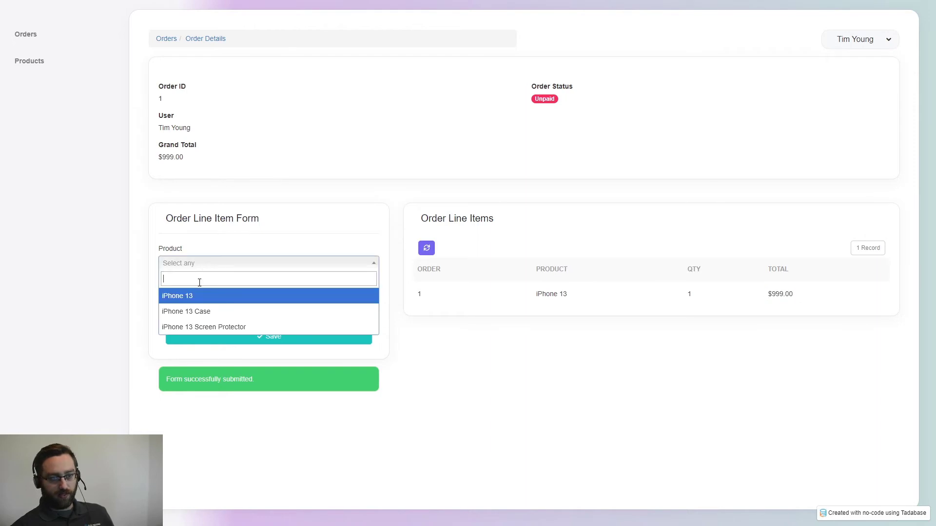
click(195, 311)
click(189, 299)
text(2)
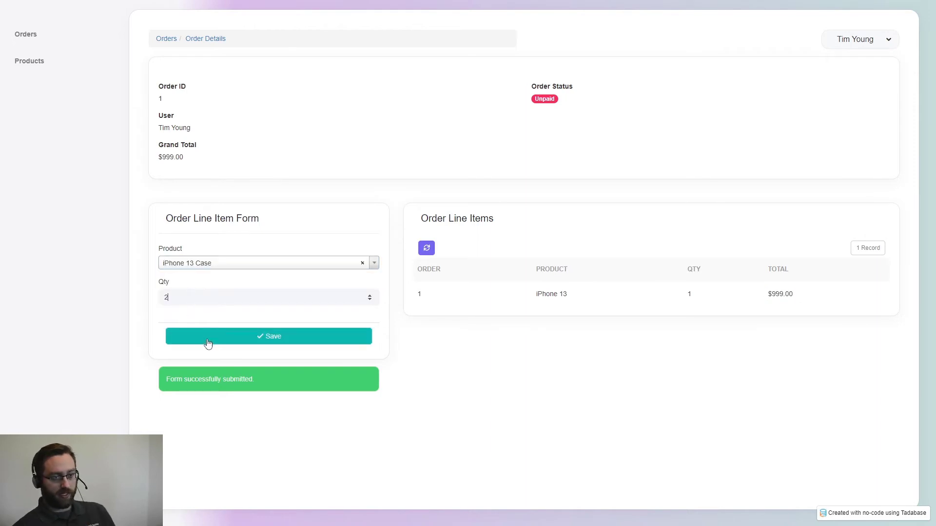
click(209, 339)
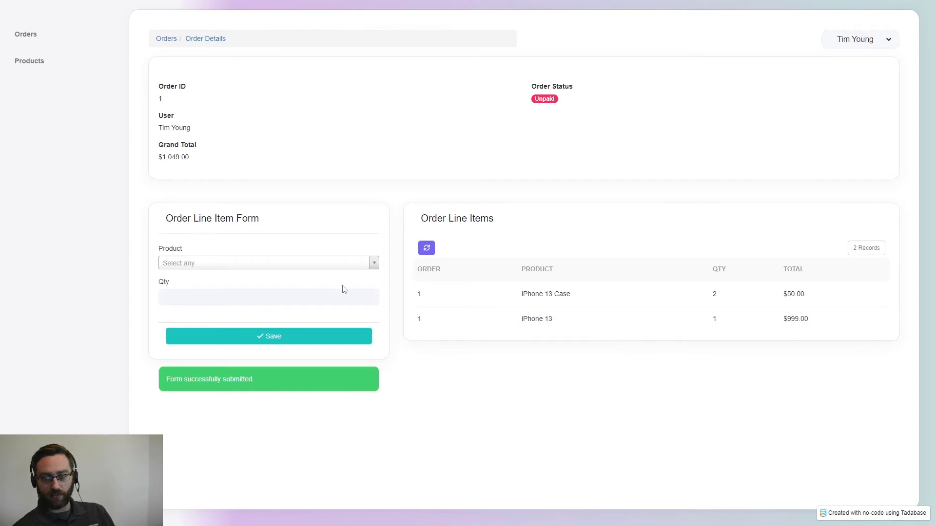
- Add an iPhone 13 Screen Protector line item with quantity 2
click(172, 264)
click(201, 329)
click(194, 300)
text(2)
click(230, 337)
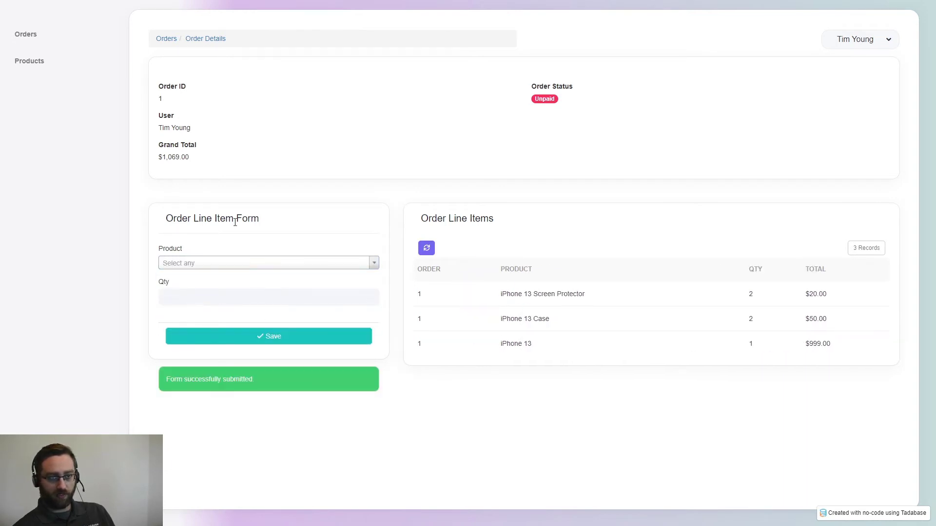
- Review the three line items and the updated $1,069.00 grand total
double_click(168, 165)
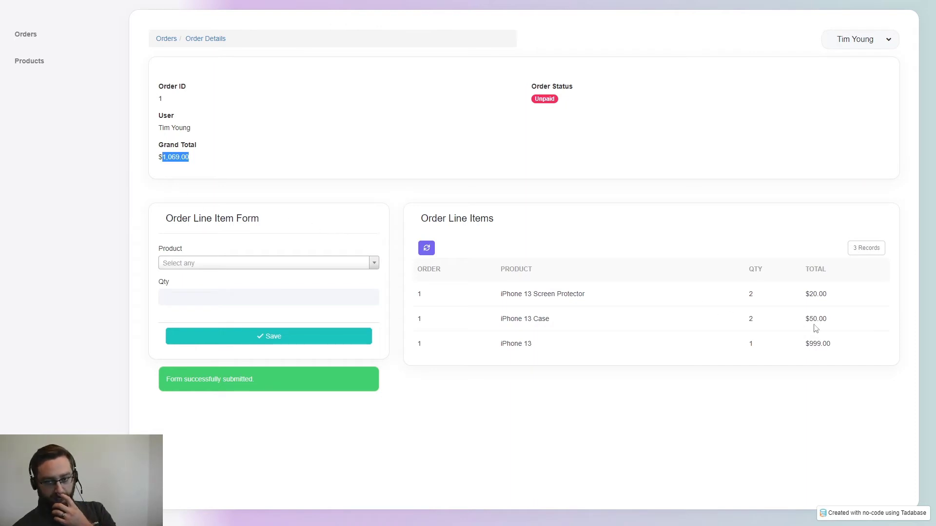
drag(834, 343, 492, 296)
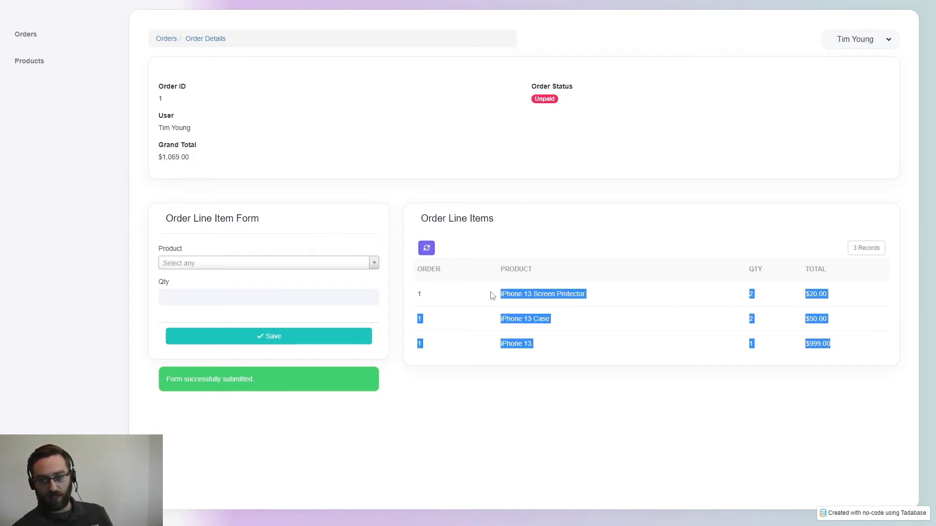
click(600, 430)
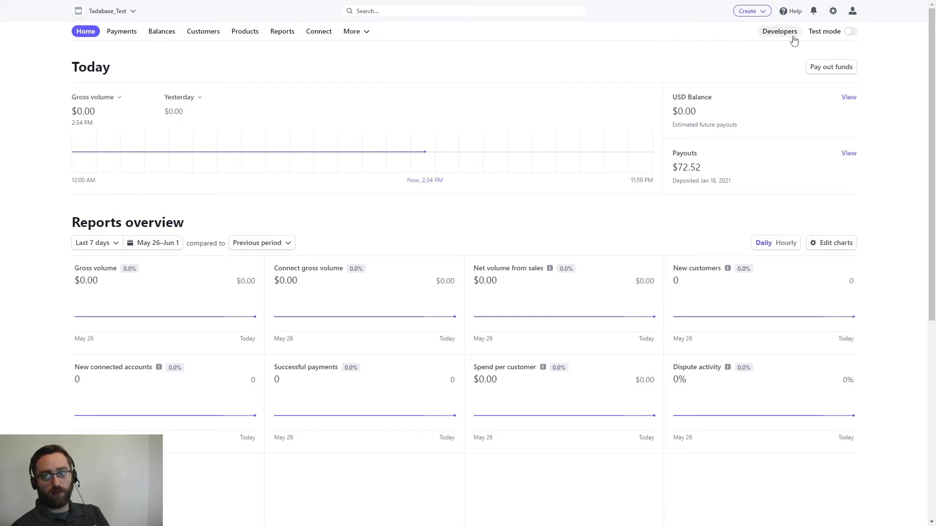
- Switch the Stripe Dashboard to test mode and go to the Developers overview
click(850, 32)
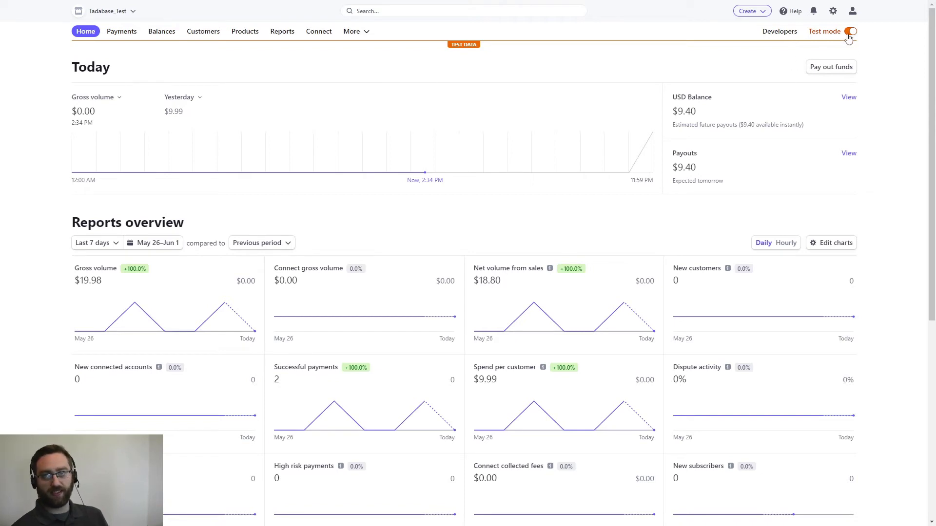
click(769, 34)
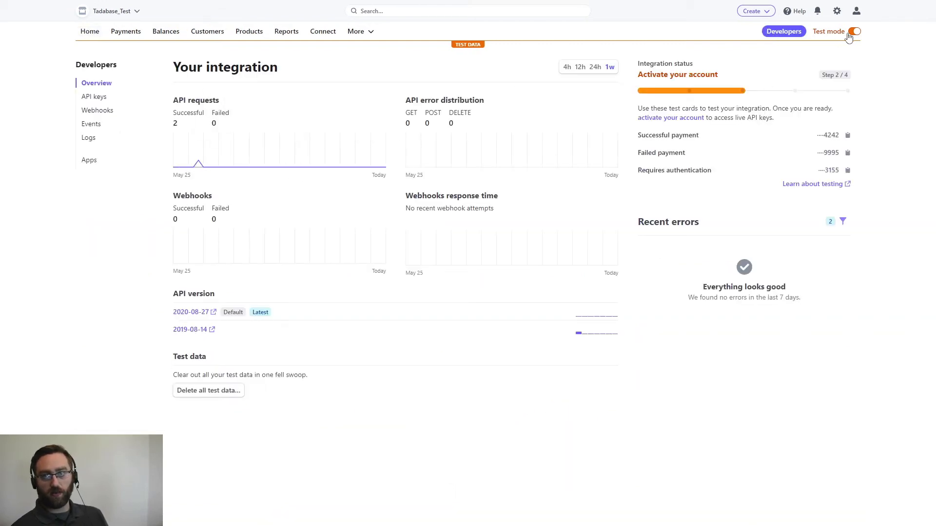
- Show the test API keys and locate the publishable key and secret key
click(94, 97)
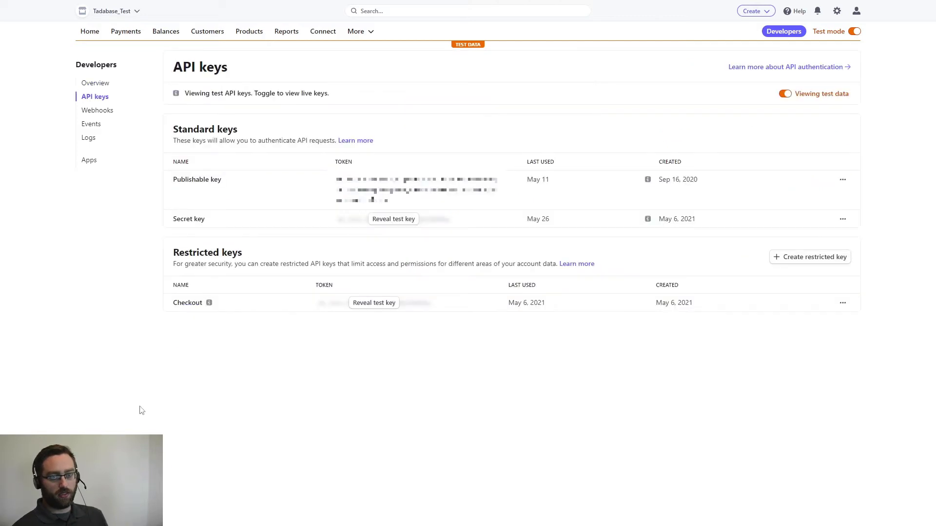
drag(230, 189, 177, 192)
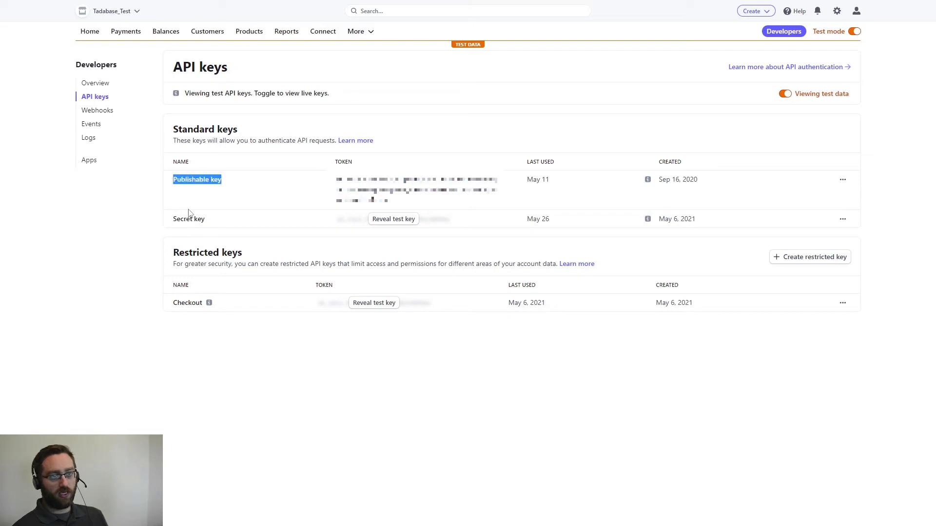
drag(205, 220, 175, 221)
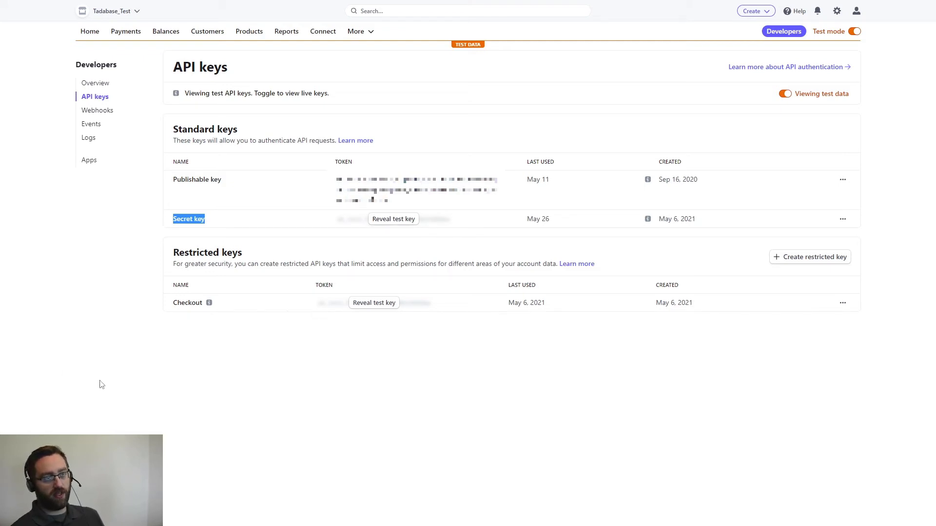
click(220, 219)
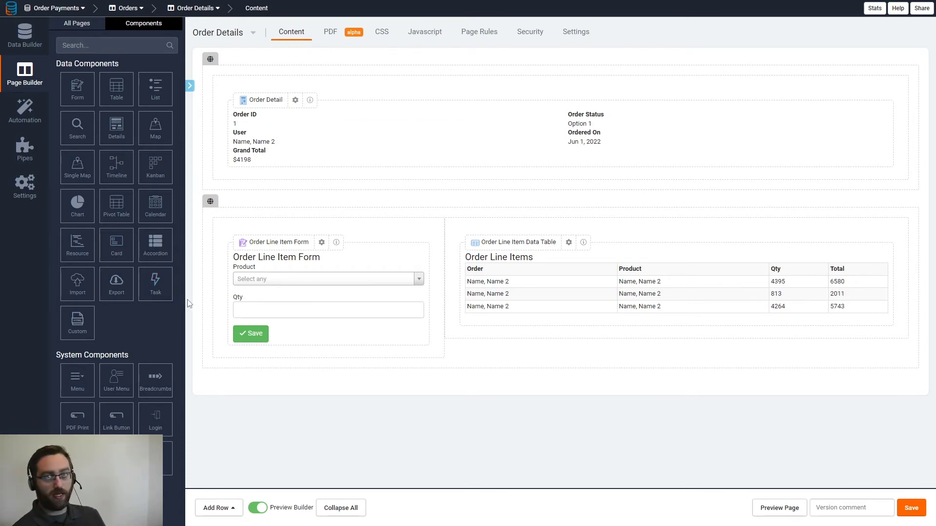
- Turn on the Stripe Payments status in the Tadabase app settings
click(26, 189)
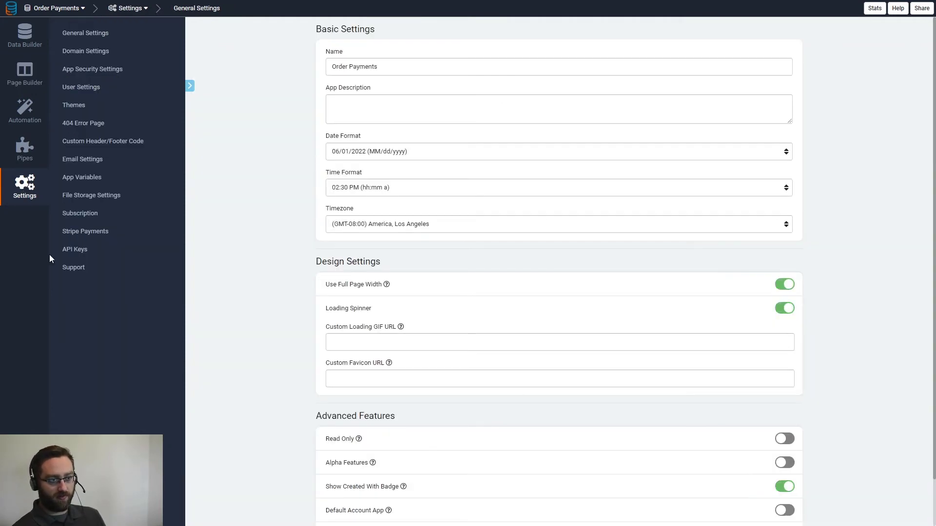
click(73, 236)
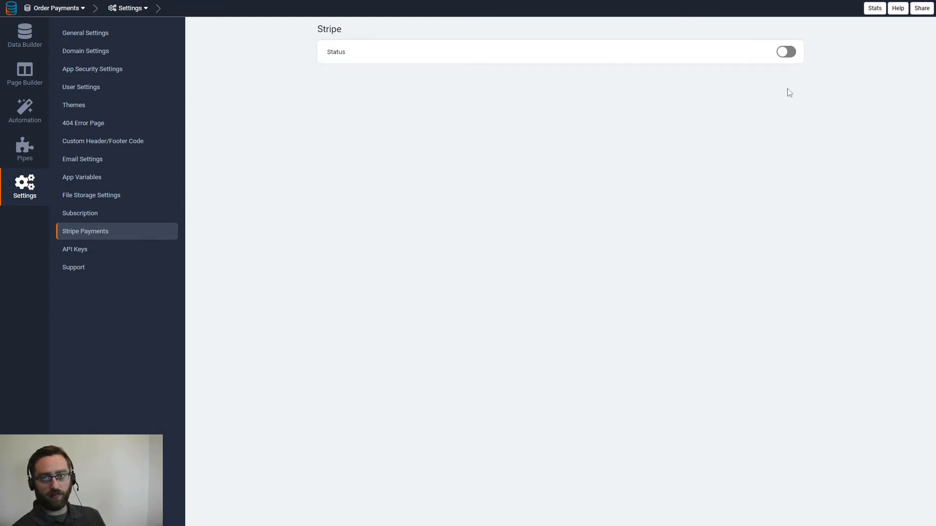
click(786, 52)
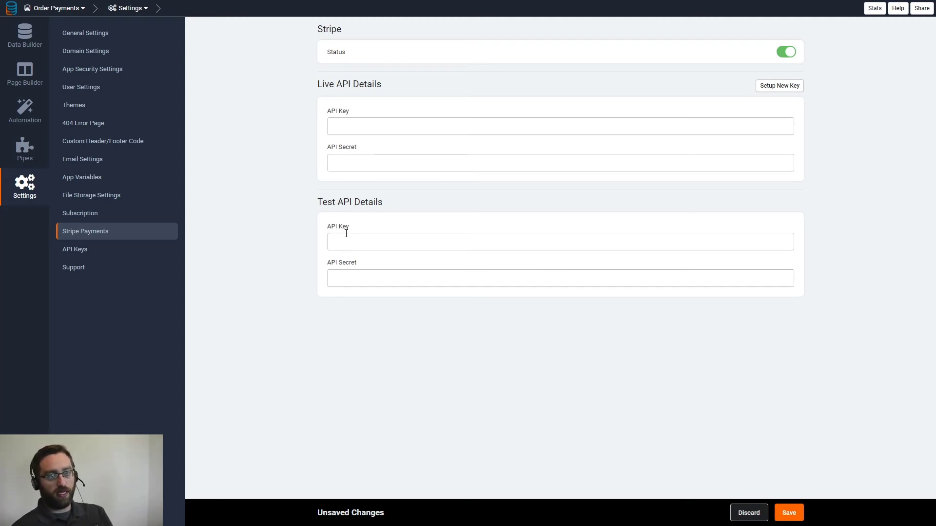
- Paste the Stripe publishable and secret keys into Test API Key and Test API Secret, then save
drag(380, 202, 293, 202)
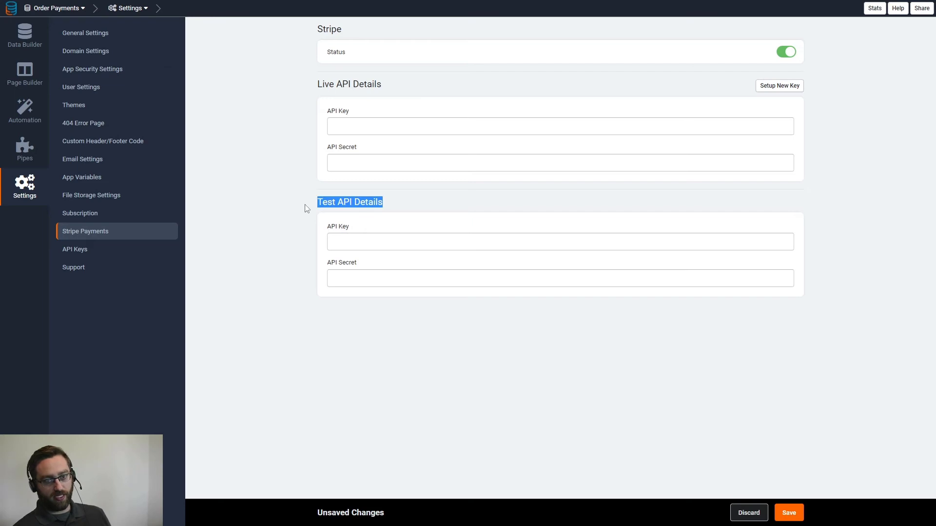
click(356, 244)
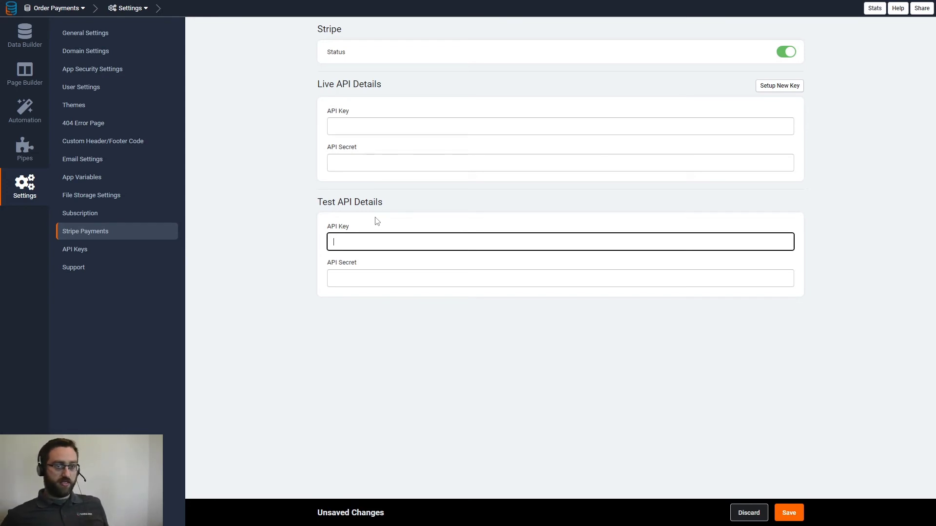
click(359, 134)
click(359, 162)
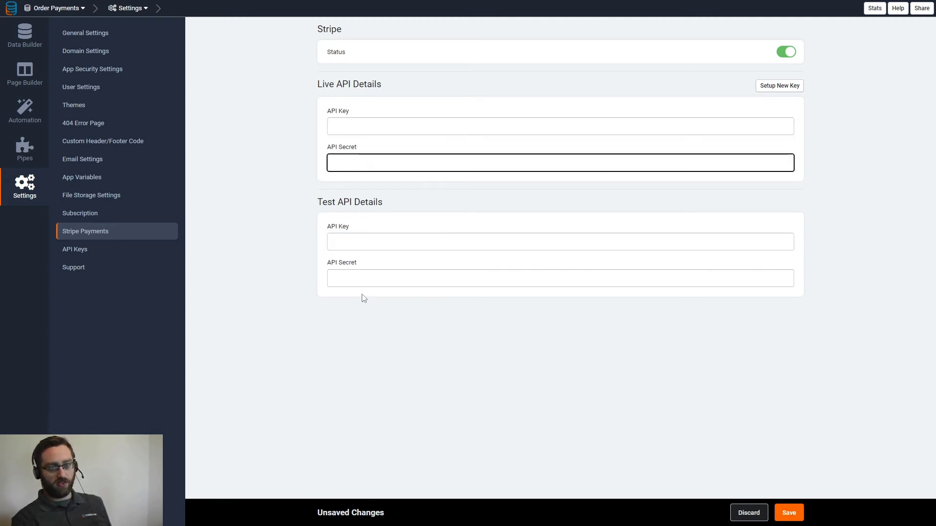
click(348, 241)
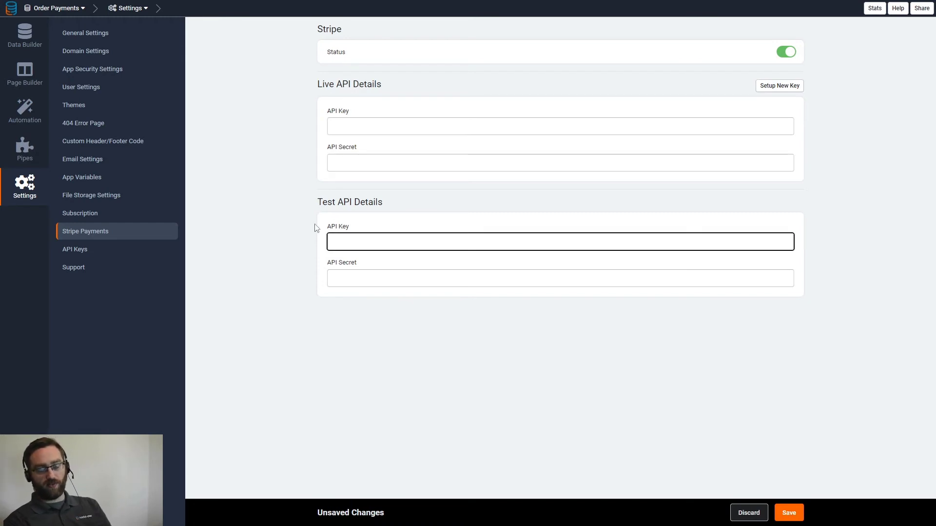
key(ctrl+v)
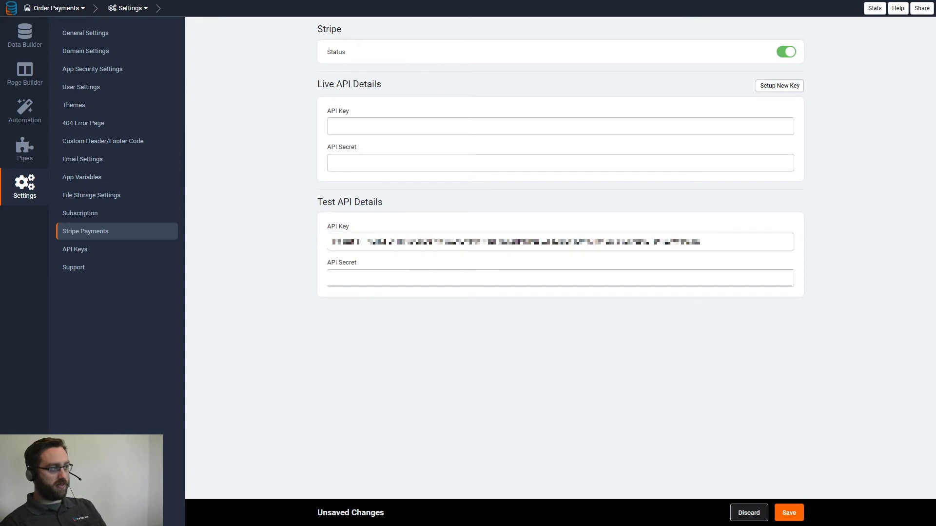
click(423, 286)
key(ctrl+v)
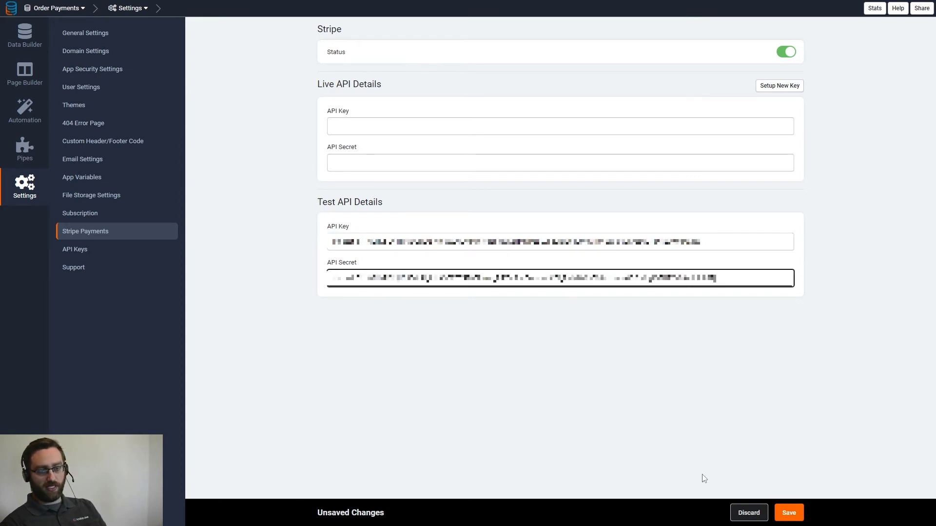
click(786, 516)
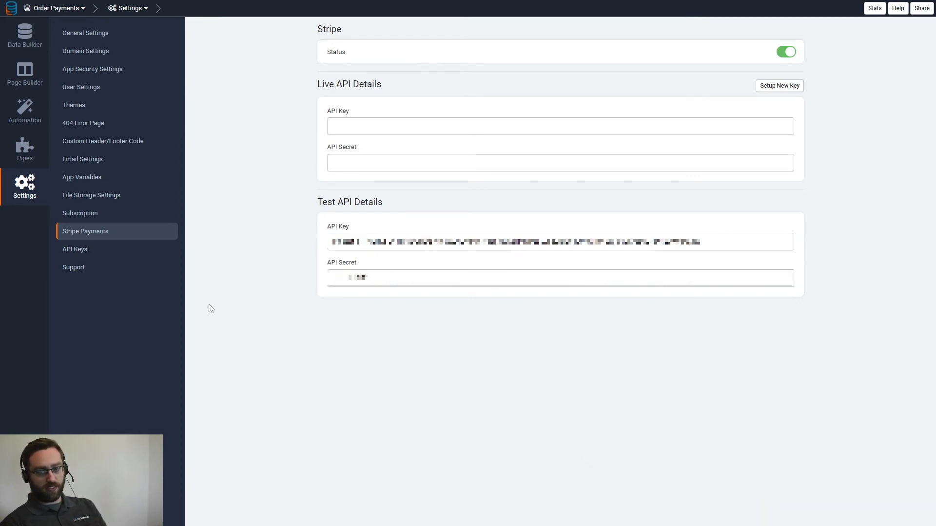
- Open the Orders > Order Details page in the Page Builder
click(26, 78)
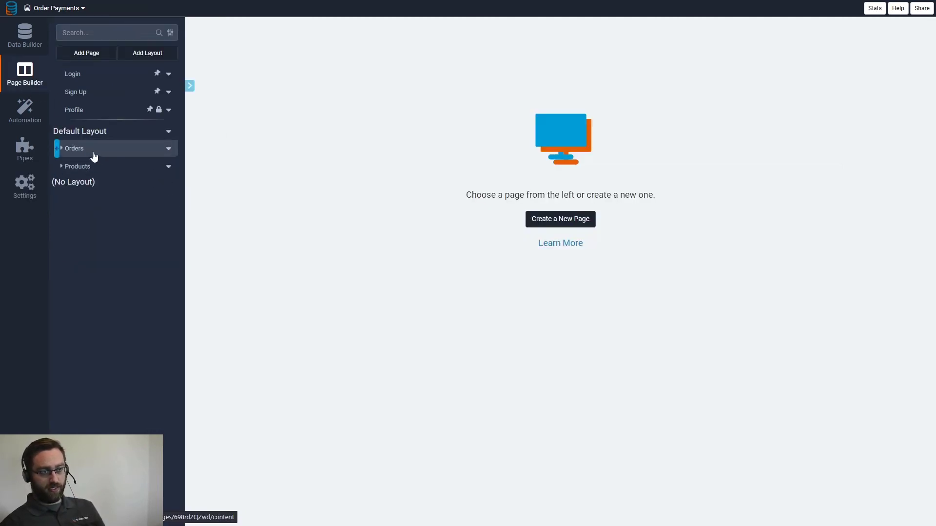
click(74, 150)
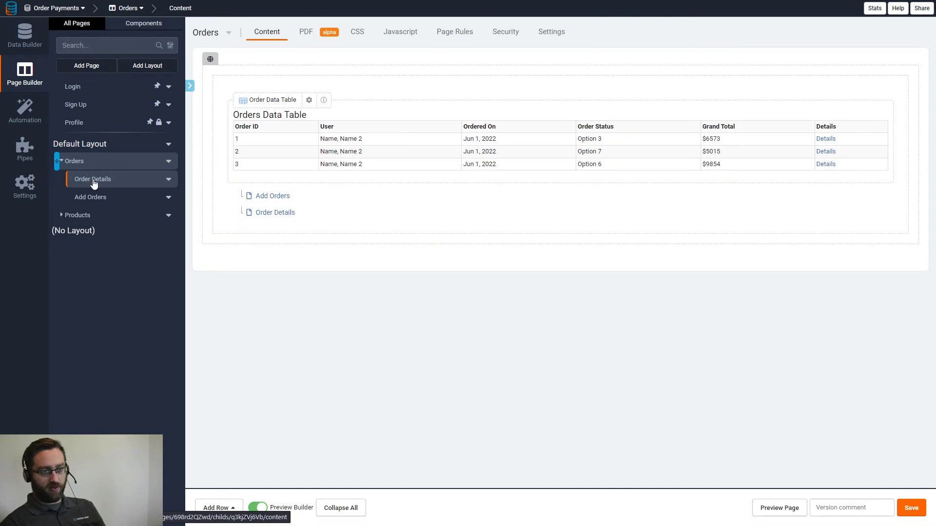
click(94, 181)
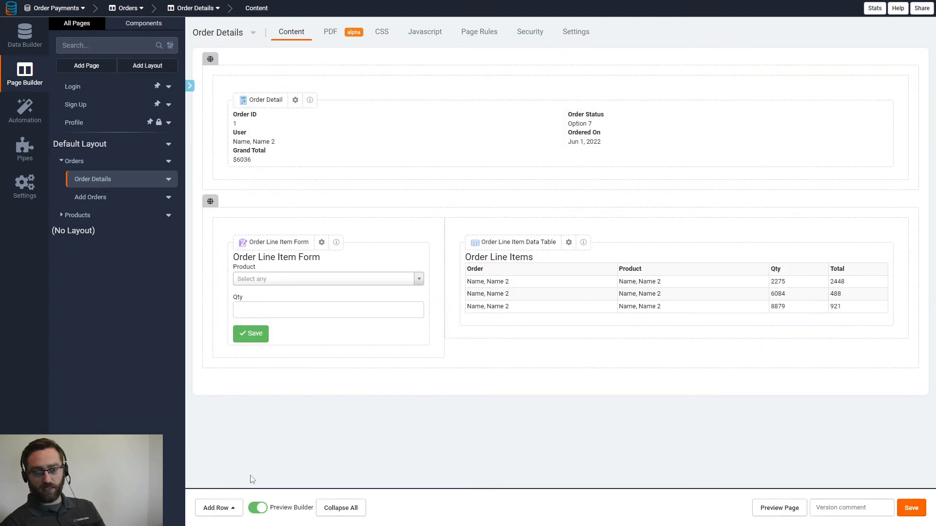
- Add an empty column right of the Order Detail, resize it to 8/12, and save the layout
drag(907, 129, 722, 137)
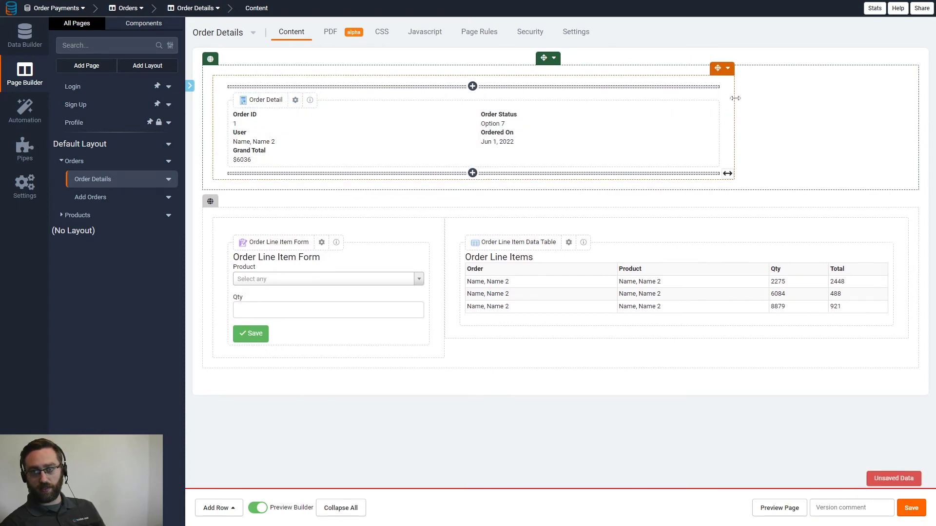
click(728, 68)
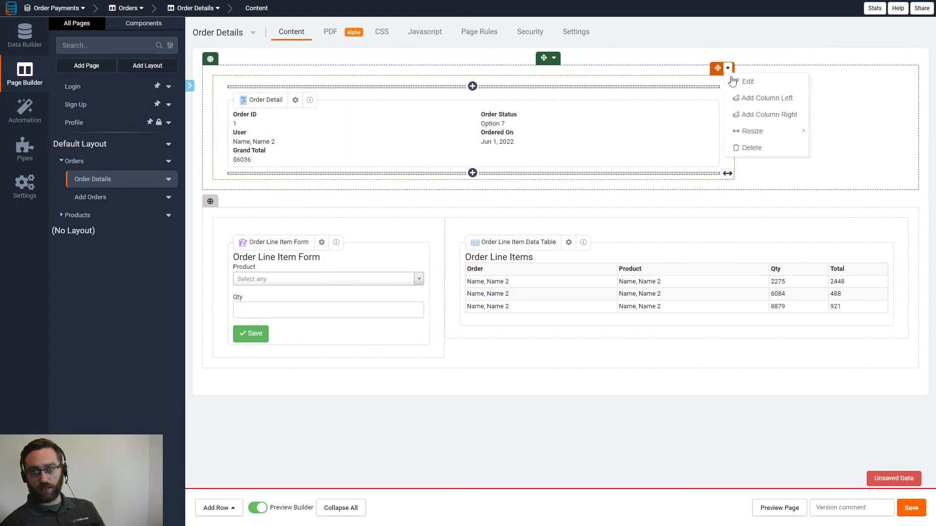
click(752, 114)
click(727, 68)
mouse_move(753, 131)
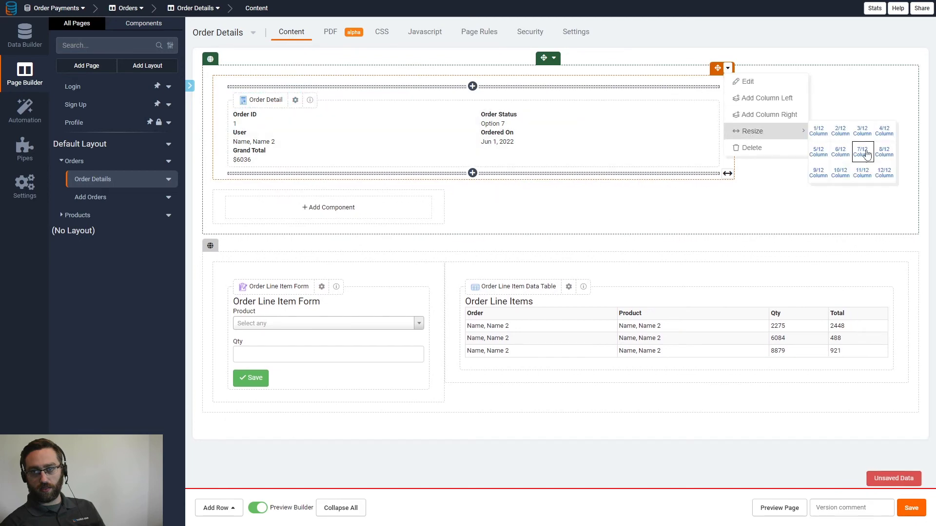
click(884, 151)
click(920, 509)
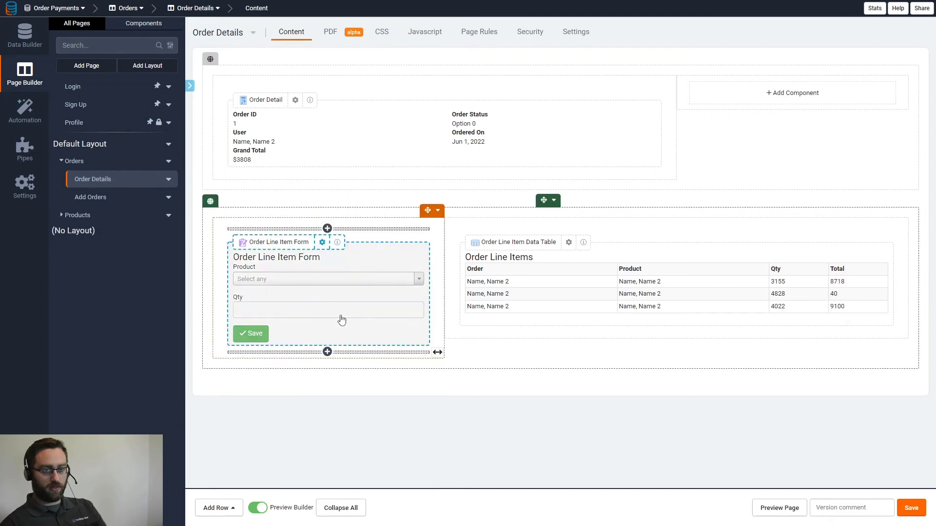
click(795, 93)
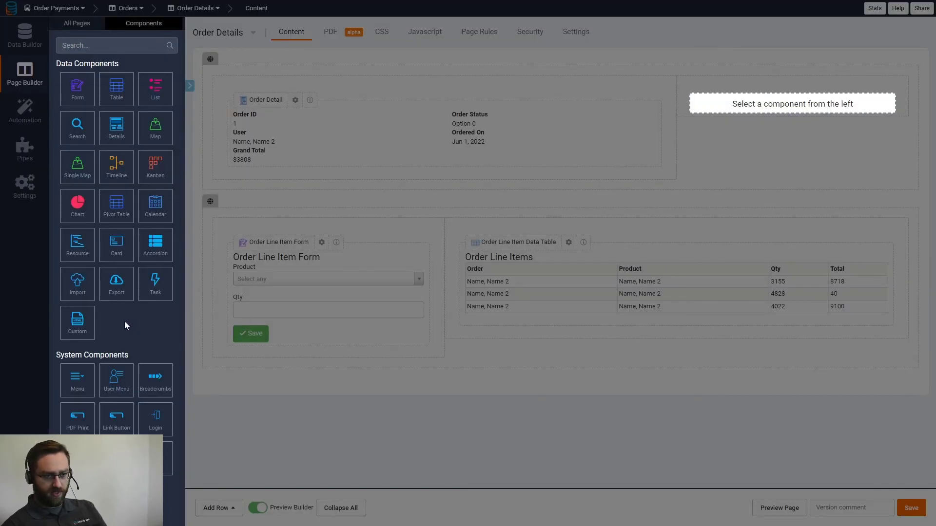
- Add a Form that edits this page's Order and open it for customizing
click(78, 90)
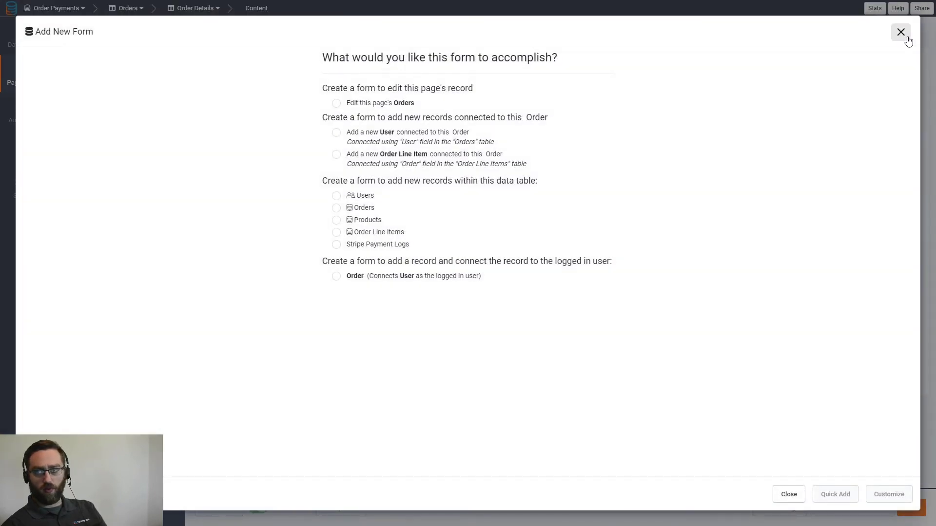
click(368, 104)
click(887, 495)
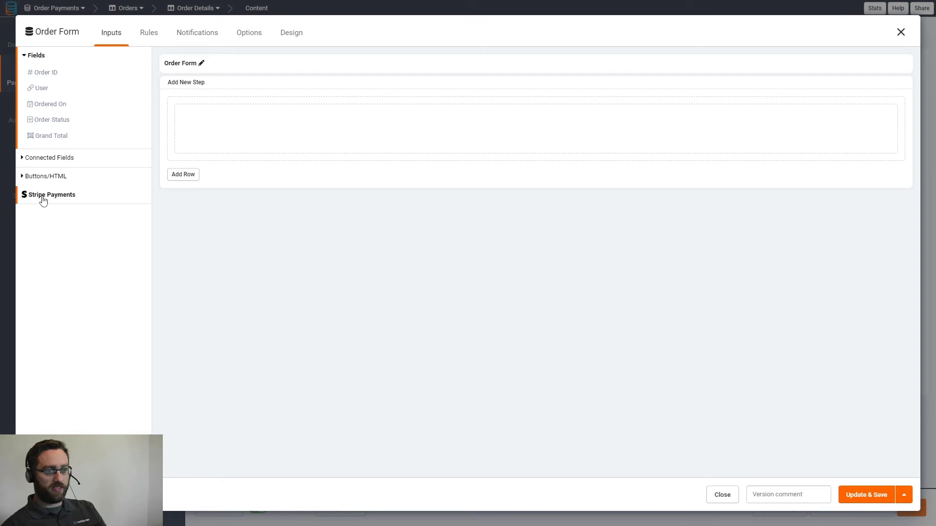
- Add a Stripe Payments card field to the Order Form and save it to the page
click(42, 197)
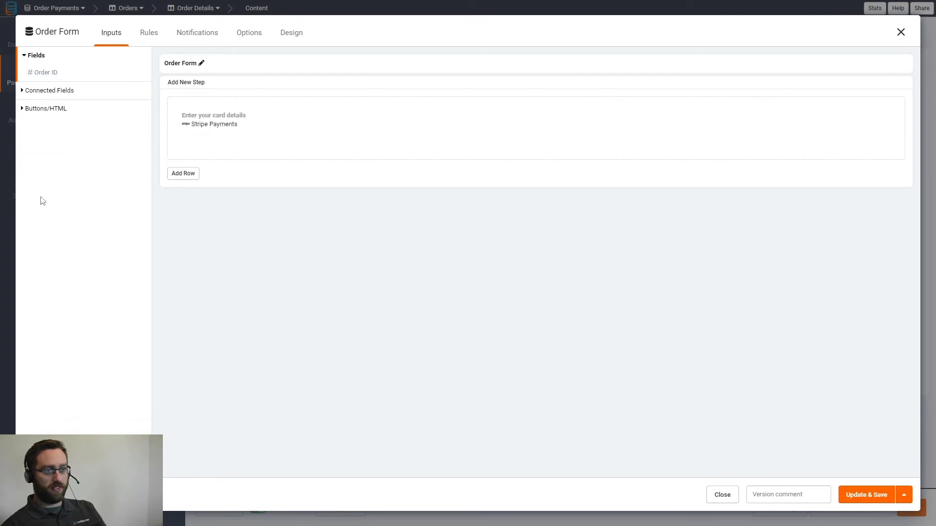
click(202, 126)
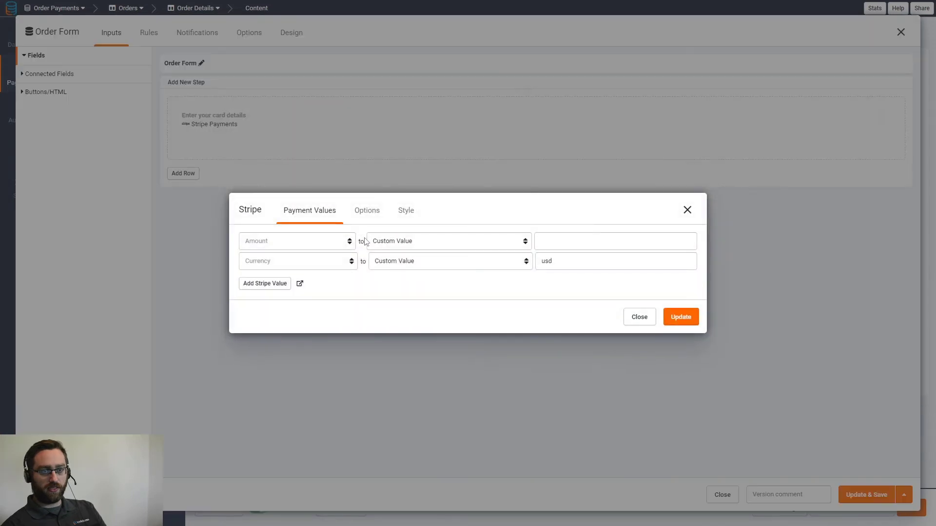
click(363, 215)
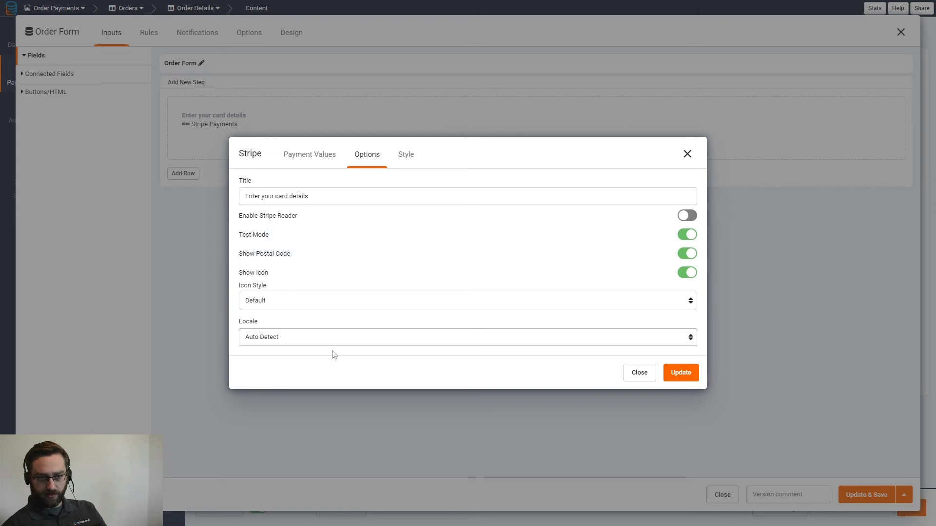
click(405, 163)
click(365, 155)
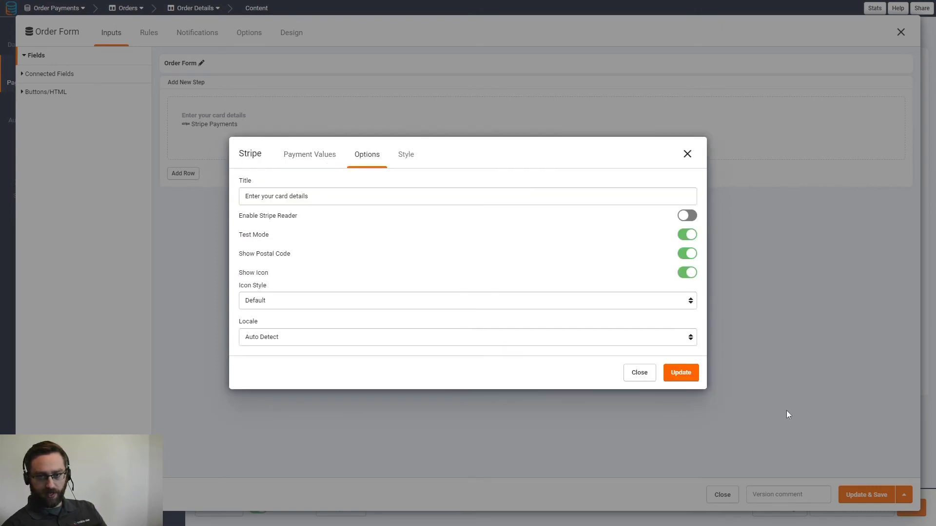
click(680, 374)
click(856, 496)
click(764, 509)
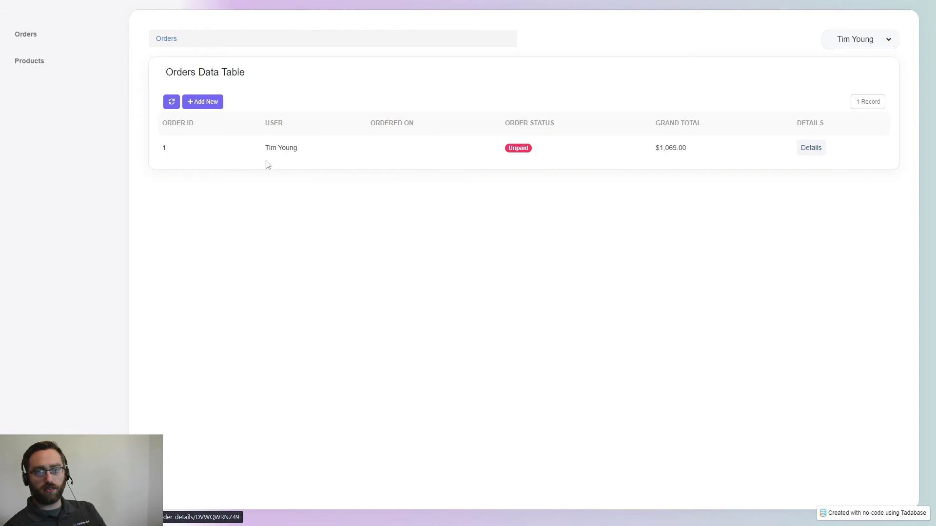
click(808, 148)
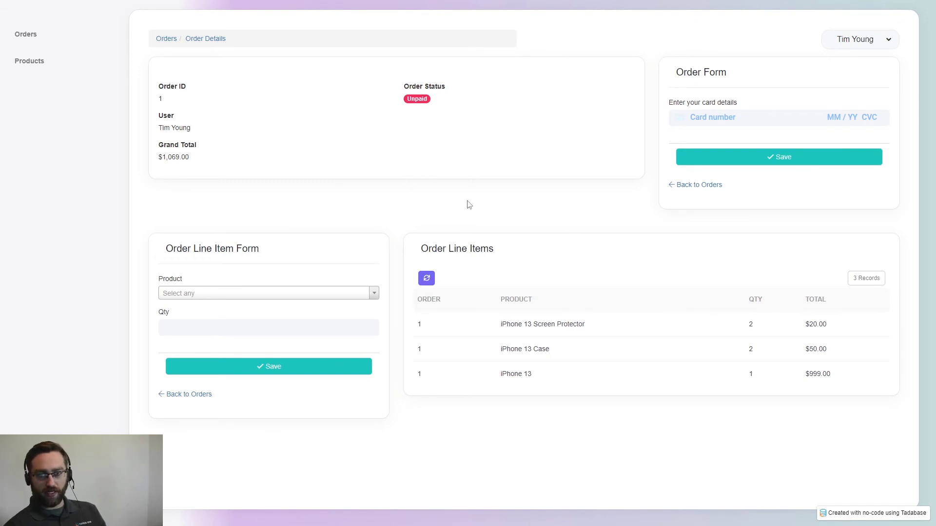
drag(732, 191, 663, 190)
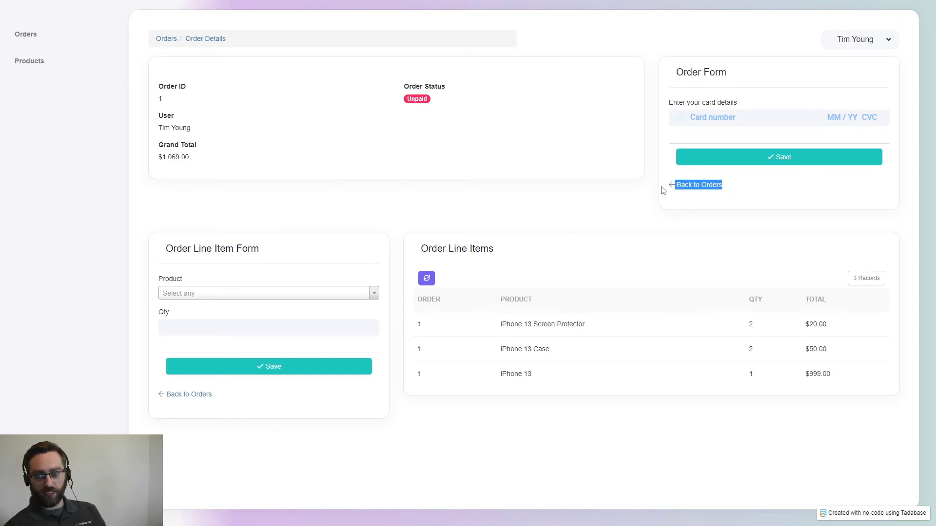
click(745, 194)
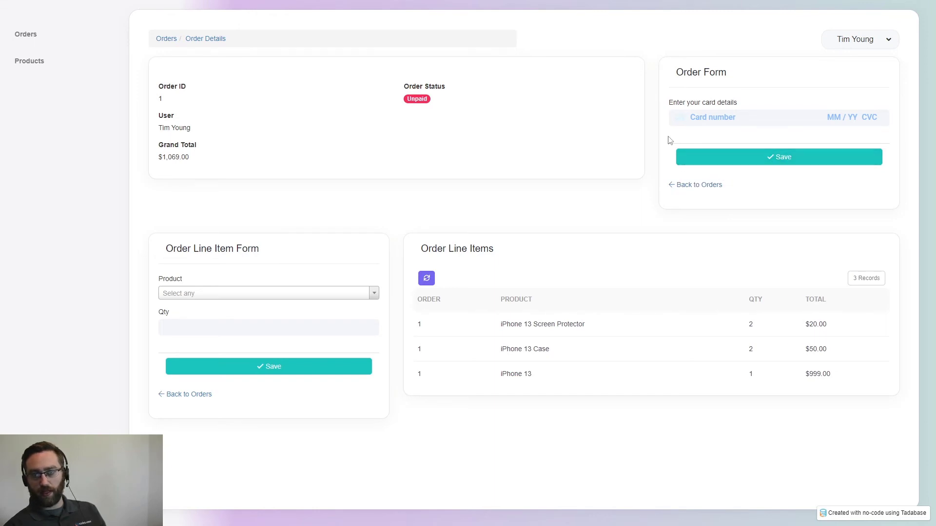
drag(736, 78, 677, 79)
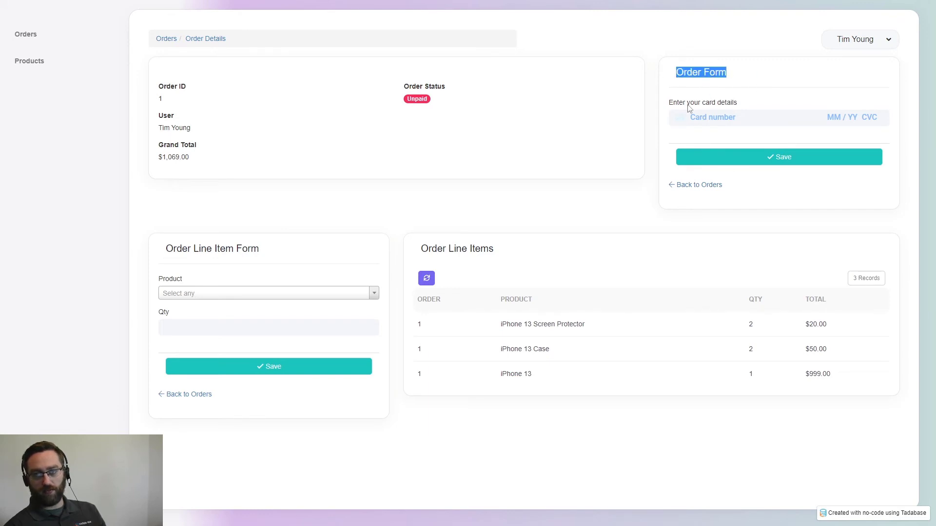
drag(744, 107, 682, 105)
click(756, 74)
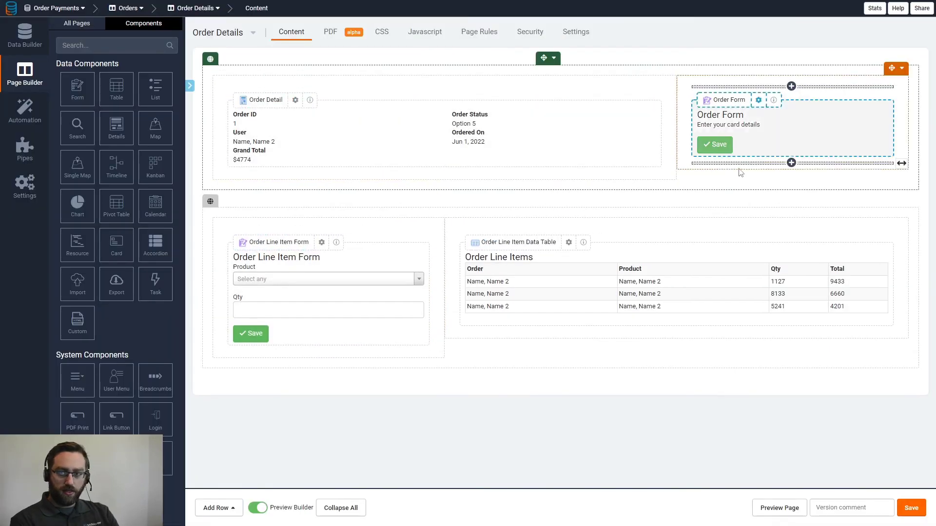
- Hide the Order Form's 'Back to' link and change its submit button text to Order Now
click(801, 127)
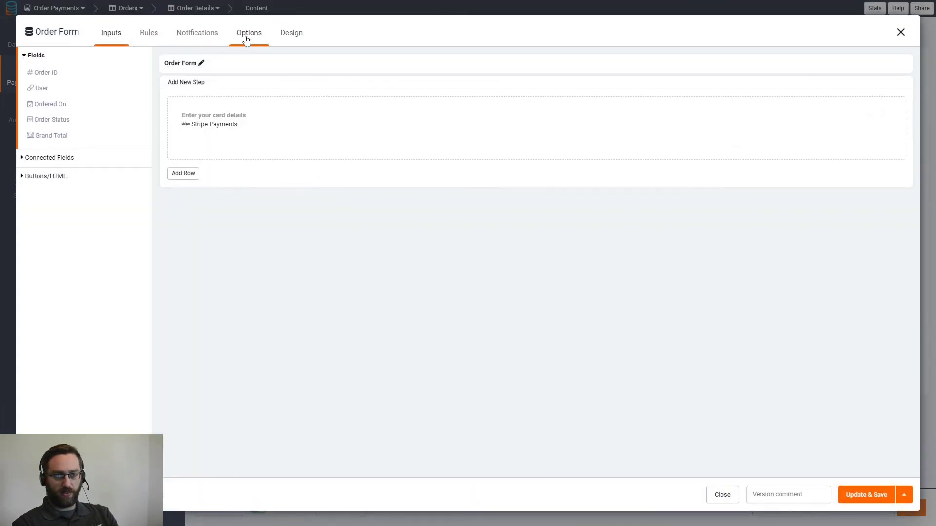
click(248, 35)
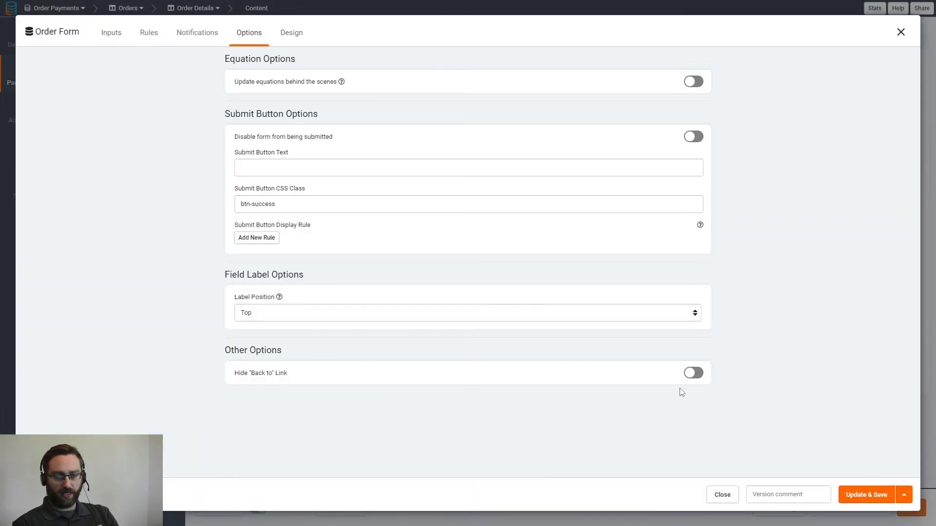
click(693, 374)
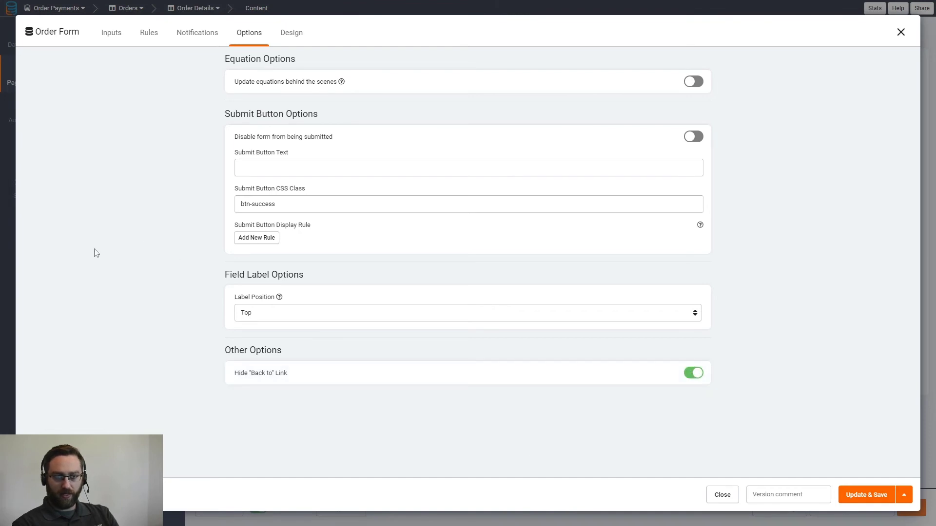
click(290, 170)
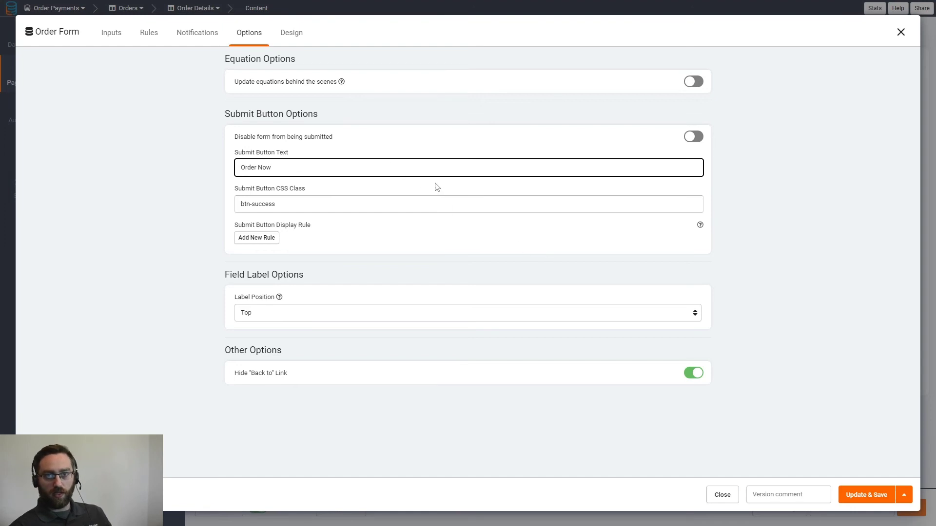
click(148, 34)
- Rename the Order Form to Checkout and bring up the Stripe Payments field's settings
click(110, 33)
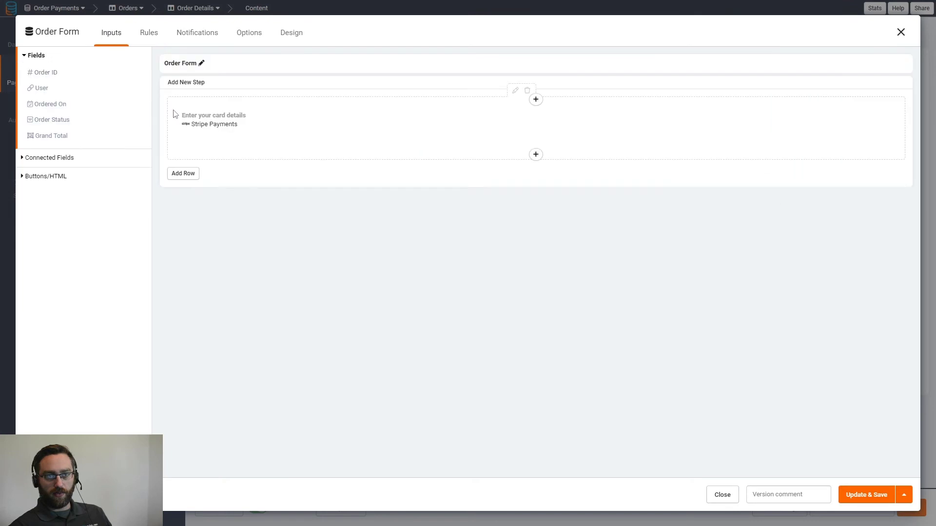
click(202, 64)
drag(199, 63, 166, 65)
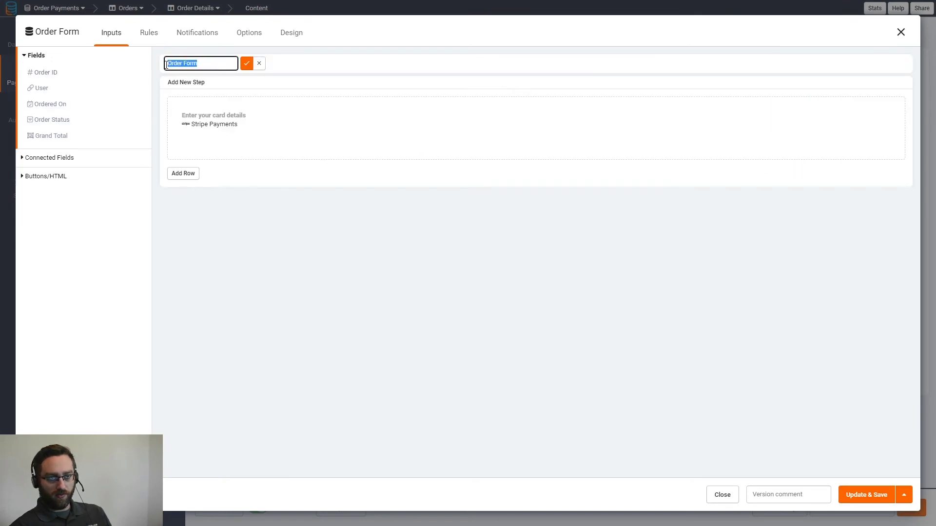
text(Checkout)
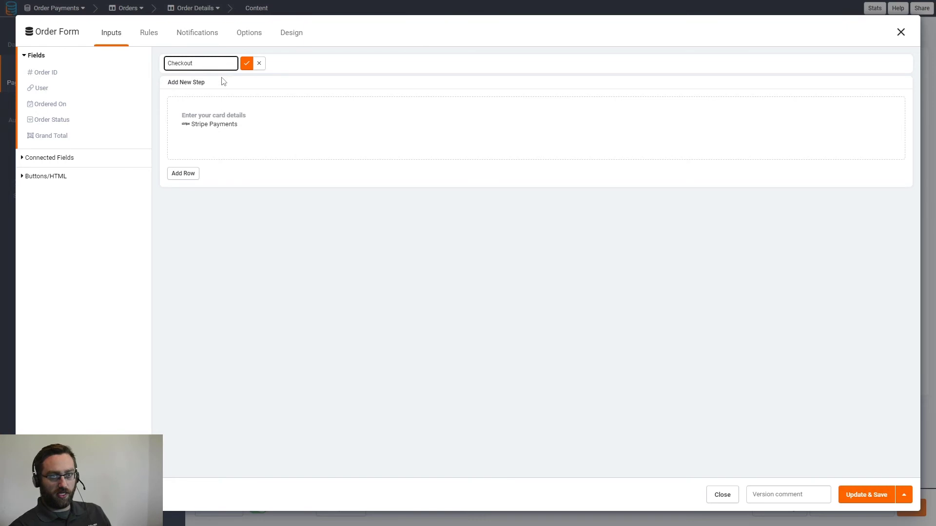
click(247, 63)
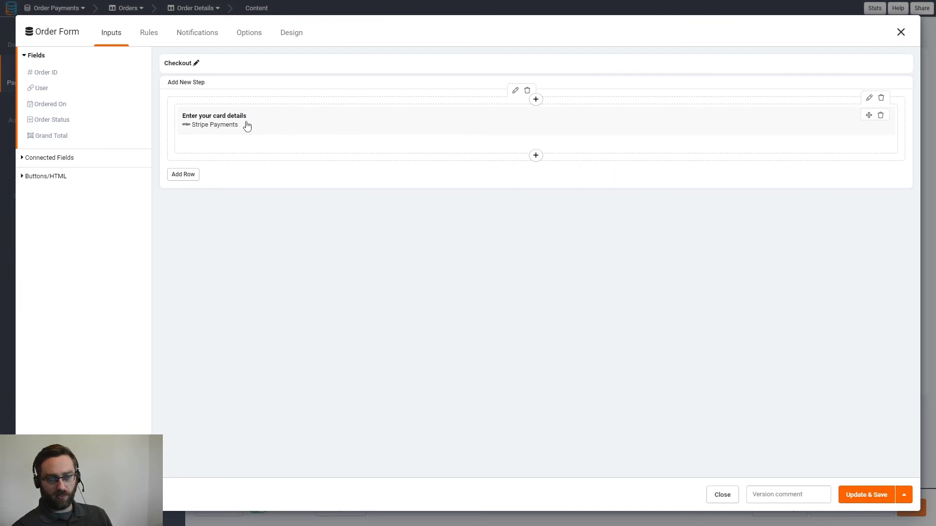
click(231, 122)
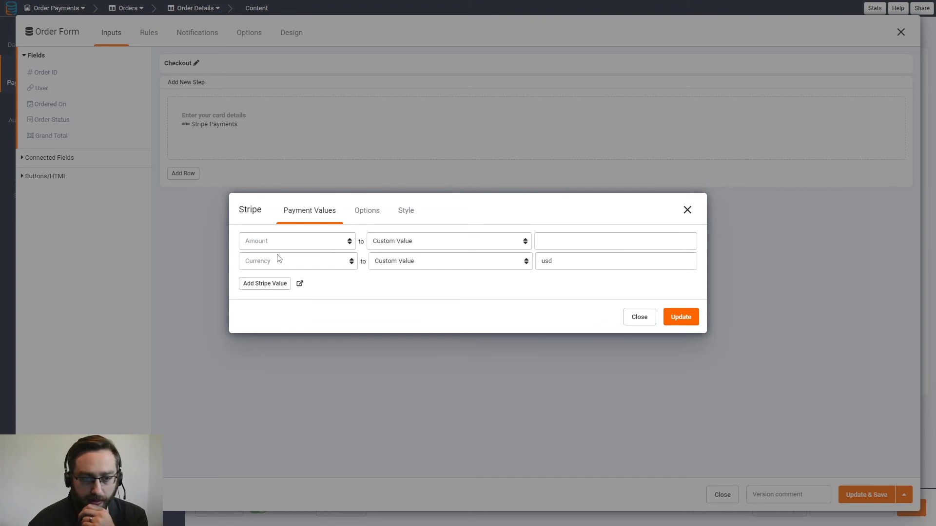
- Map the Stripe Amount to the order's Grand Total record value, currency usd, and apply it
drag(560, 264, 542, 263)
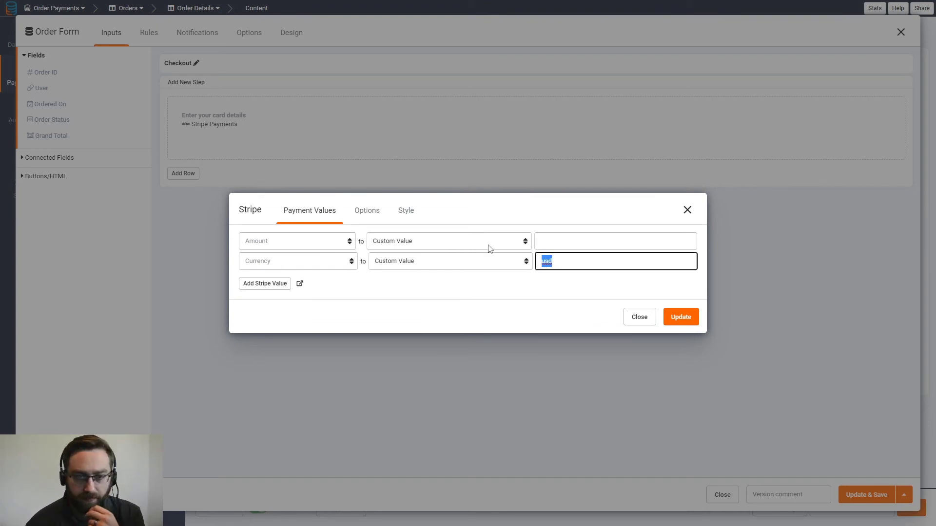
click(310, 241)
click(394, 242)
click(392, 279)
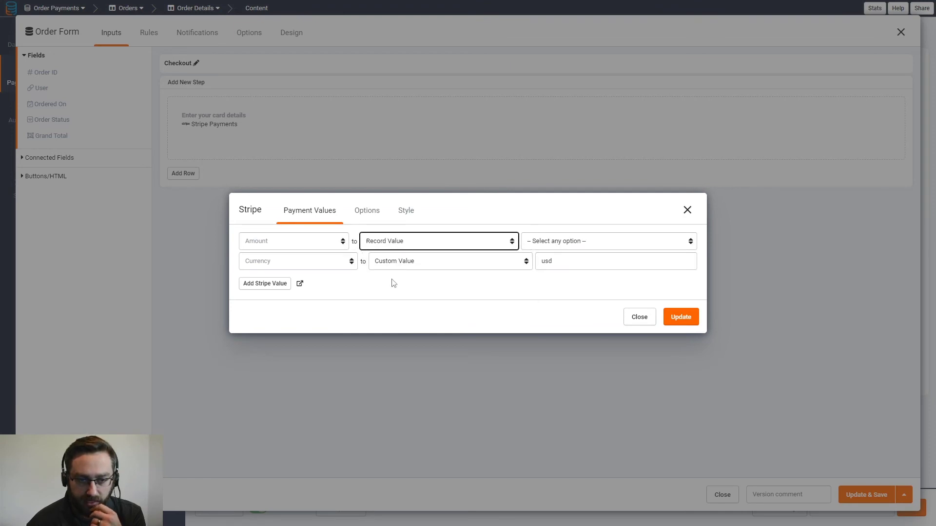
click(537, 245)
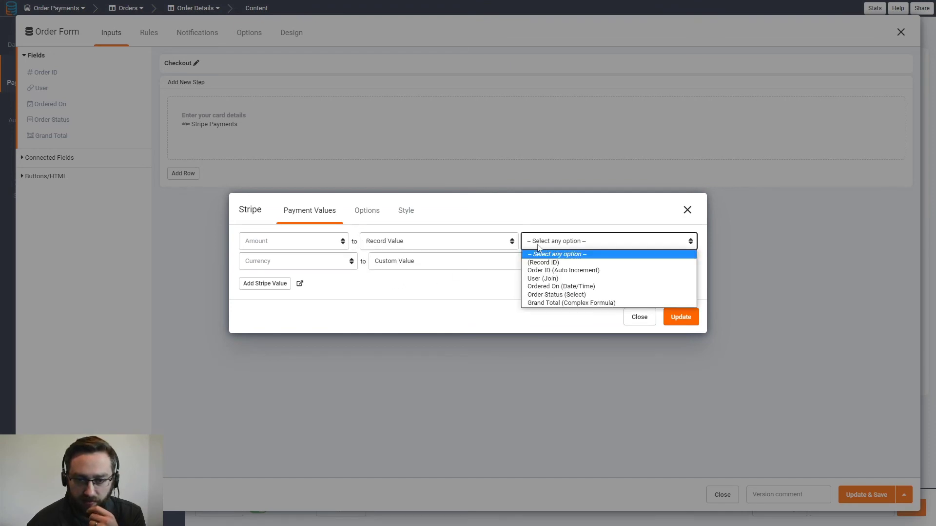
click(542, 304)
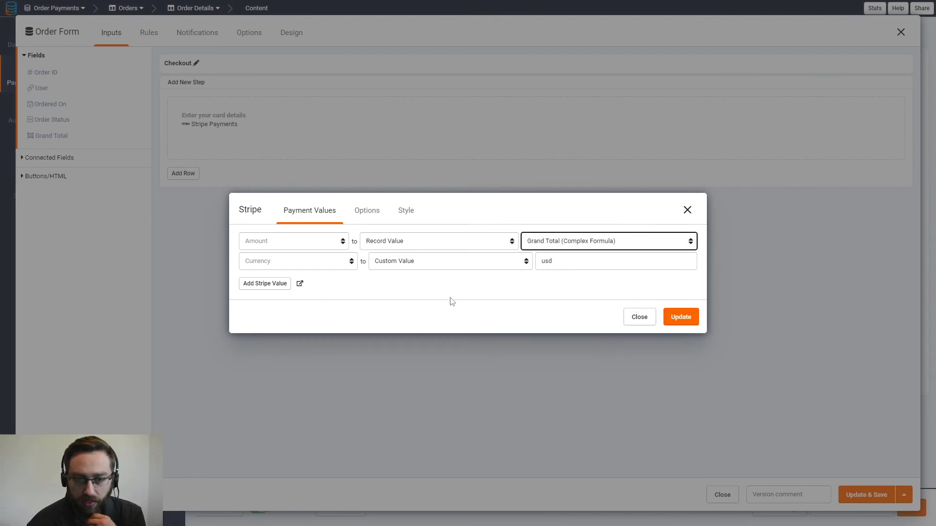
click(369, 212)
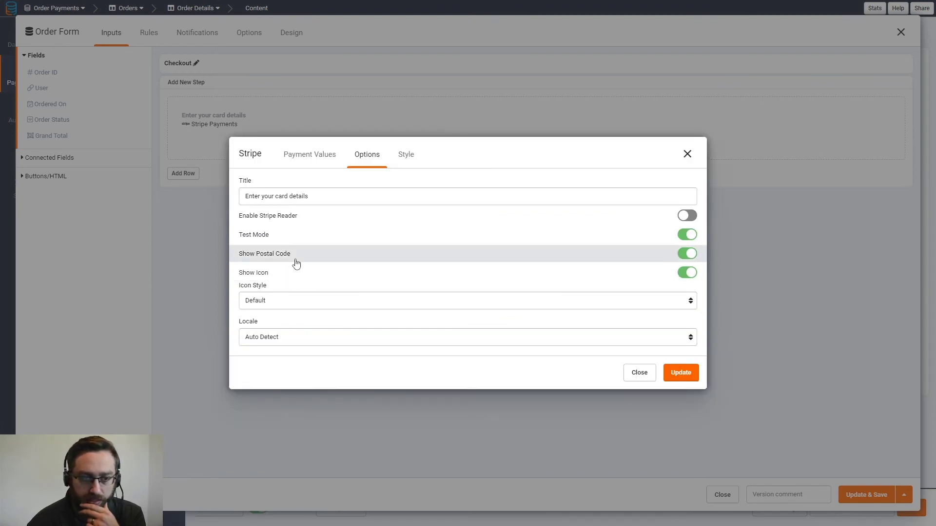
click(406, 154)
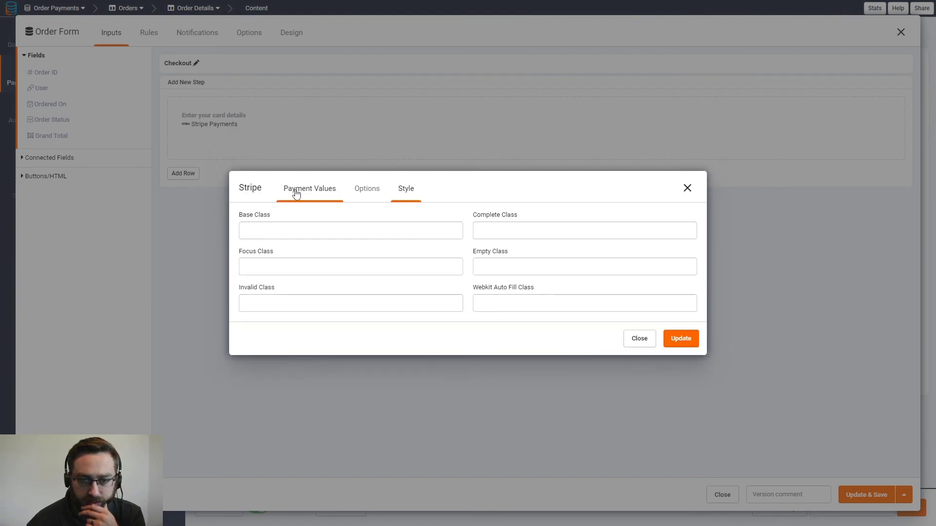
click(296, 193)
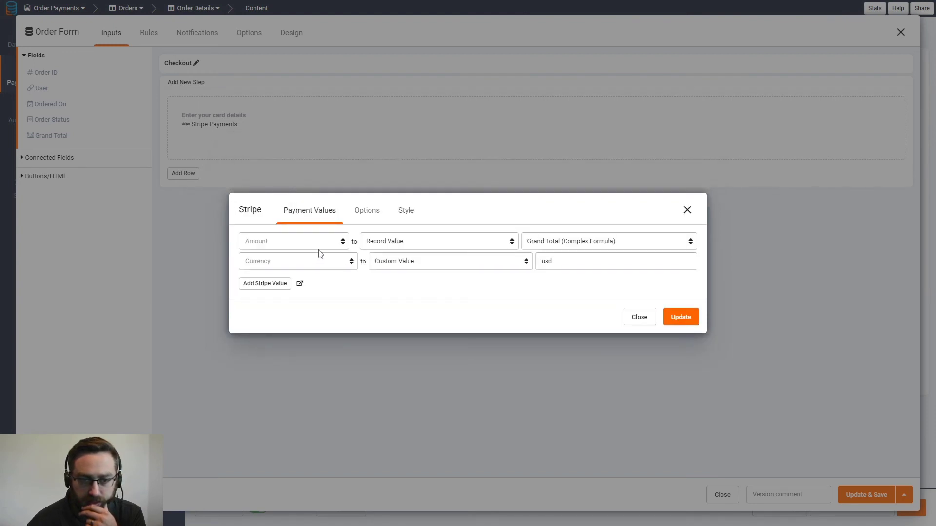
click(677, 319)
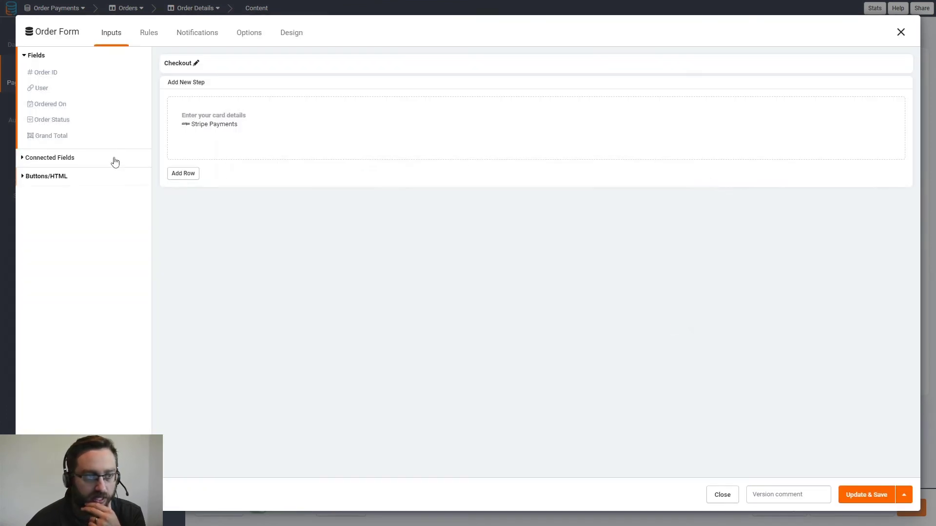
- Add a new record rule in the form's Record Rules, removing its unwanted condition
click(149, 34)
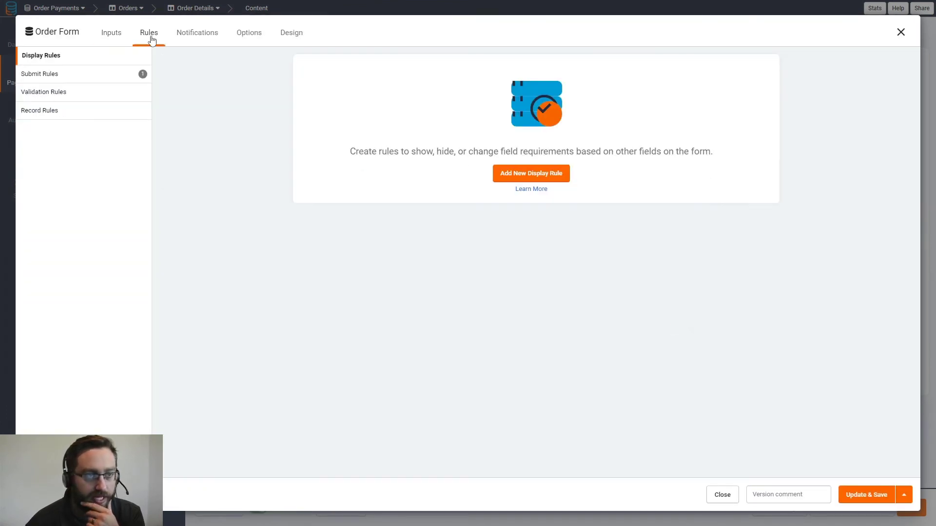
click(45, 112)
click(525, 180)
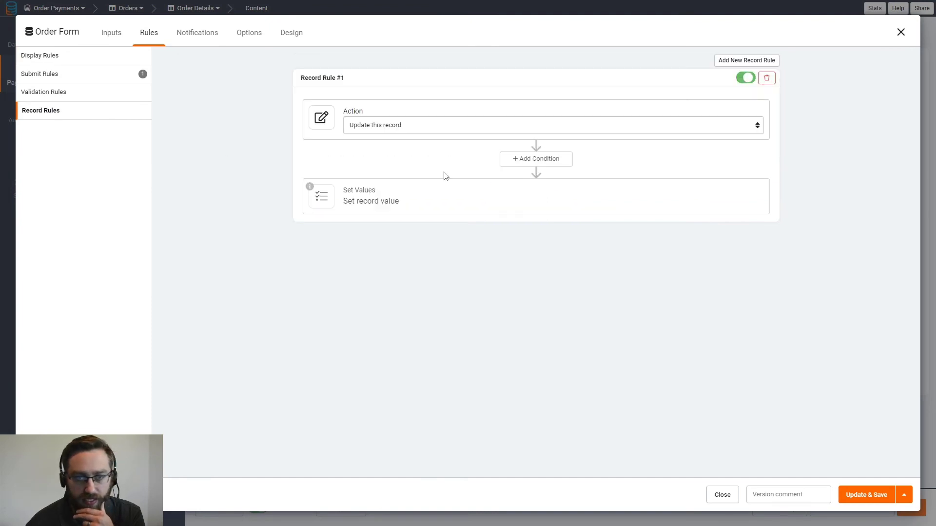
click(523, 166)
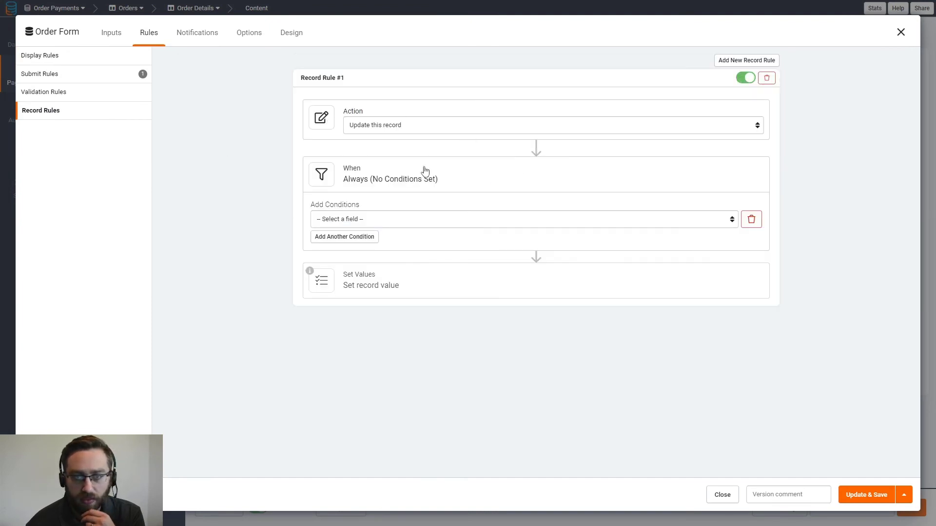
click(364, 220)
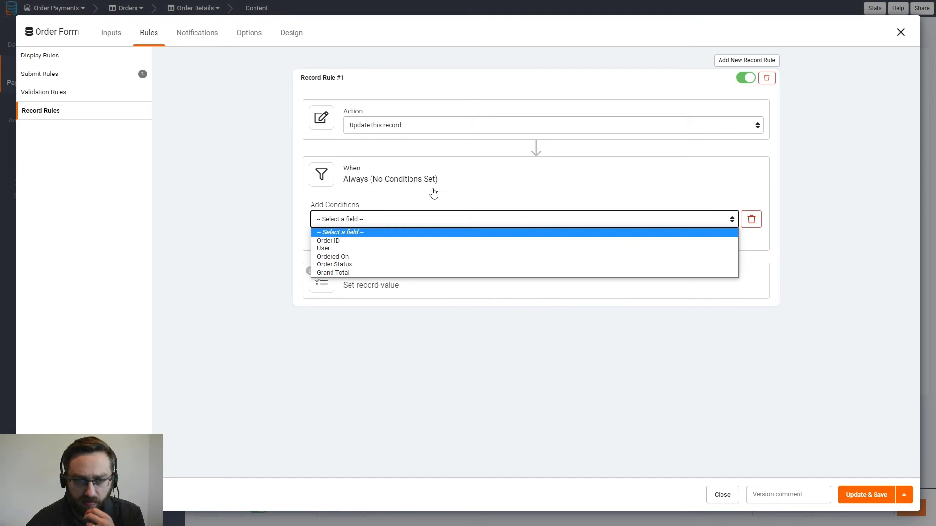
click(751, 220)
click(393, 198)
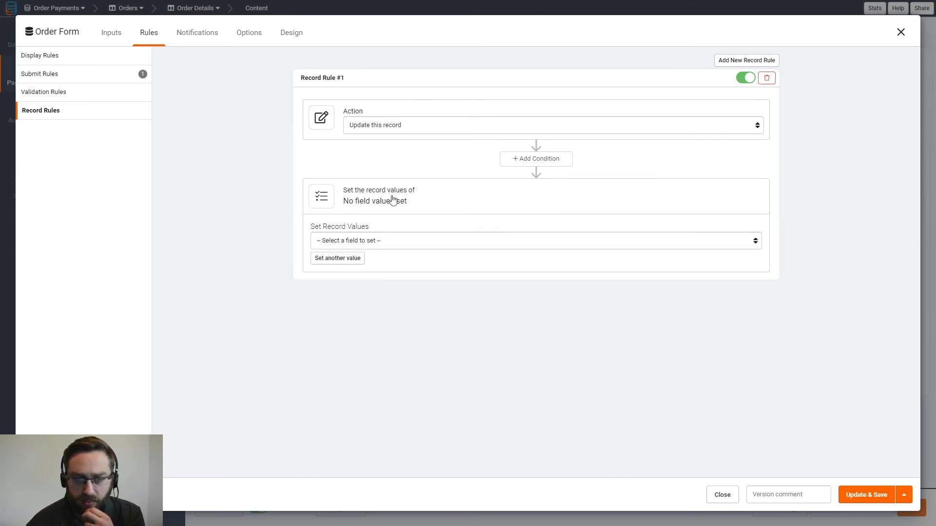
click(342, 242)
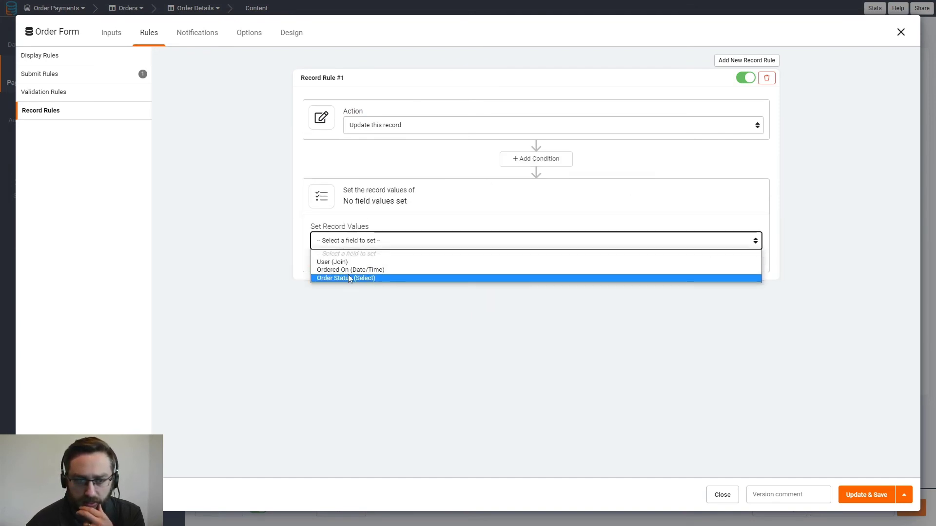
click(535, 404)
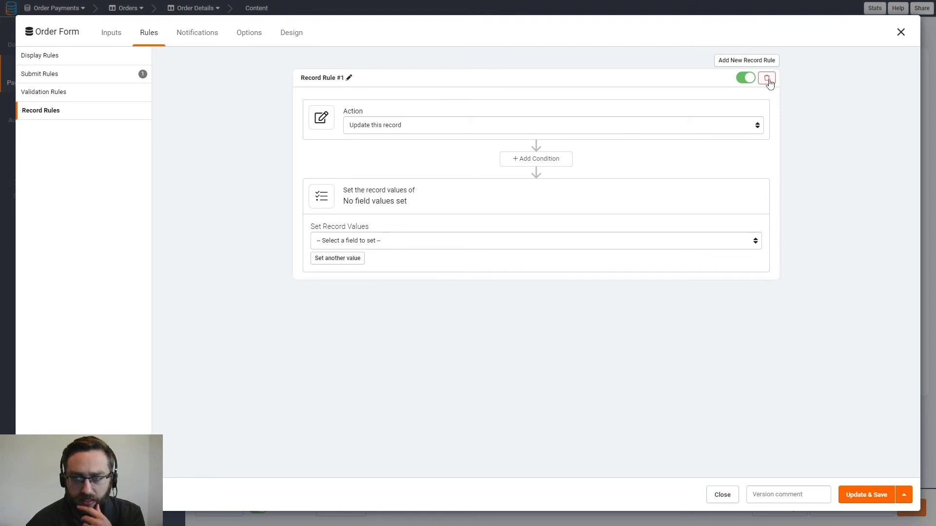
- Try setting Order Status from a Stripe Payments Value, then delete that rule
click(355, 247)
click(361, 269)
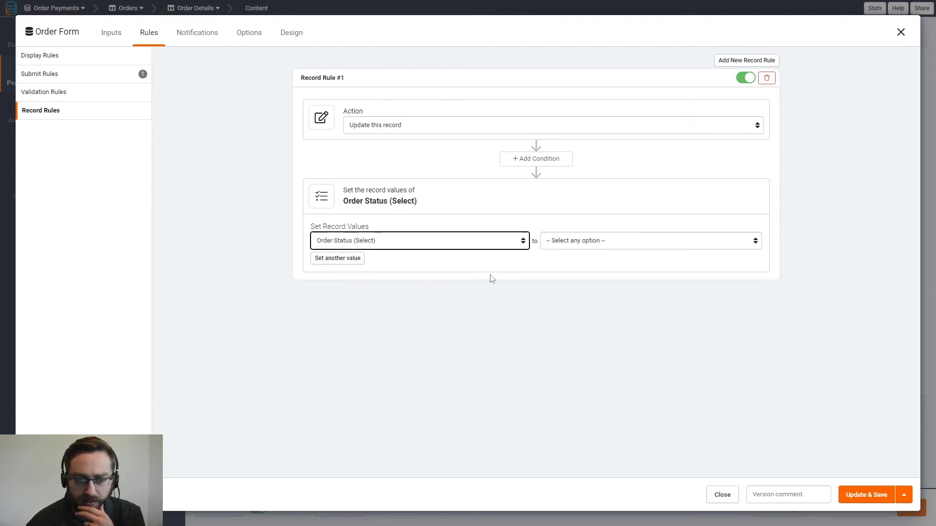
click(553, 241)
click(553, 243)
click(553, 242)
click(569, 303)
click(653, 244)
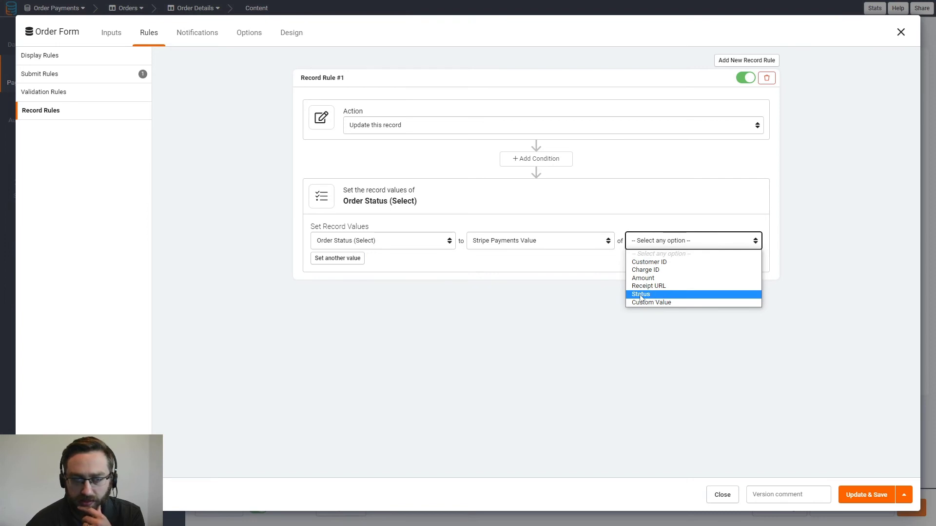
click(472, 293)
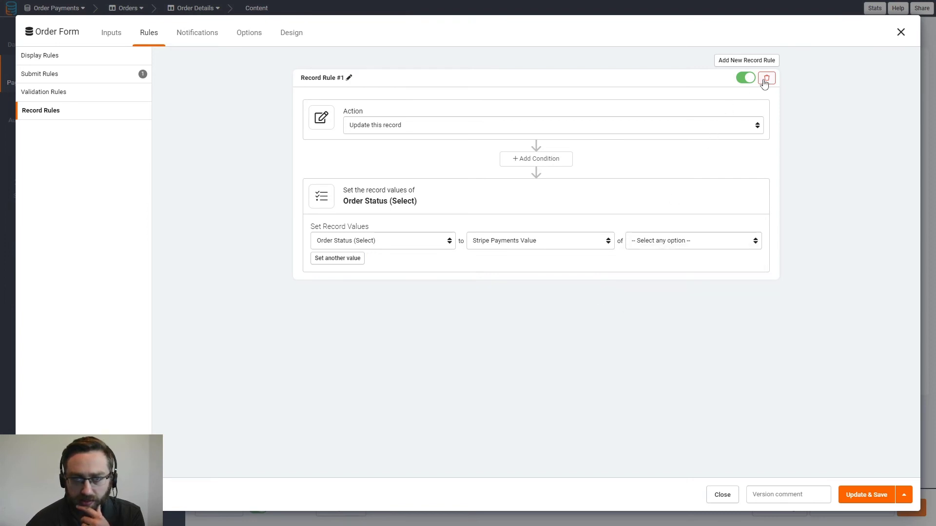
click(764, 81)
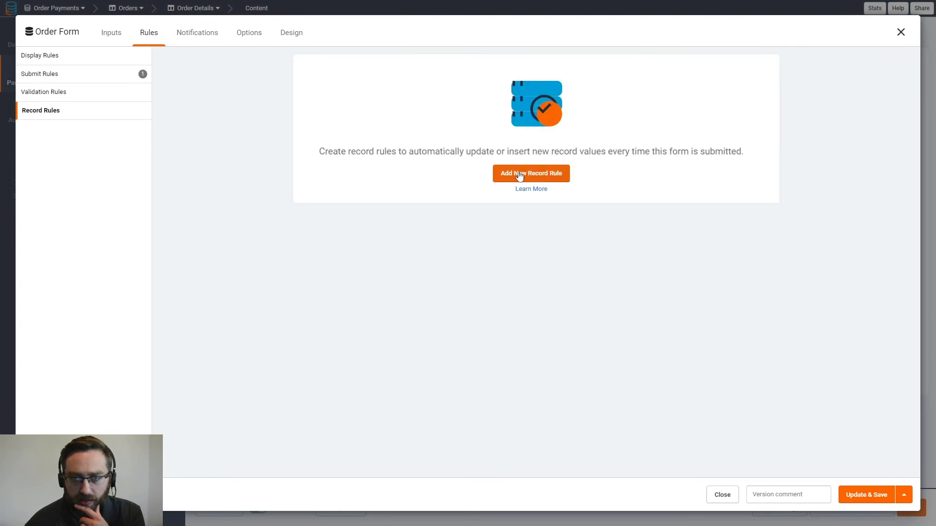
- Add a fresh record rule setting Order Status to the custom value Paid and save
click(518, 176)
click(368, 201)
click(346, 241)
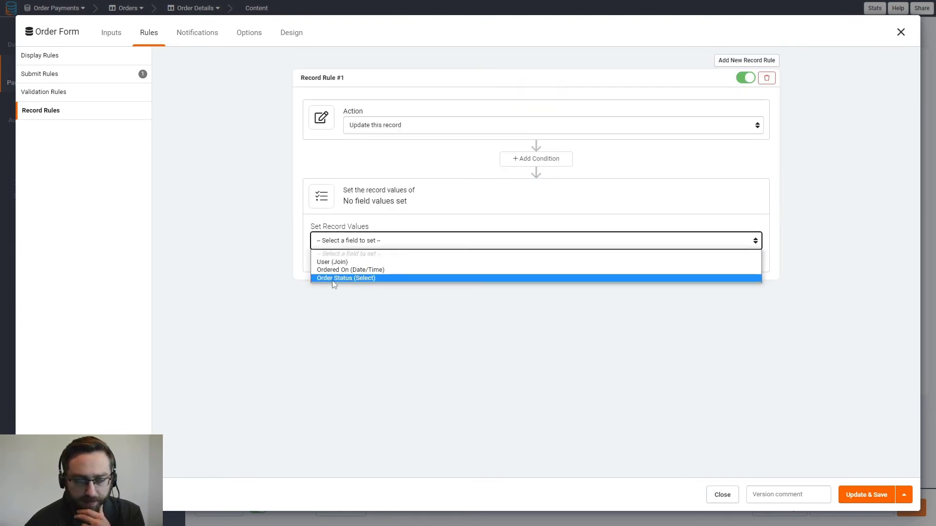
click(316, 278)
click(603, 249)
click(566, 267)
click(674, 242)
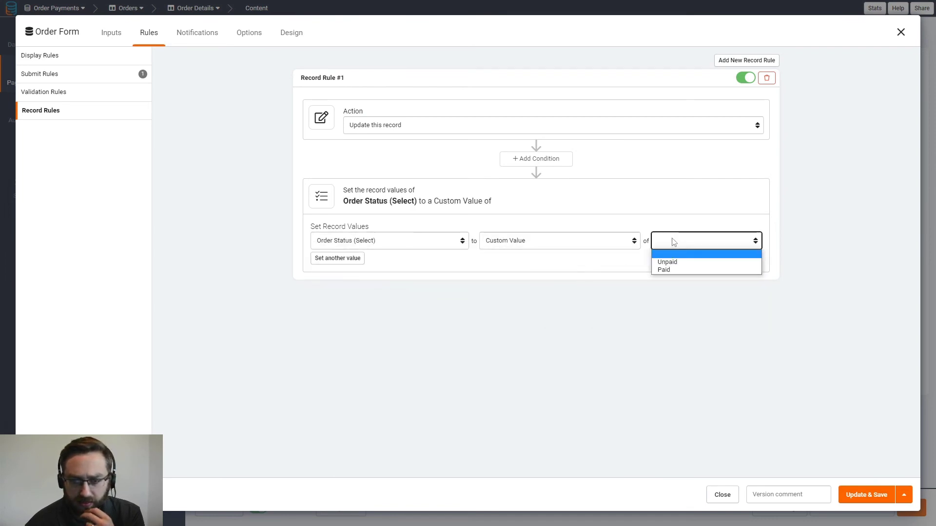
click(674, 271)
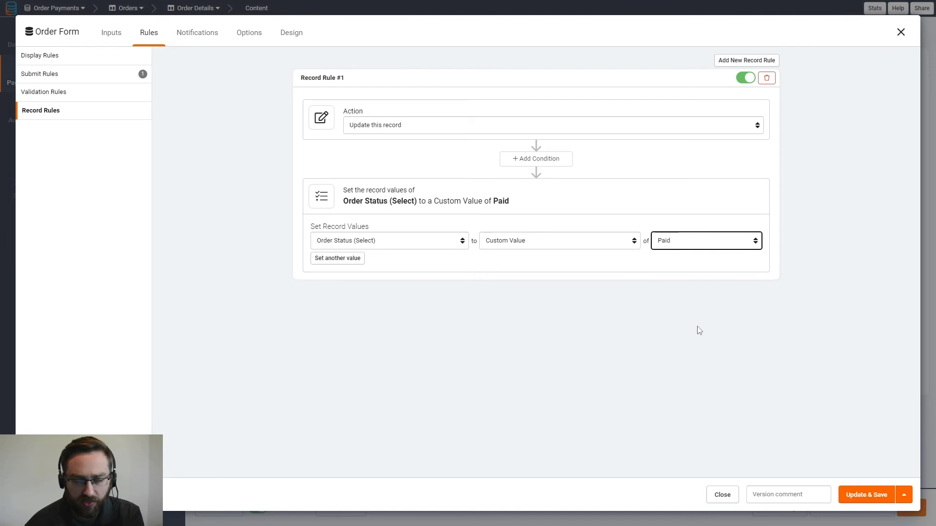
click(855, 496)
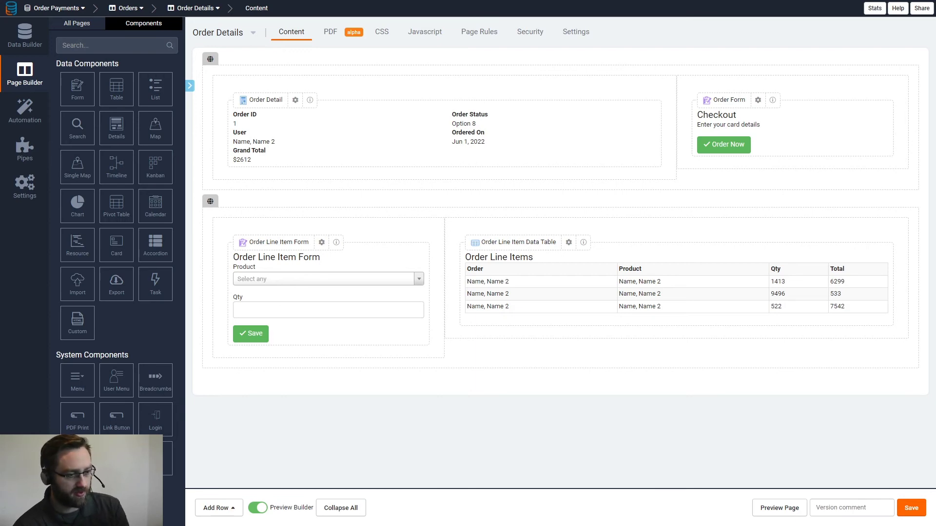
- In Stripe's Testing docs, review the Visa test card's number and CVC requirement
key(ctrl+Tab)
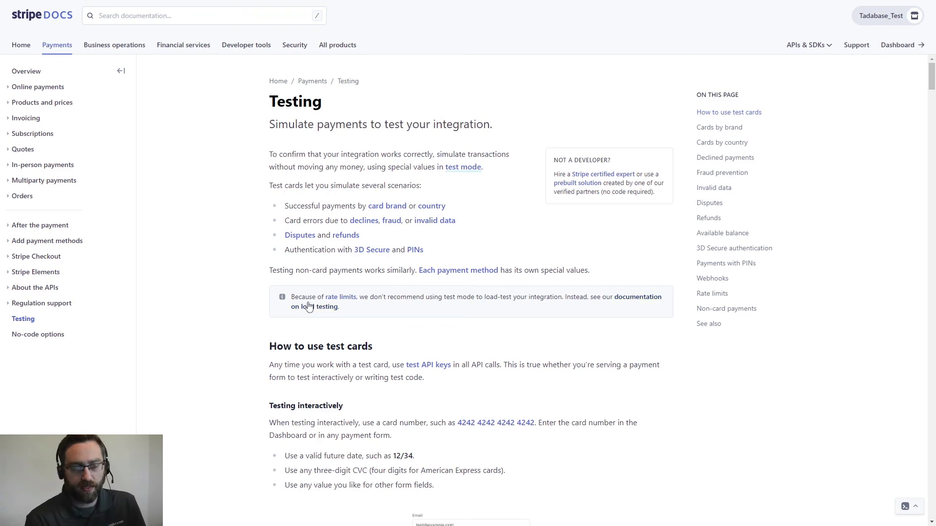
scroll(311, 359, down, 4)
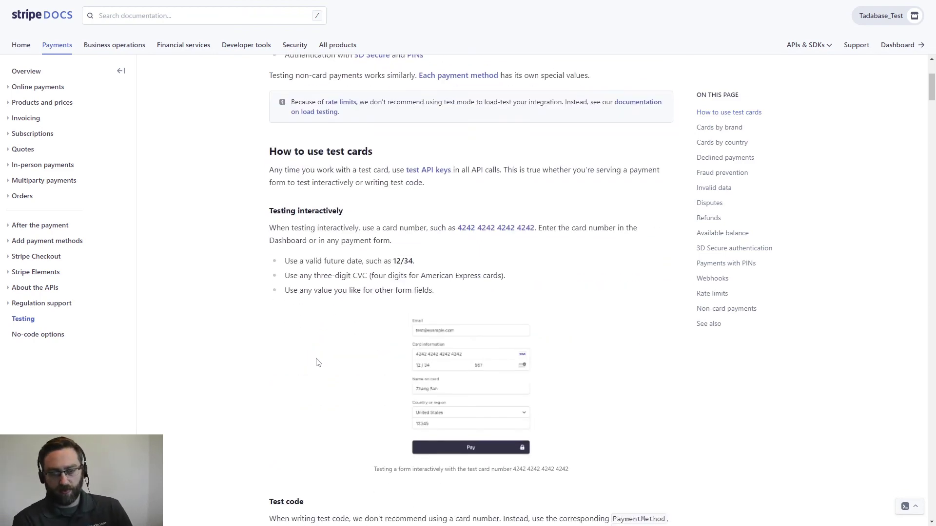
scroll(316, 361, down, 6)
scroll(290, 251, down, 7)
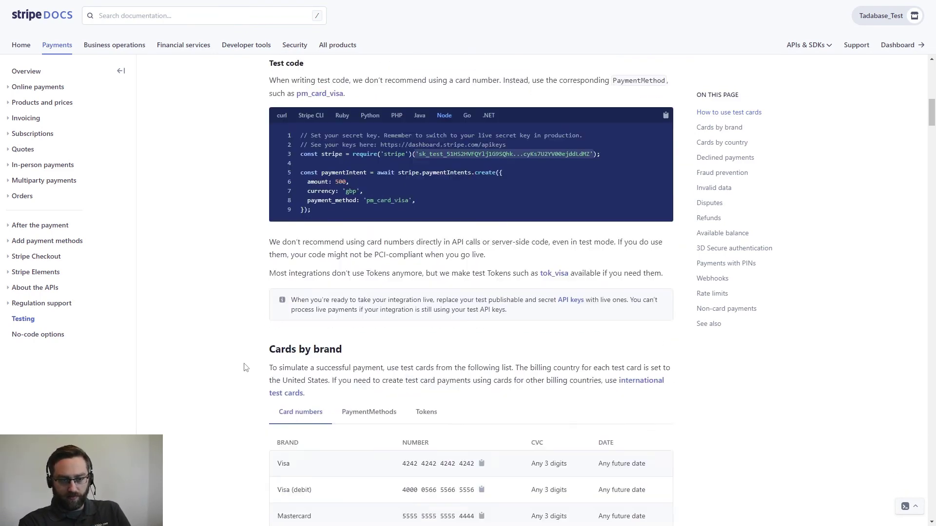
drag(399, 272, 492, 276)
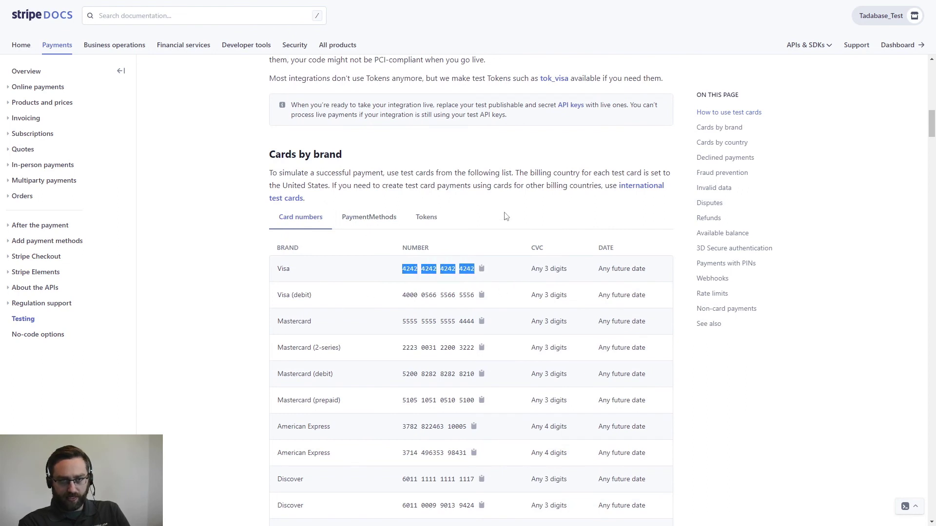
click(296, 276)
drag(294, 276, 275, 276)
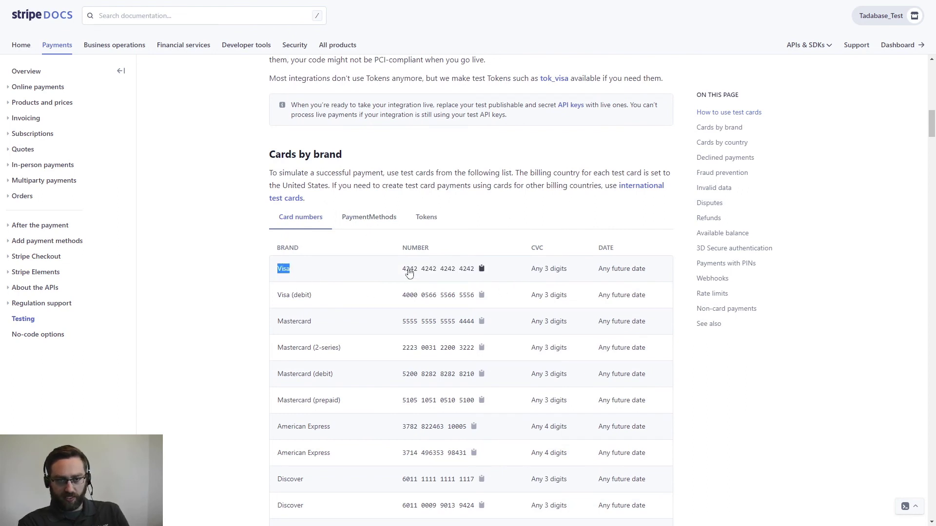
drag(531, 270, 600, 272)
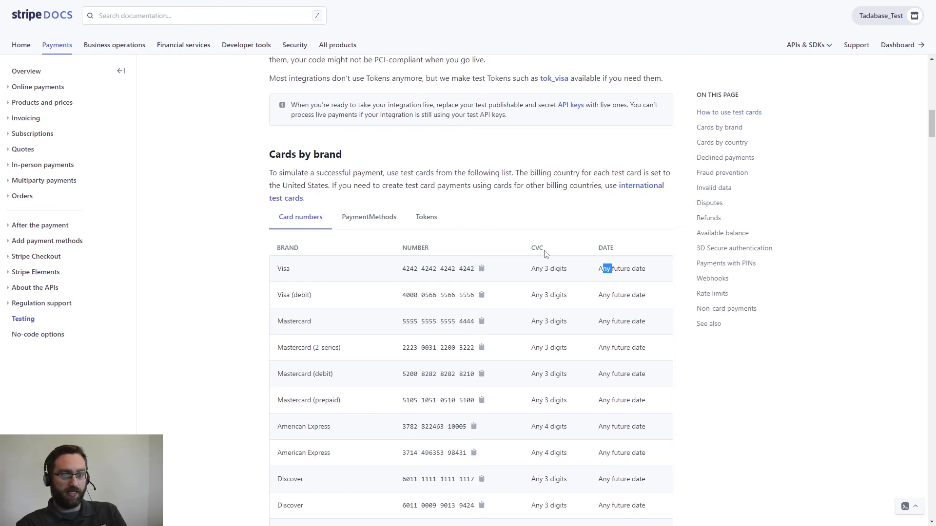
scroll(358, 343, down, 4)
scroll(354, 265, up, 4)
drag(295, 280, 278, 277)
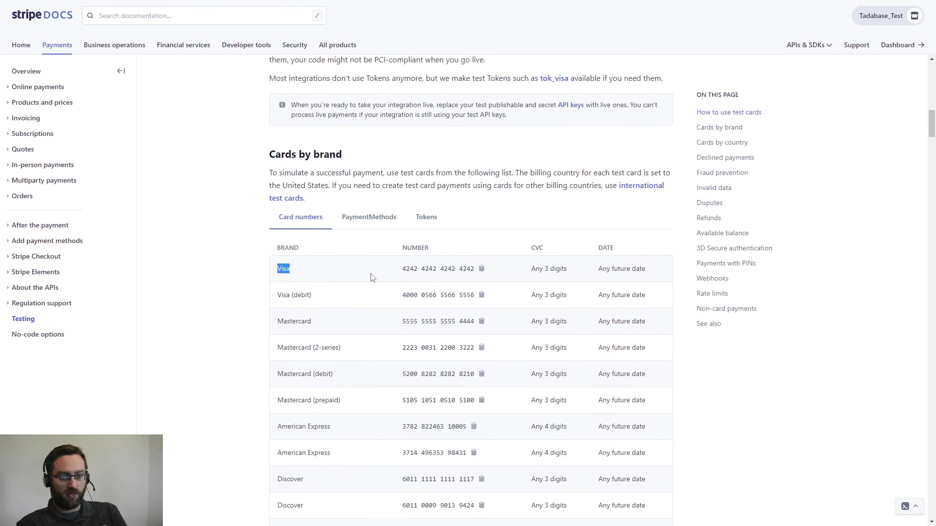
drag(403, 274, 490, 276)
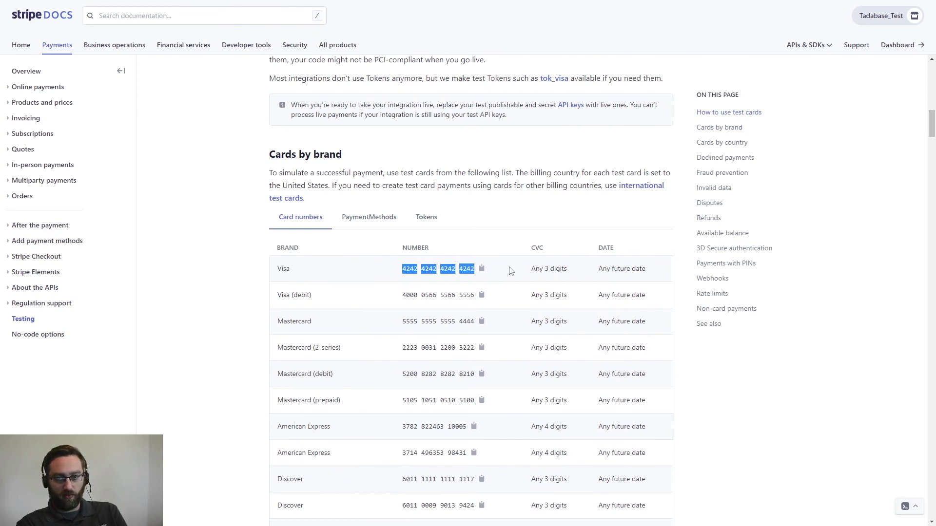
scroll(351, 369, down, 11)
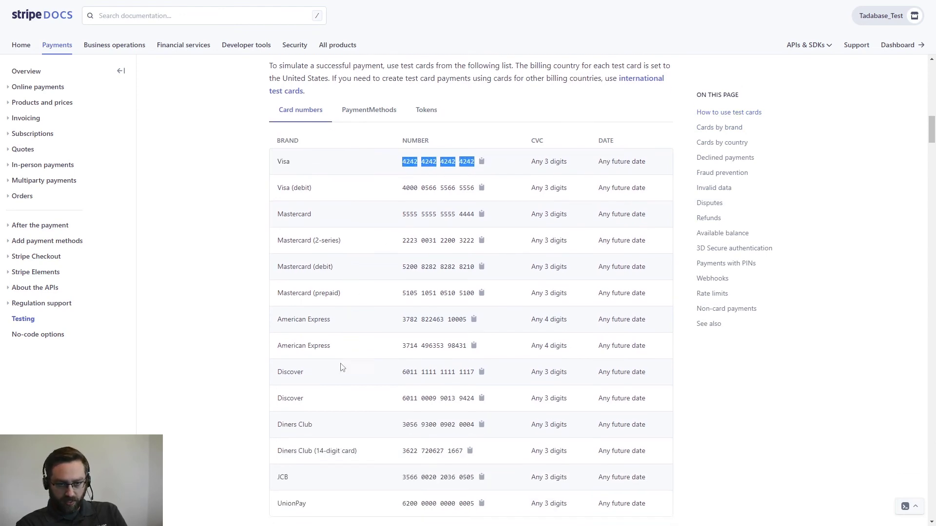
scroll(335, 363, down, 7)
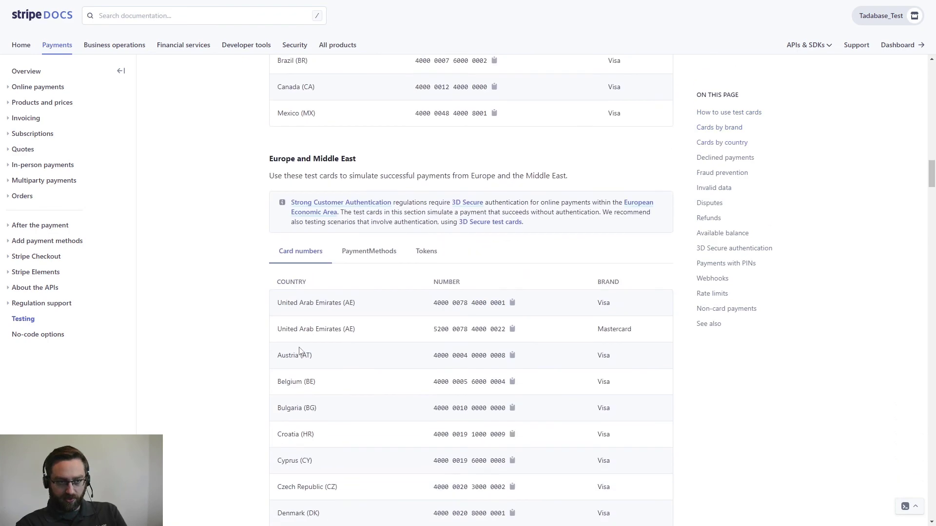
- Jump to Declined payments and copy the Generic decline test card number
click(725, 157)
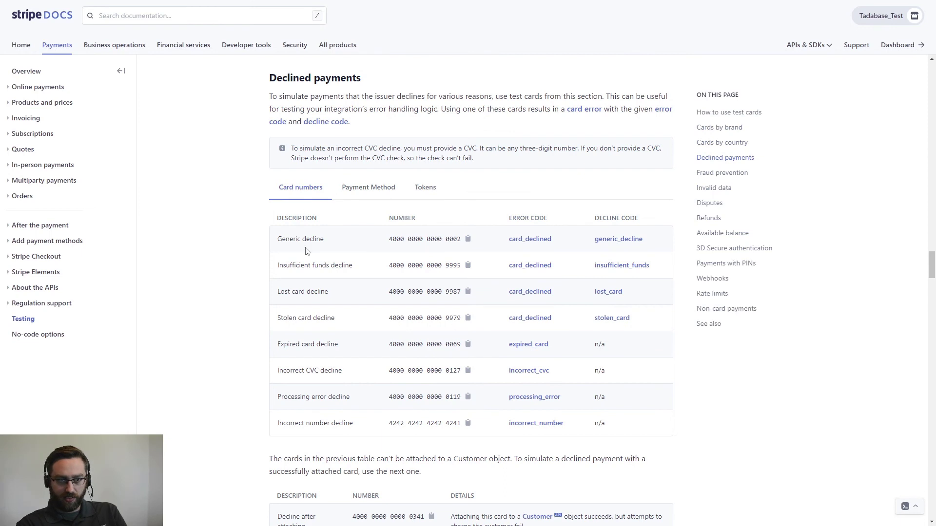
drag(328, 246, 274, 244)
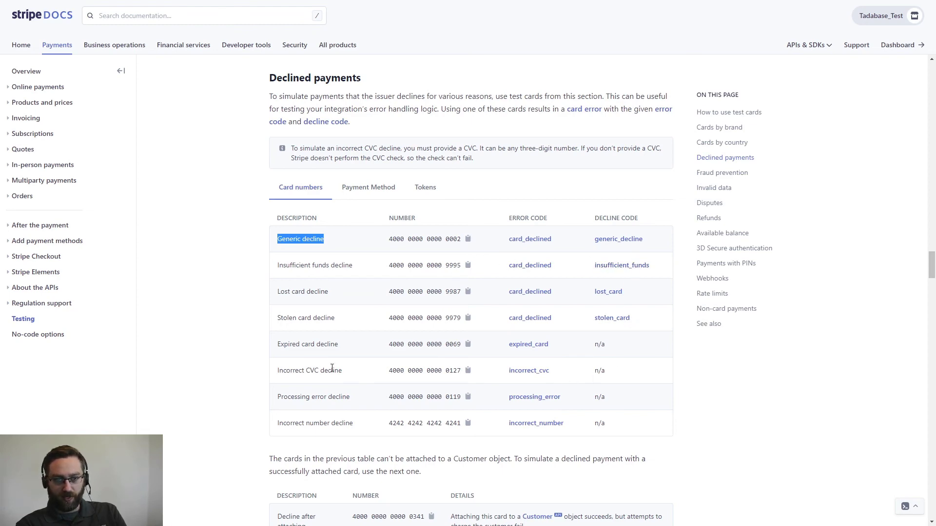
scroll(330, 369, down, 15)
scroll(336, 365, down, 4)
scroll(336, 364, up, 15)
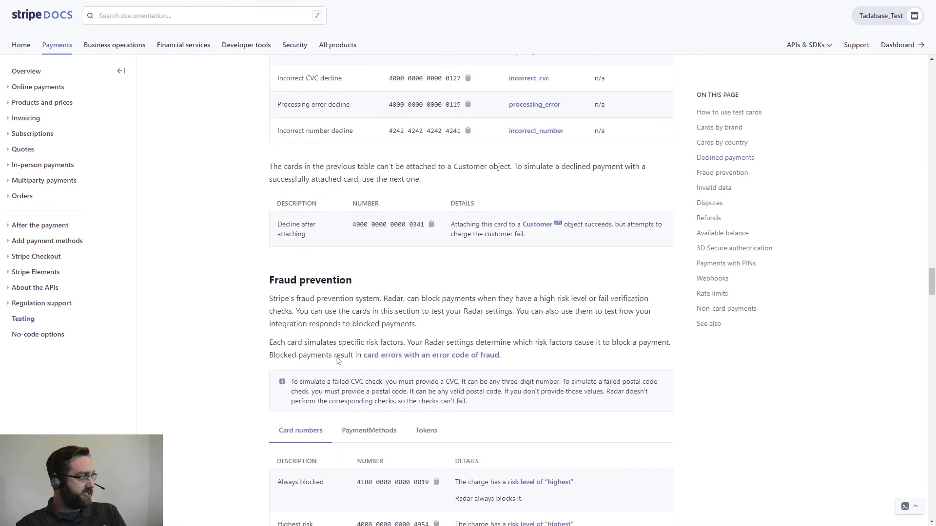
scroll(337, 361, up, 6)
scroll(336, 360, down, 1)
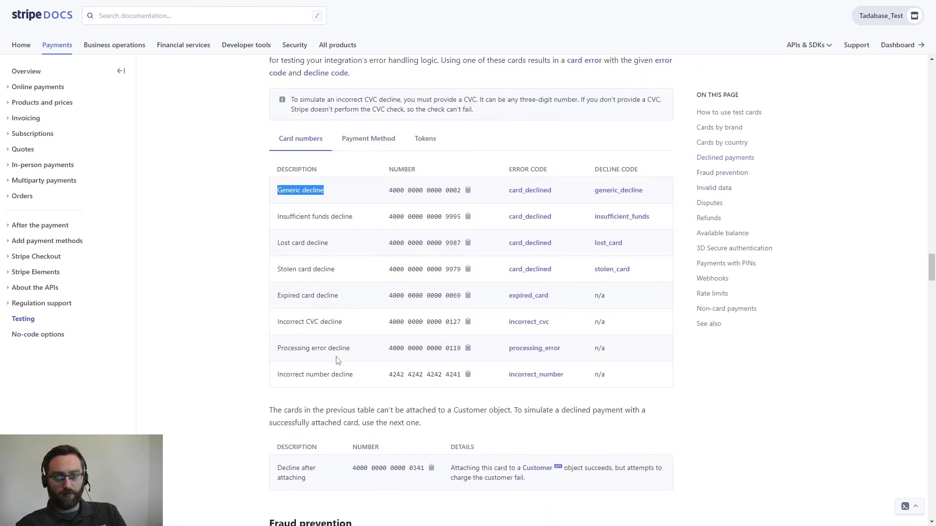
scroll(336, 364, up, 1)
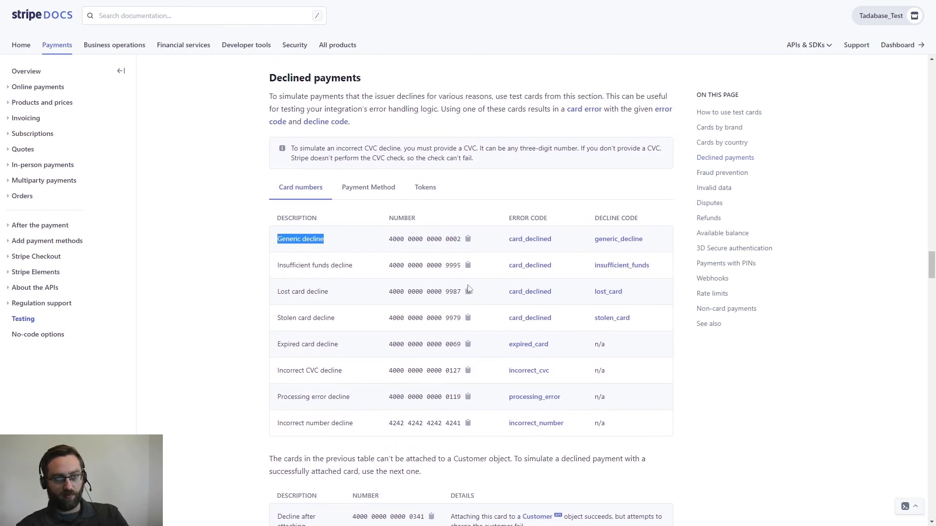
click(467, 239)
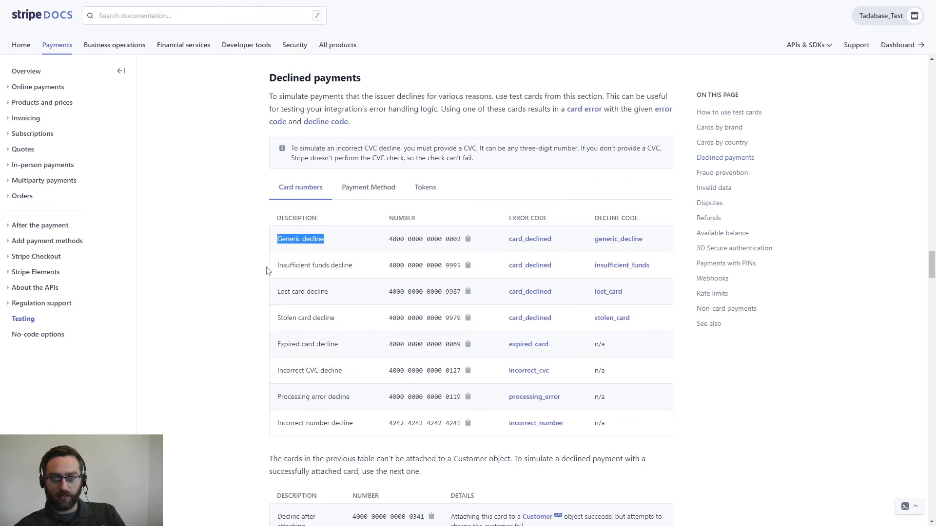
key(alt+Tab)
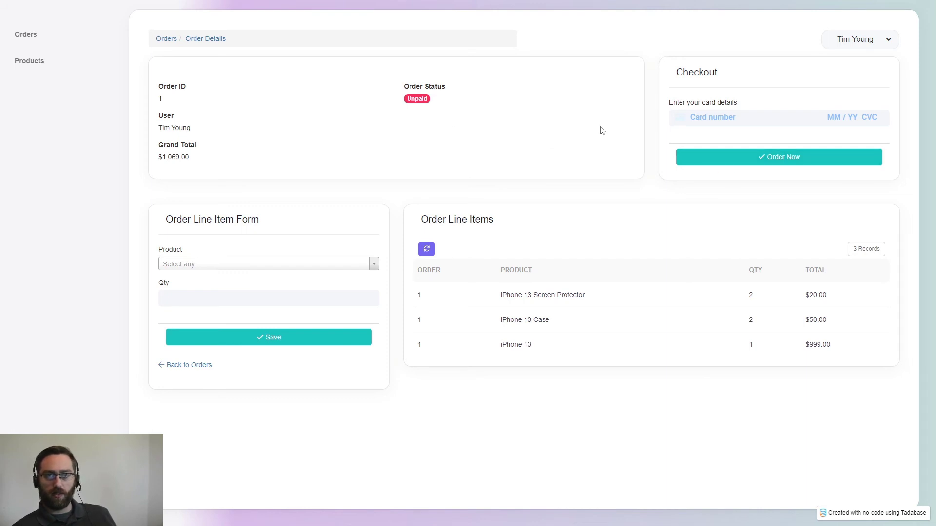
click(700, 117)
key(ctrl+v)
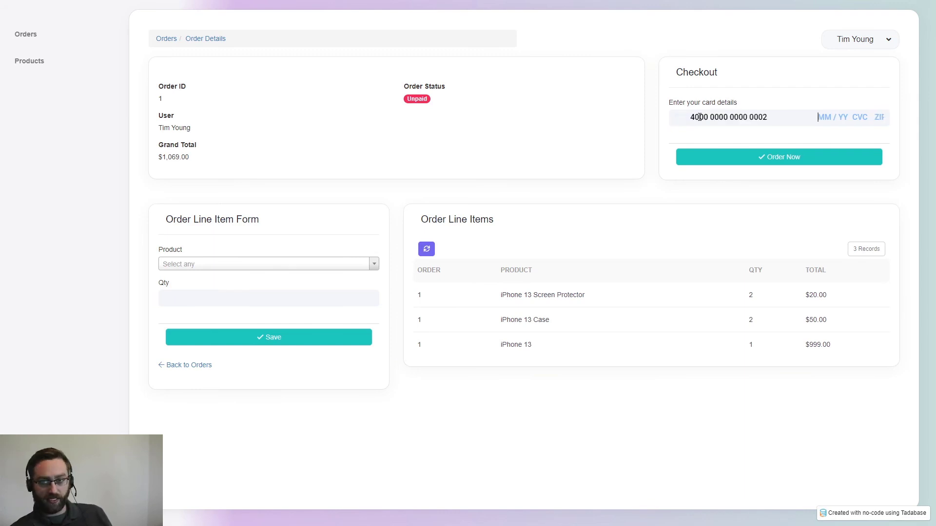
click(758, 104)
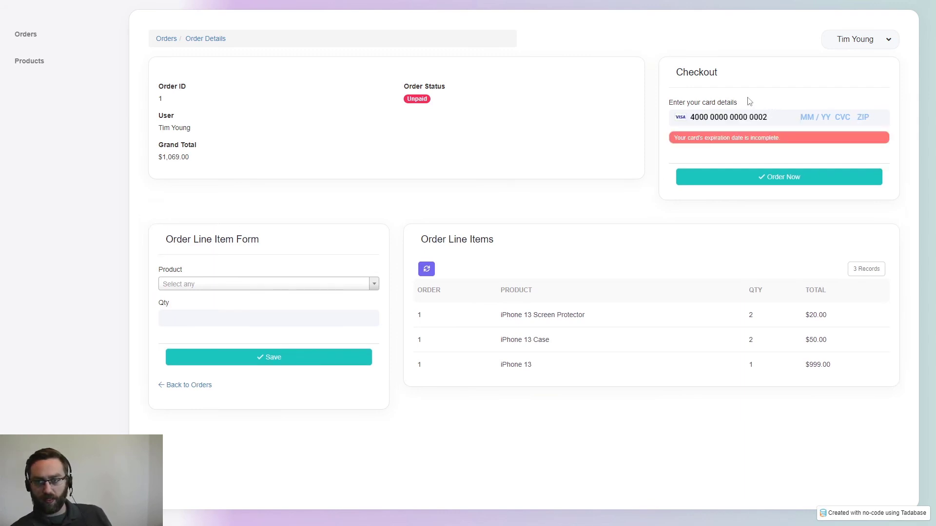
click(804, 117)
text(05 / 25)
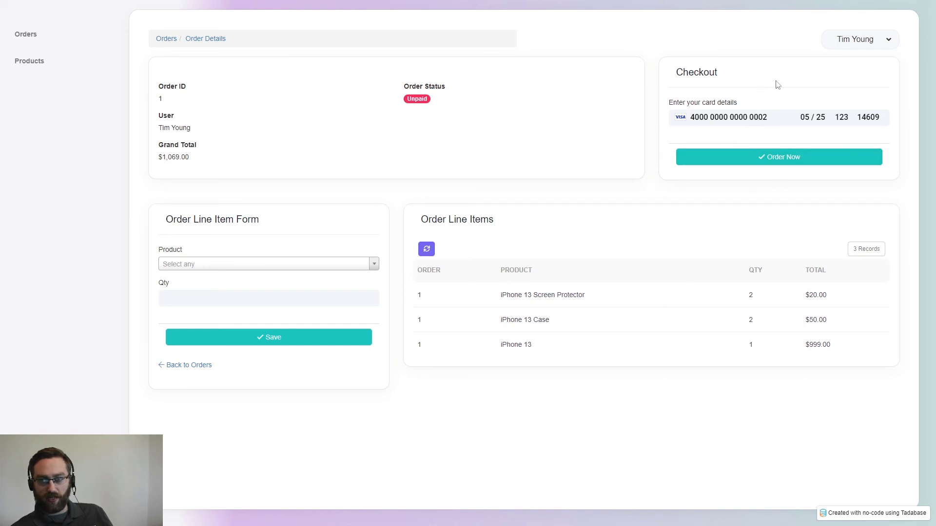
click(699, 157)
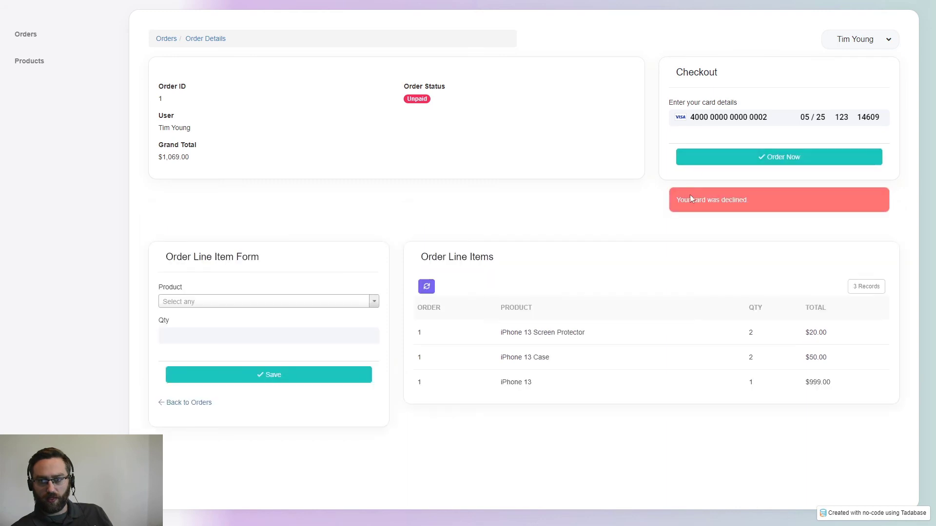
- Verify the 'Your card was declined.' message and that the order stays Unpaid
drag(758, 202, 673, 203)
click(672, 160)
drag(432, 101, 387, 97)
click(433, 98)
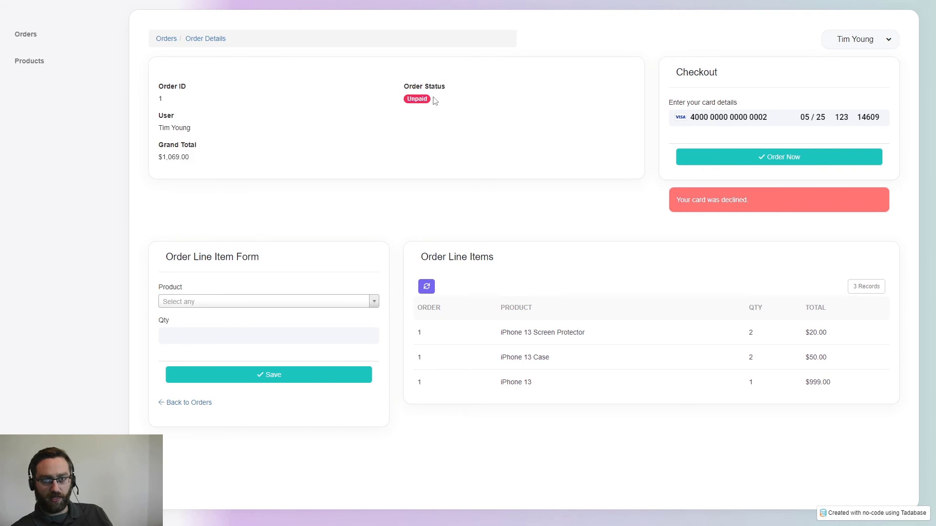
drag(767, 117, 687, 118)
text(4242 4)
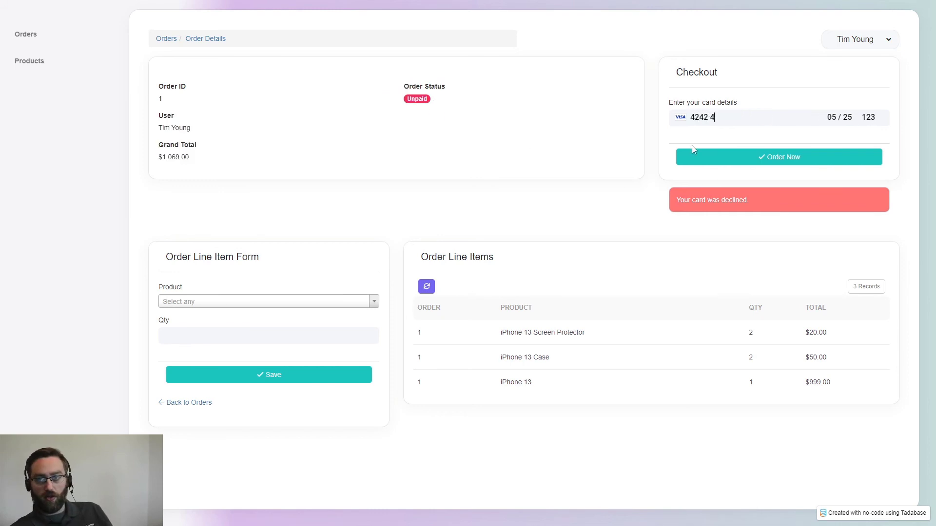
text(242 4242 4242)
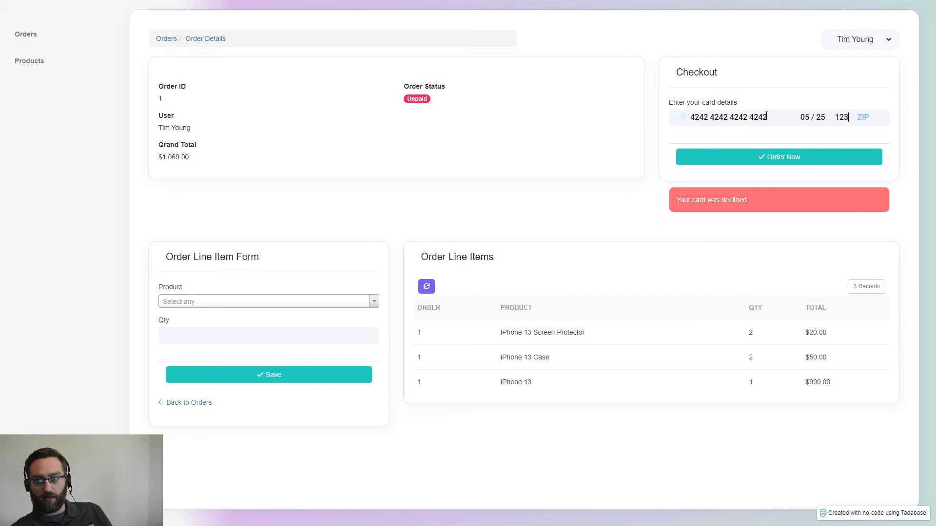
drag(826, 117, 798, 119)
key(BackSpace)
key(BackSpace)
key(BackSpace)
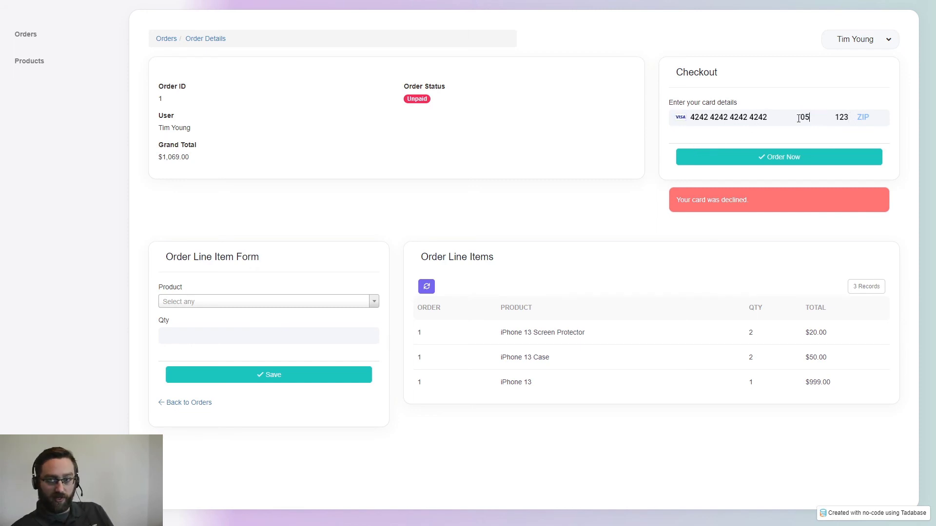
text(0525)
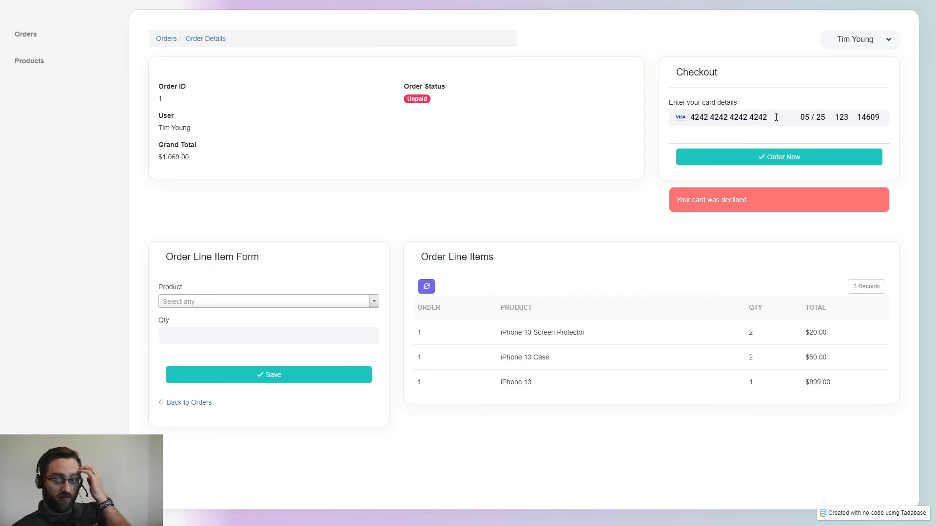
click(703, 162)
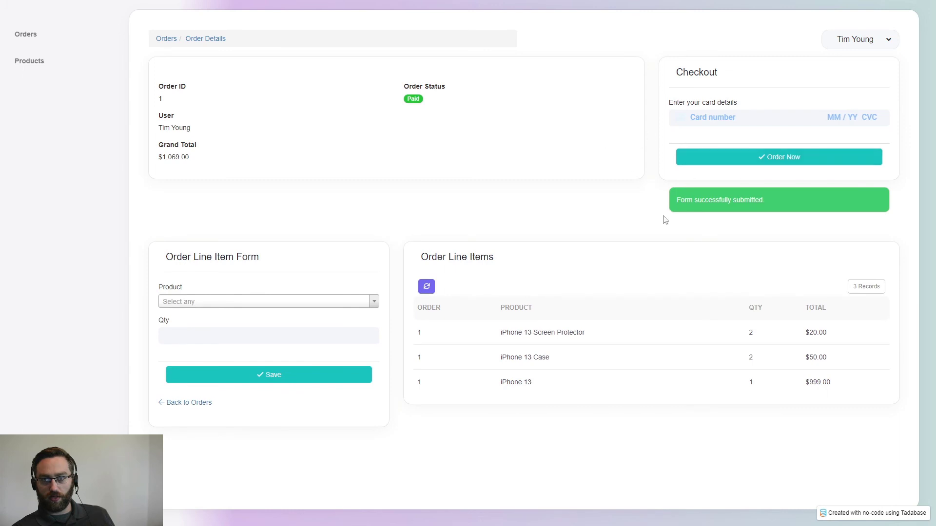
- Check the success message and that order 1 now shows Paid
drag(760, 202, 684, 204)
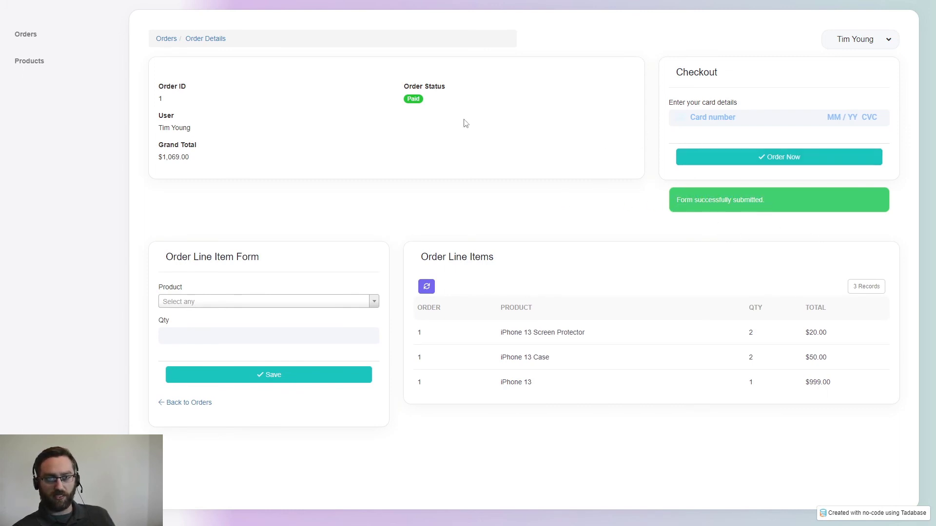
drag(446, 87, 400, 94)
click(435, 106)
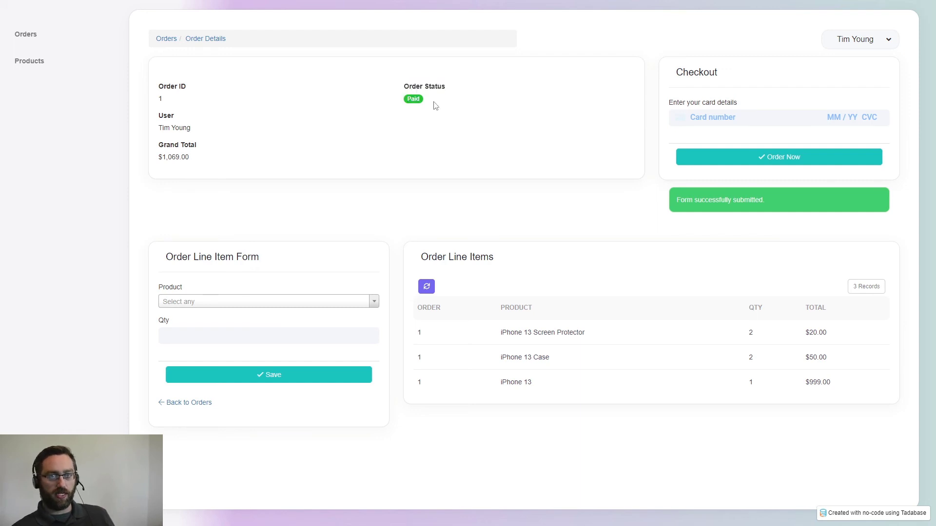
key(alt+Tab)
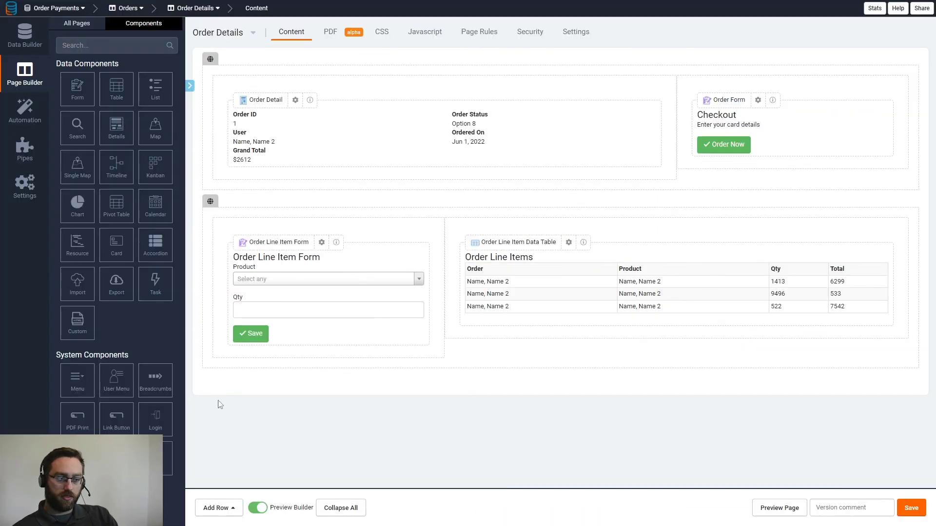
- Turn off Show Postal Code on the Checkout form's Stripe Payments field
click(748, 118)
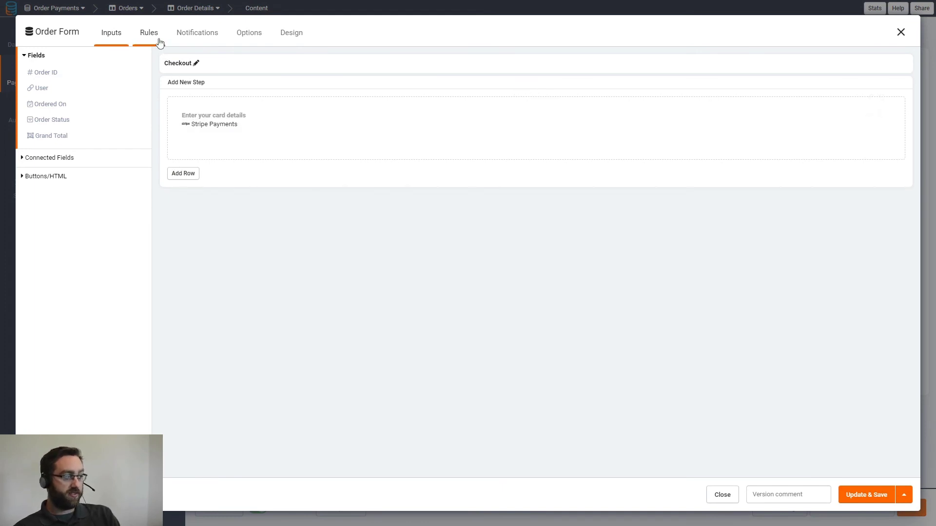
click(251, 123)
click(367, 210)
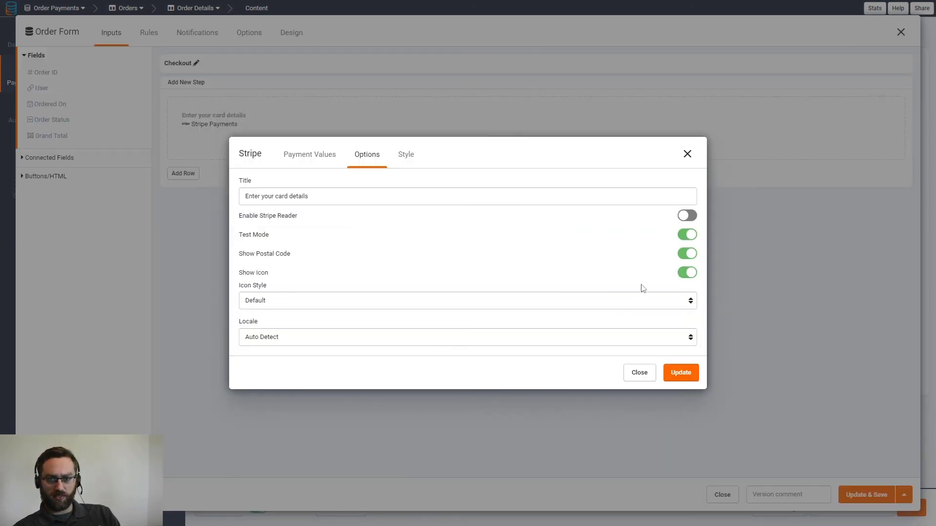
click(686, 254)
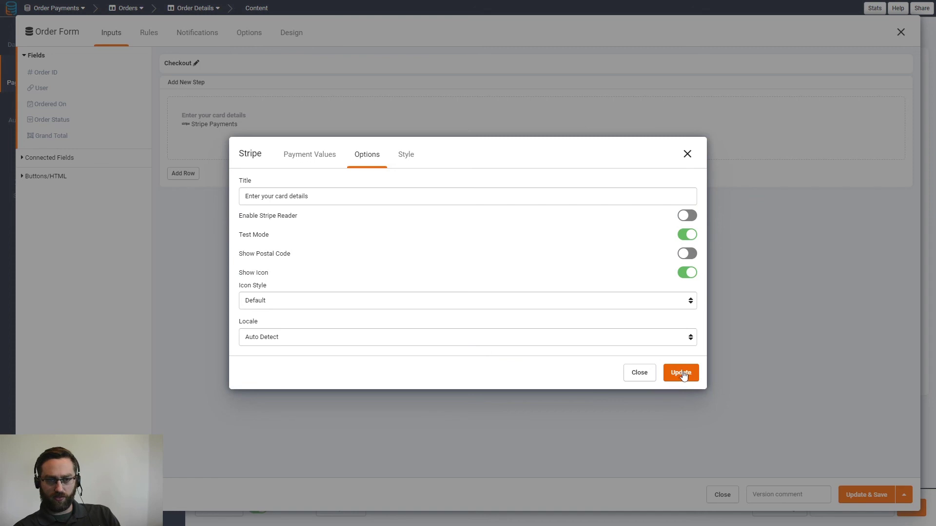
click(682, 374)
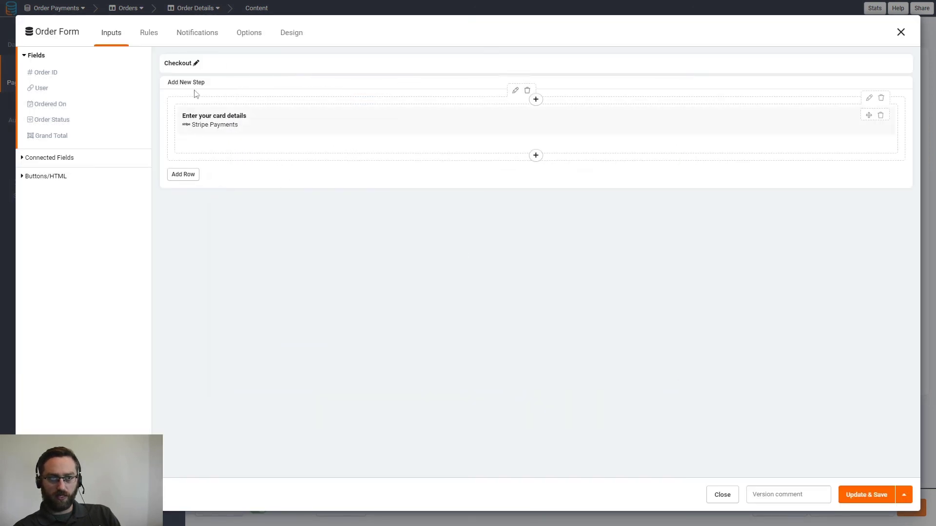
click(148, 34)
- Add a second value row to Record Rule #1 setting Order Status from a Stripe Payments Value
click(47, 110)
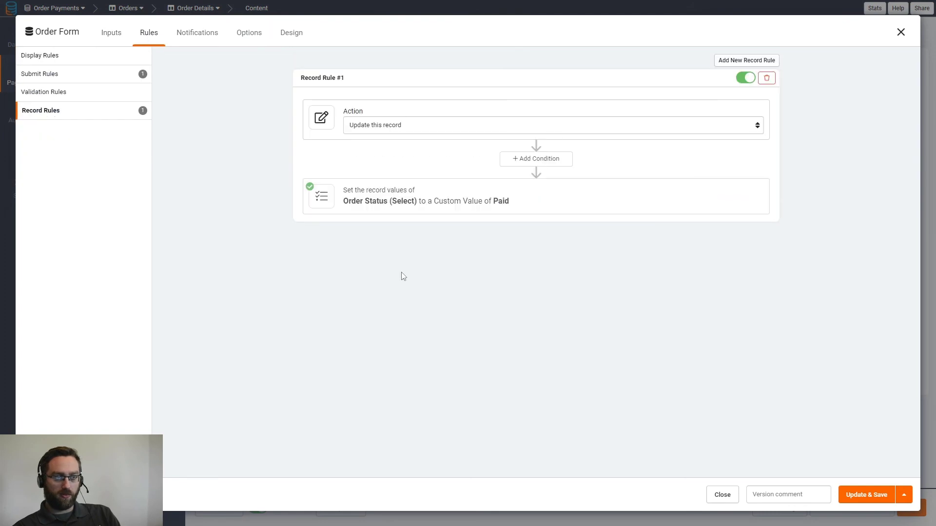
click(379, 196)
click(341, 258)
click(385, 262)
click(385, 298)
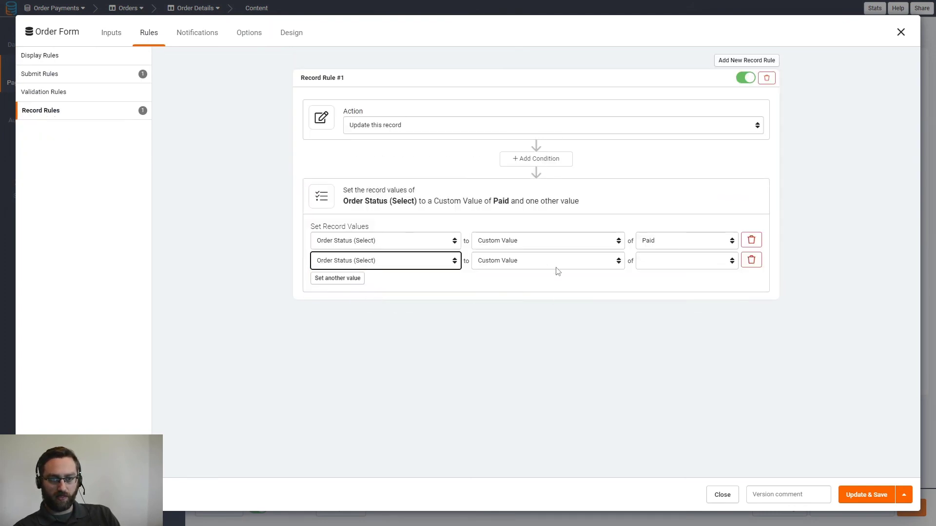
click(560, 261)
click(533, 323)
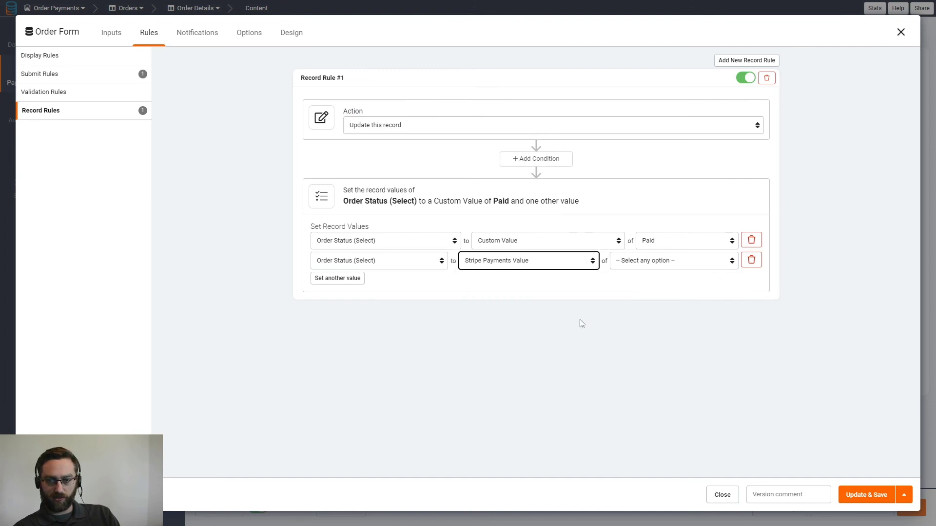
click(668, 263)
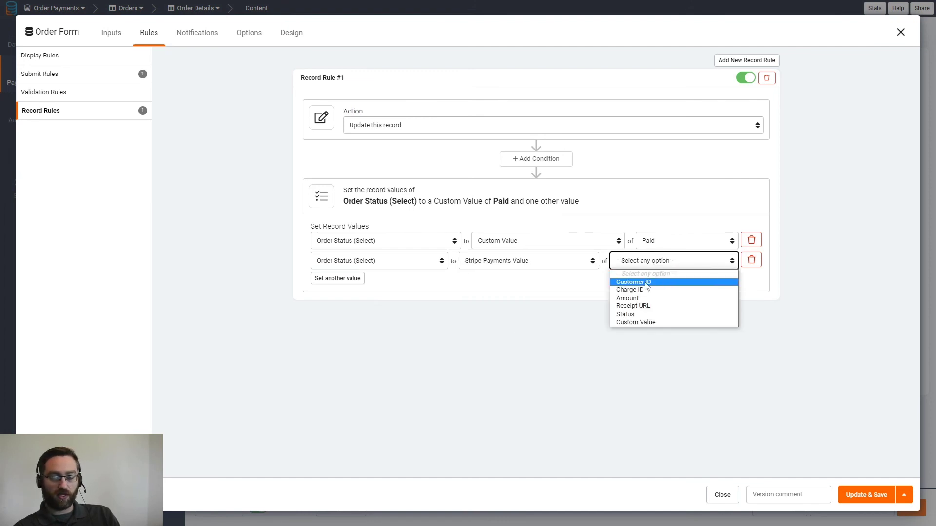
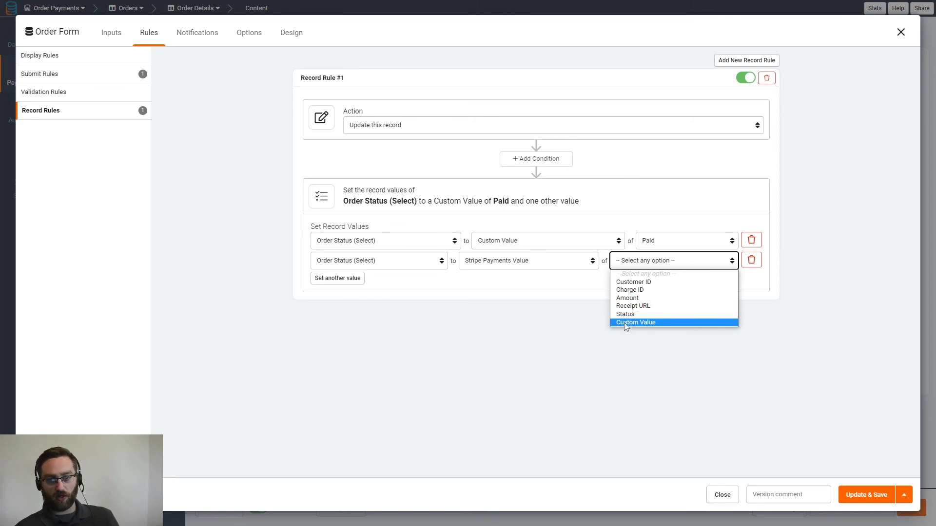
- Inspect the second value row's options in Record Rule #1, then delete that unwanted row
click(623, 323)
click(606, 266)
click(657, 263)
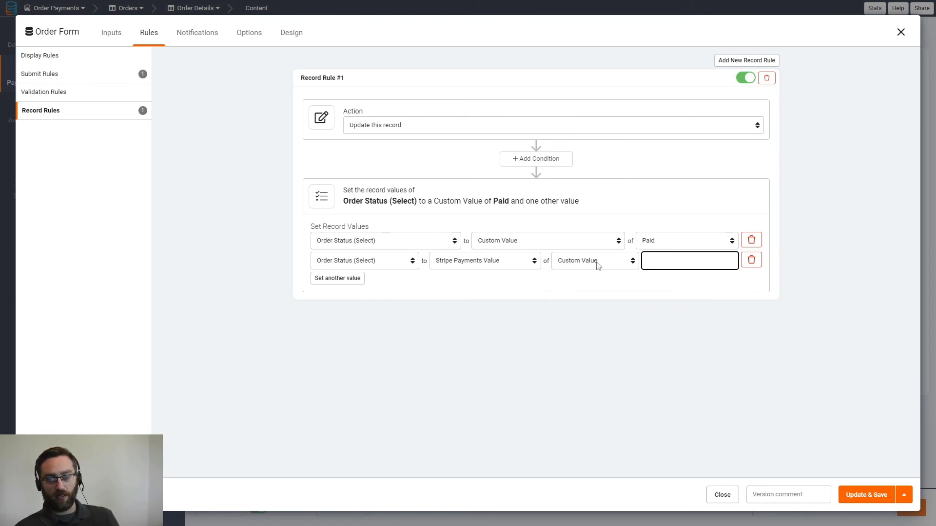
click(573, 262)
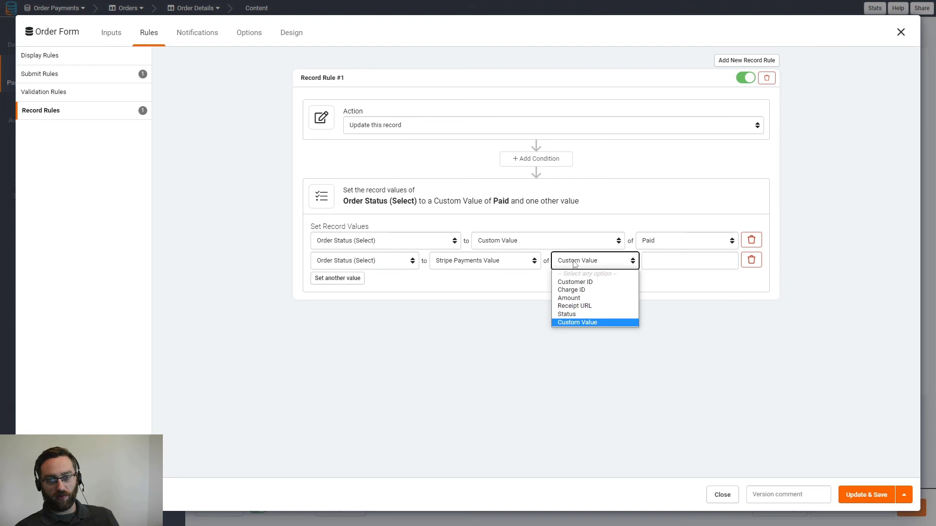
click(592, 323)
click(588, 262)
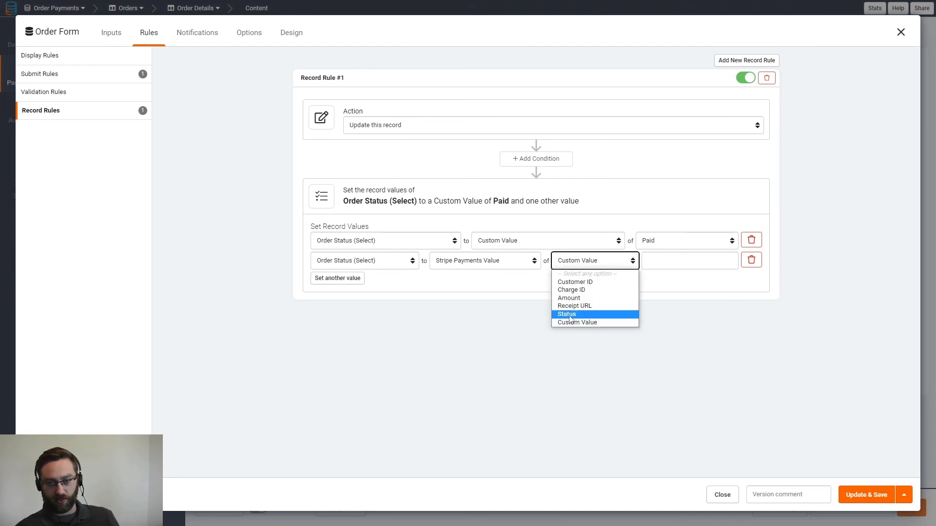
click(751, 260)
click(751, 259)
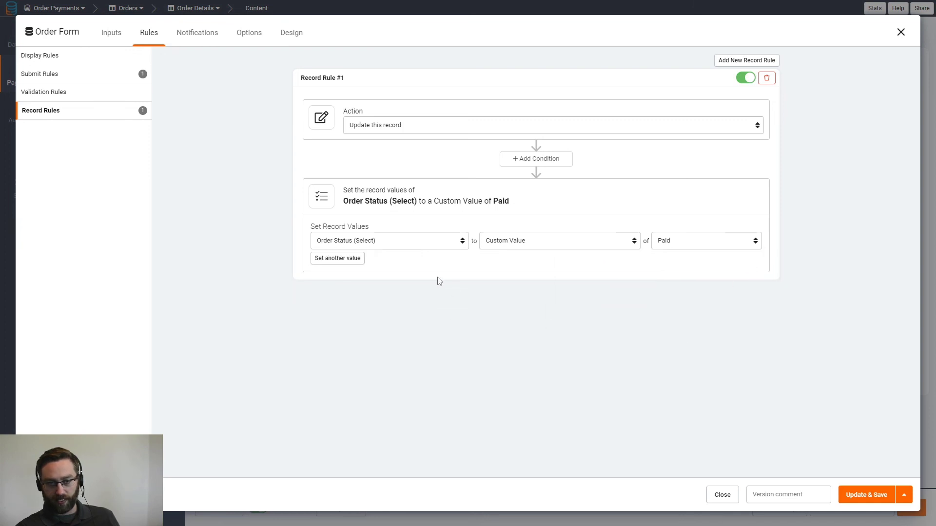
- Add a record value setting Ordered On to the Current Date & Time
click(327, 259)
click(328, 260)
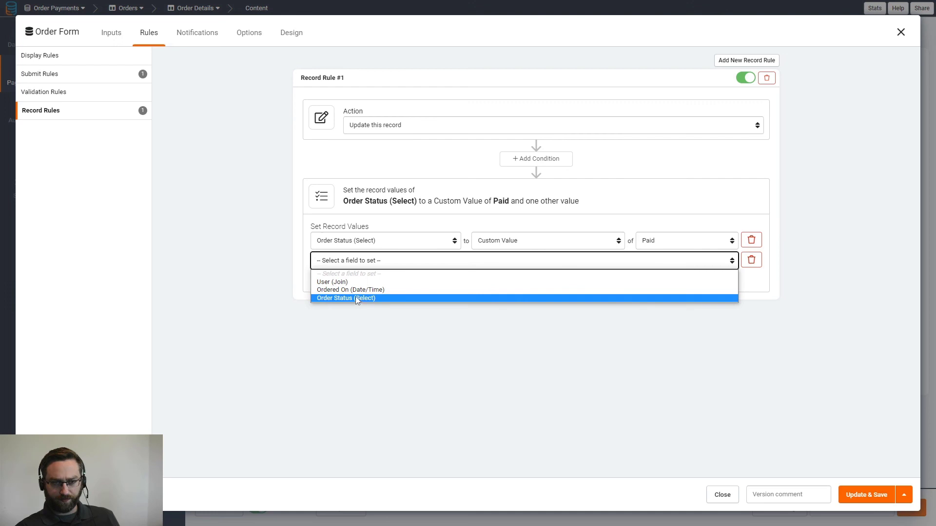
click(350, 290)
click(506, 263)
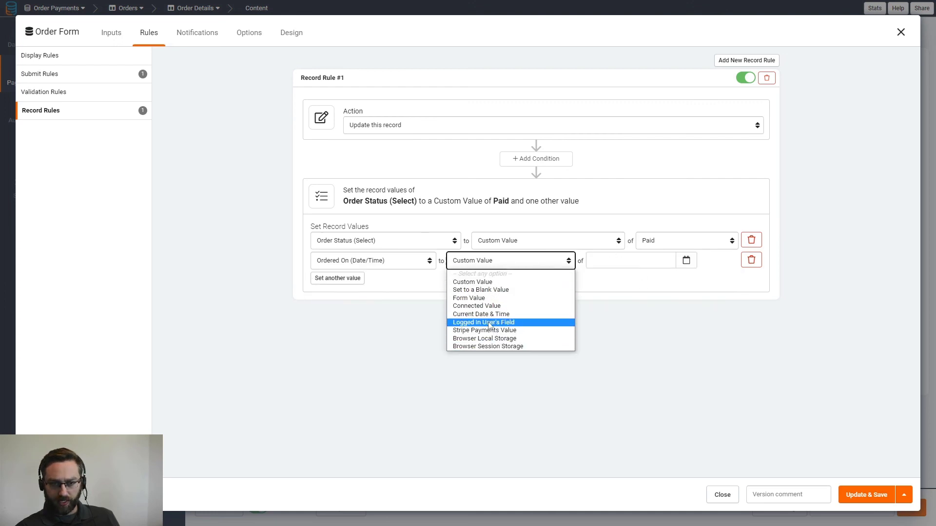
click(490, 315)
- Add another row setting Order Status from a Stripe Payments value
click(353, 281)
click(361, 280)
click(355, 318)
click(516, 281)
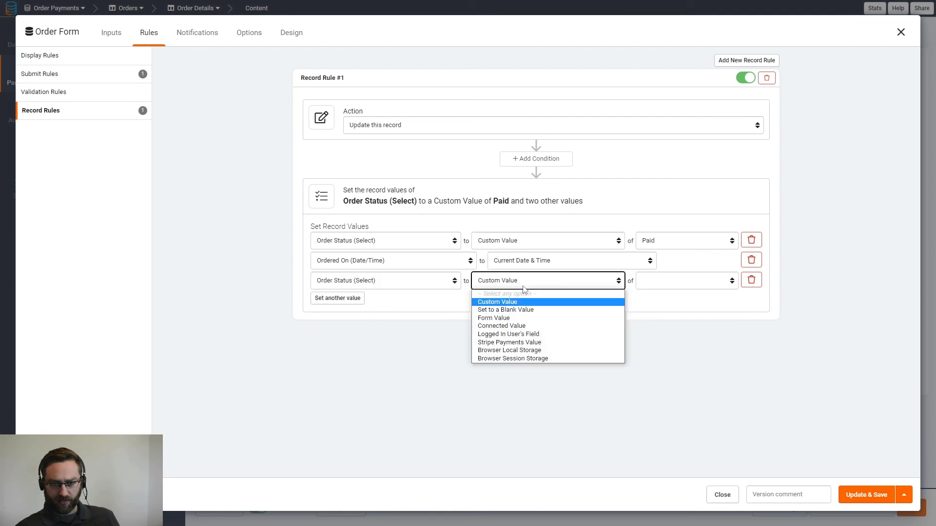
click(510, 343)
click(654, 281)
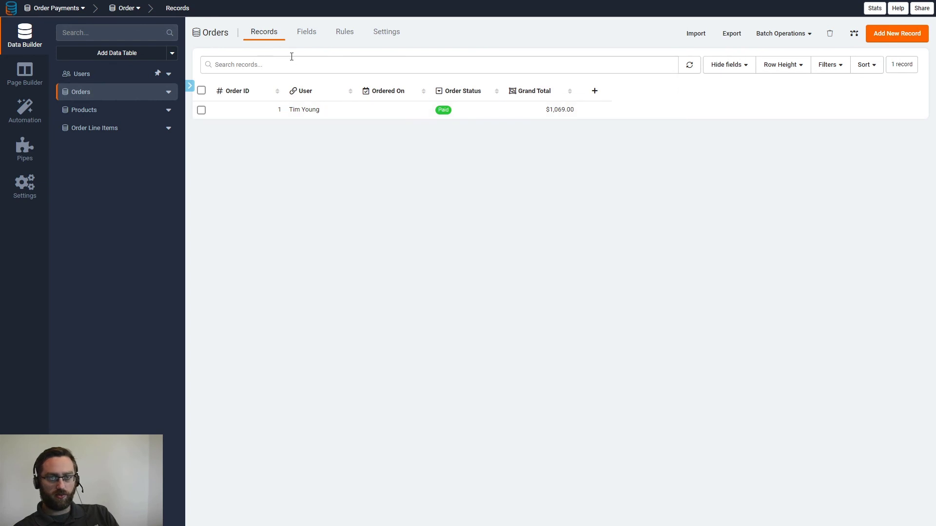
- Add a Text field named 'Stripe Status' to the Orders table
click(307, 36)
mouse_move(221, 57)
click(226, 77)
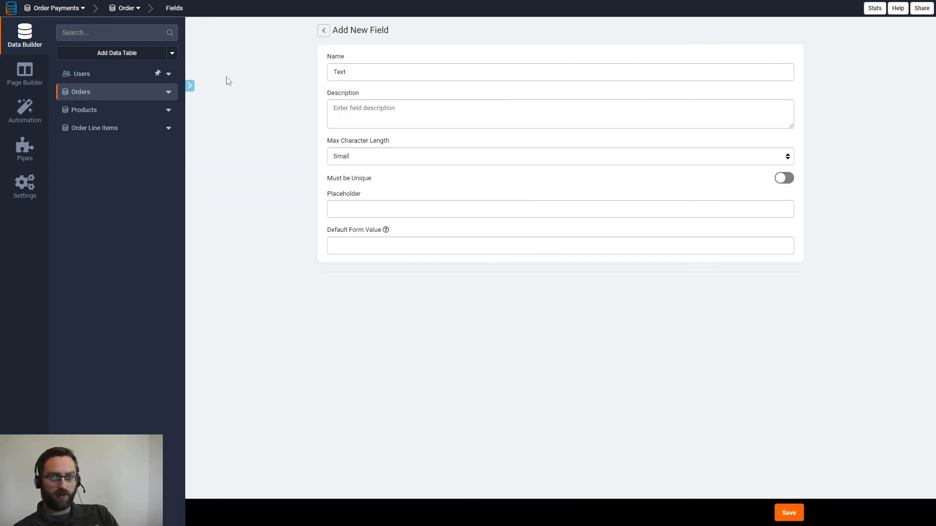
drag(349, 72, 310, 72)
text(Stripe Status)
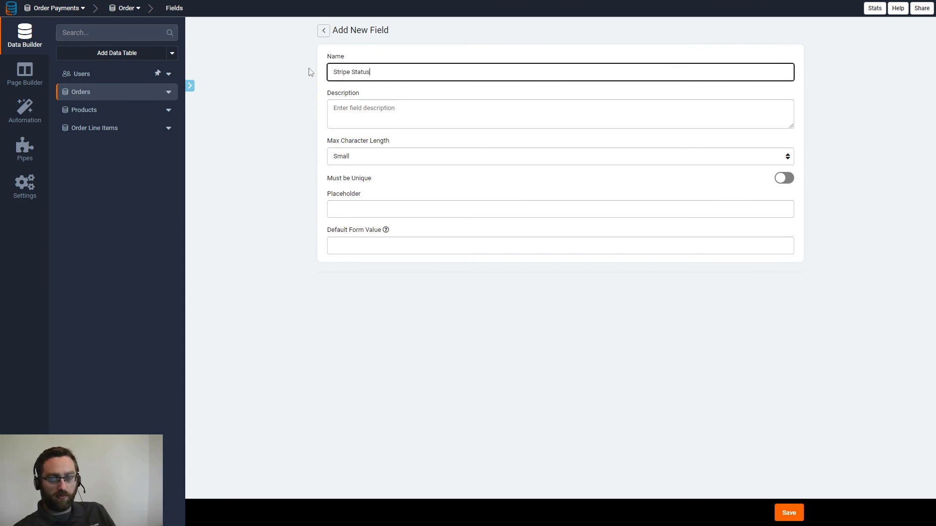
click(788, 512)
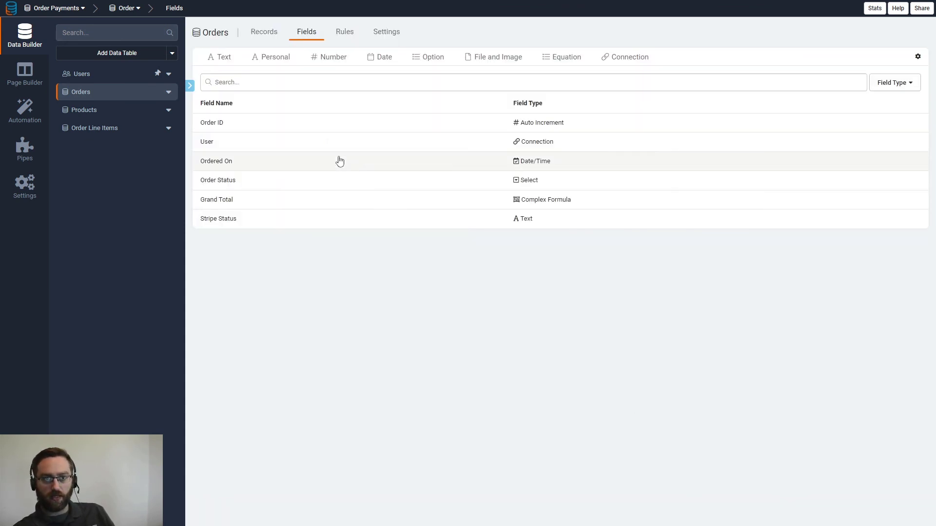
- Add a Link field 'Receipt URL' whose links all read 'Download Receipt'
mouse_move(307, 65)
mouse_move(225, 64)
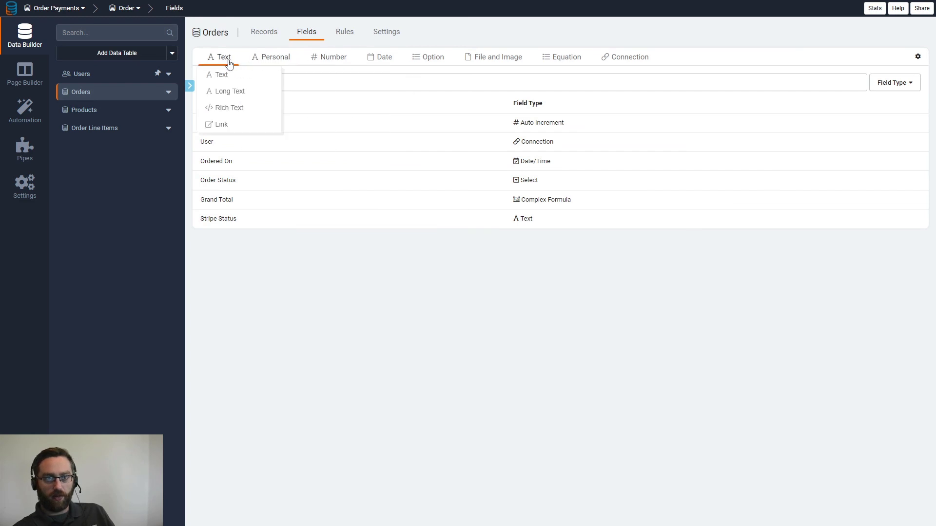
click(228, 126)
drag(361, 74, 321, 78)
text(Receipt URL)
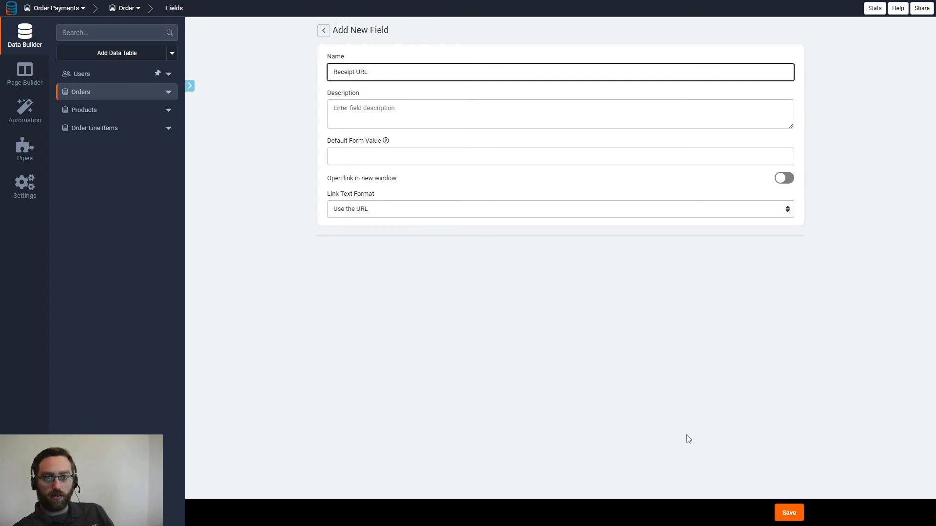
click(344, 211)
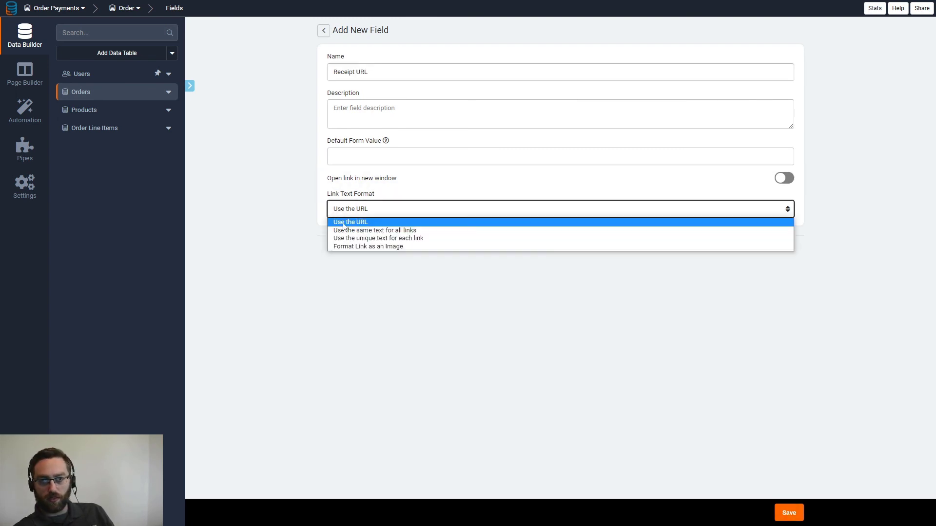
click(353, 231)
click(347, 241)
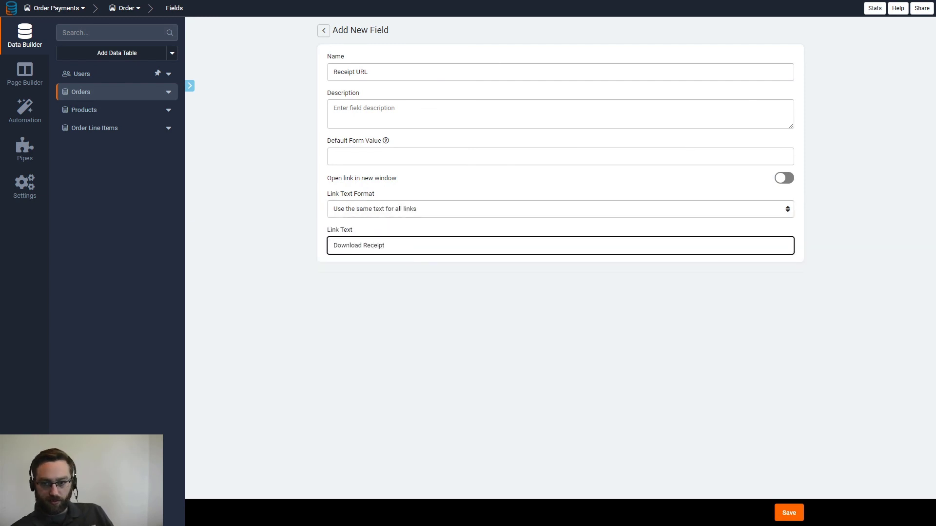
click(788, 519)
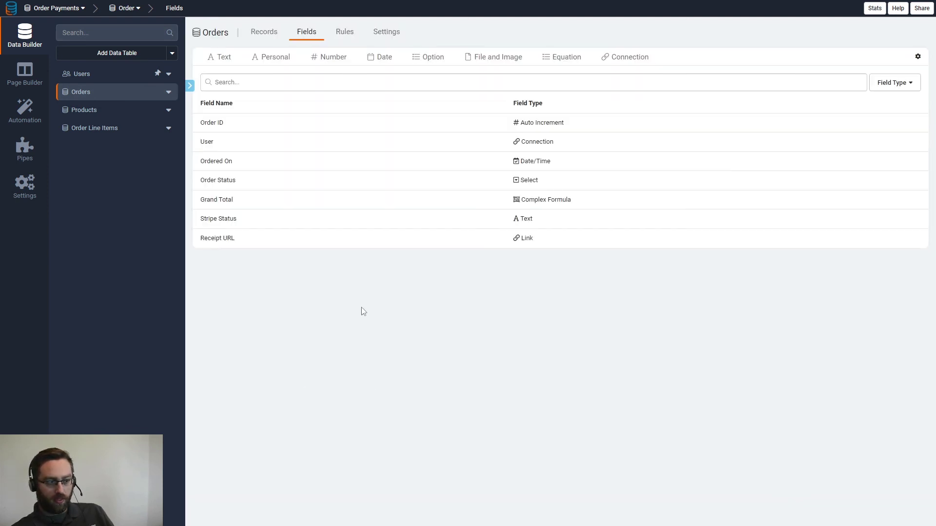
click(25, 76)
- On the Order Details page, open the Order Form's Record Rule #1 values
click(266, 213)
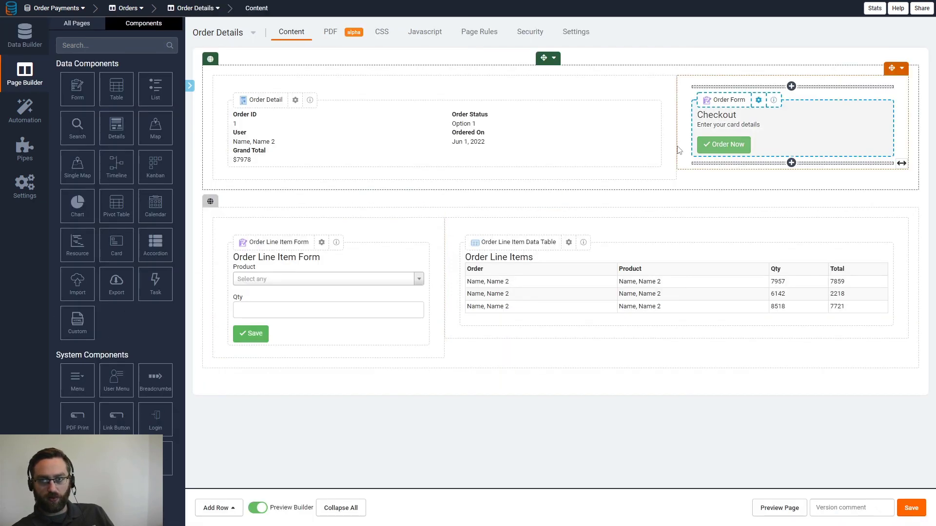
click(735, 128)
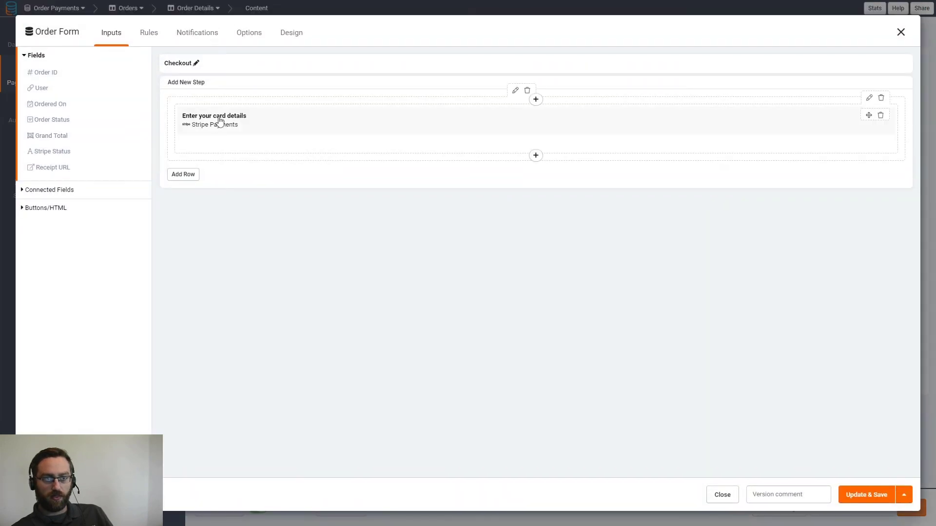
click(216, 126)
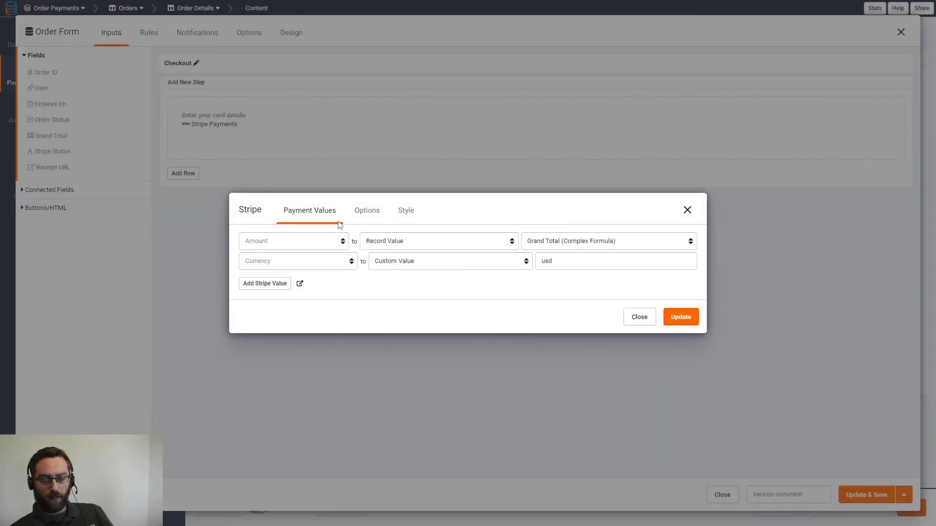
click(687, 210)
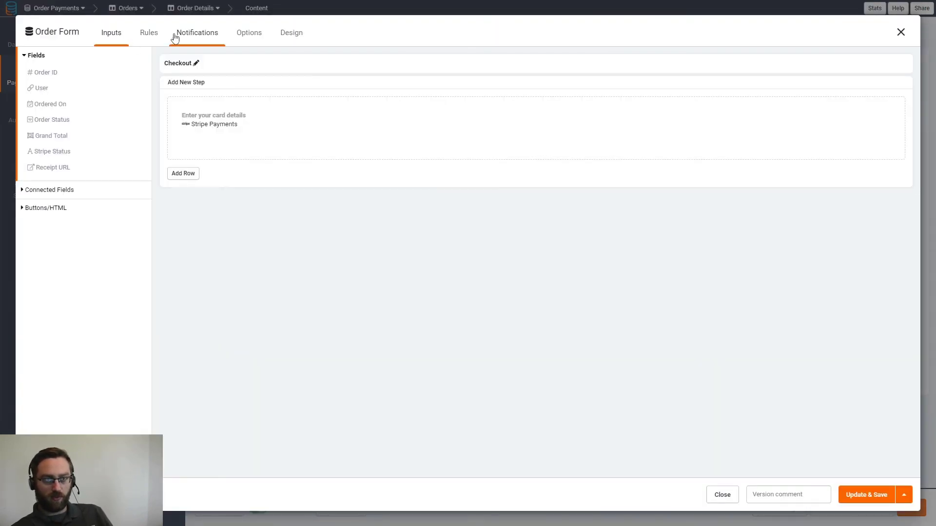
click(149, 32)
click(72, 111)
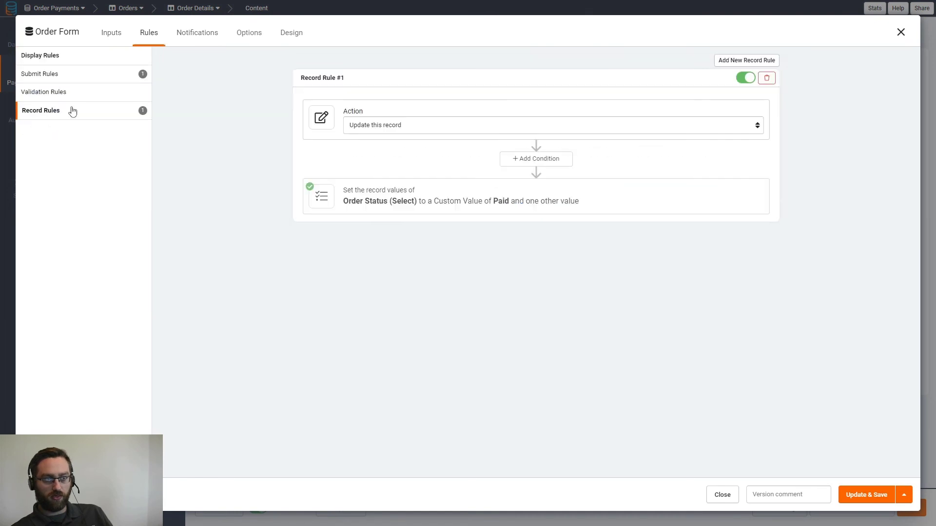
click(403, 209)
- Add a row setting Stripe Status from the Stripe payment's Status value
click(342, 281)
click(372, 283)
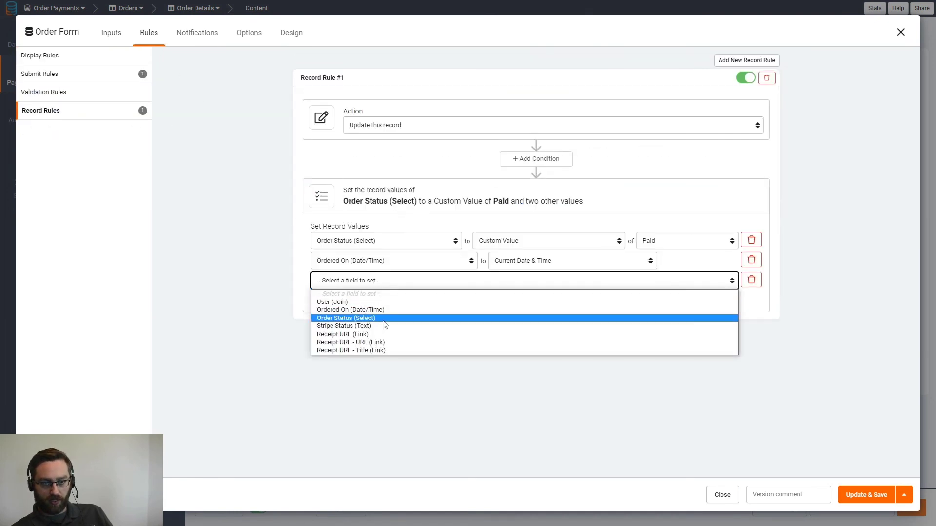
click(344, 325)
click(518, 283)
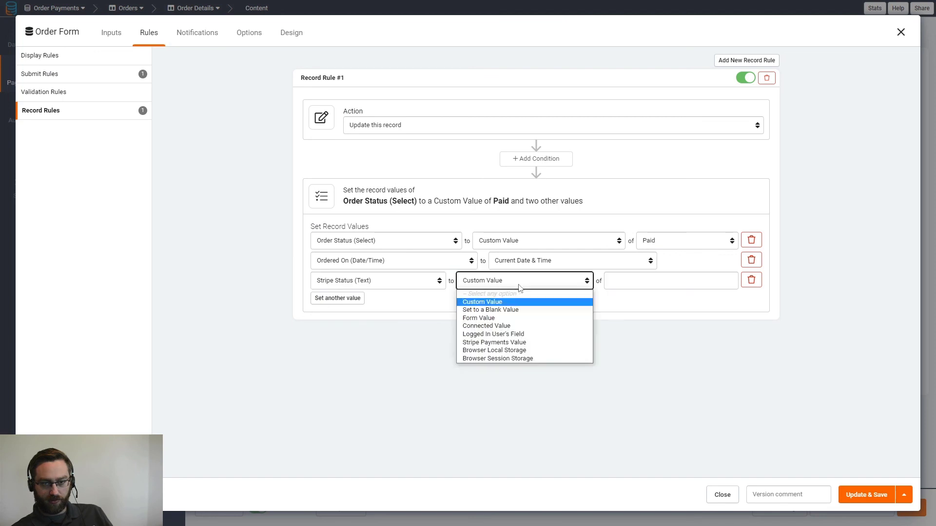
click(496, 343)
click(665, 280)
click(631, 337)
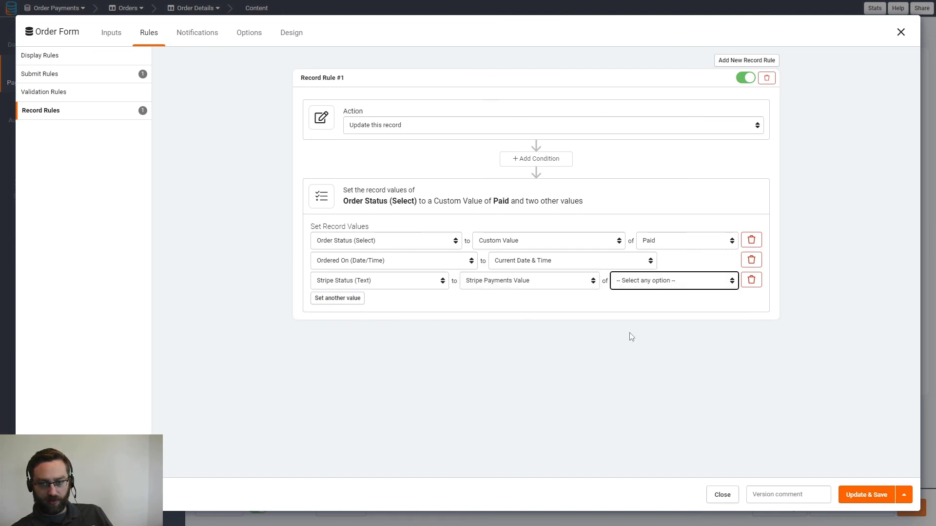
- Add a row setting Receipt URL from Stripe's Receipt URL, then Update & Save
click(355, 299)
click(359, 300)
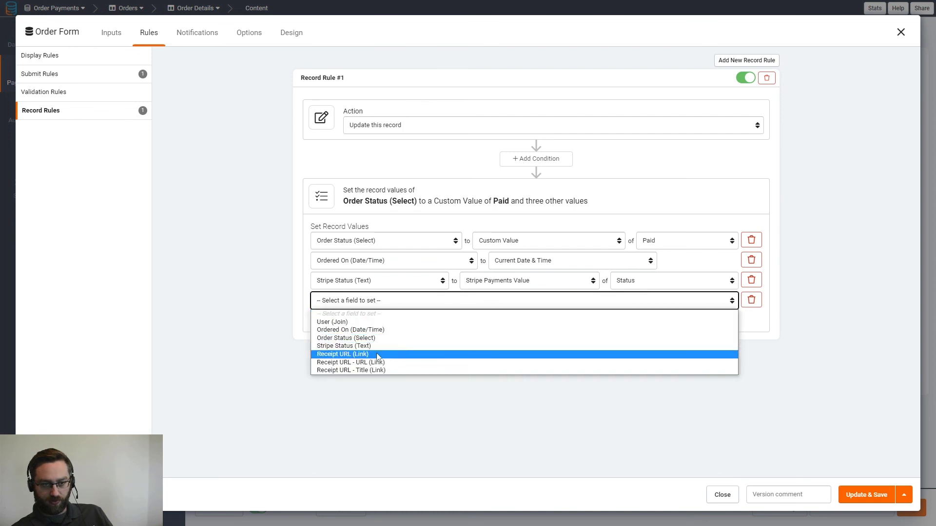
click(377, 355)
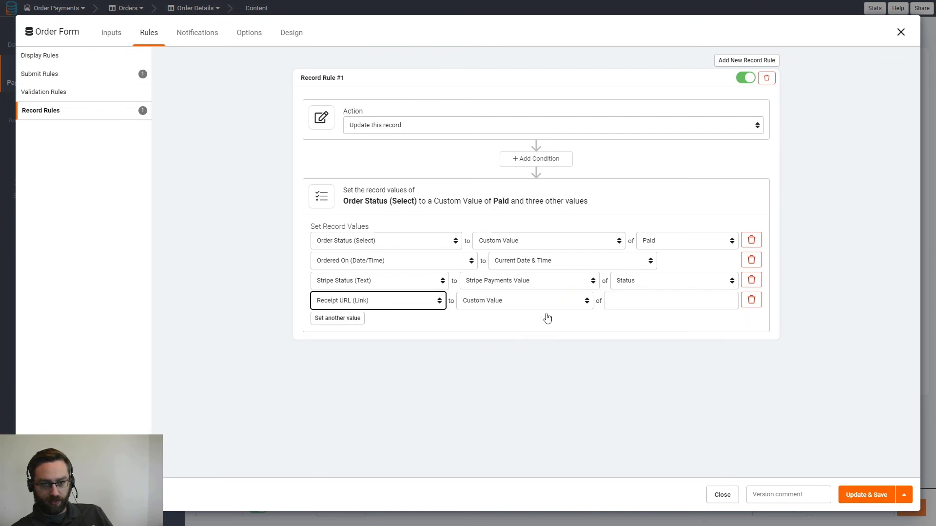
click(582, 302)
click(497, 362)
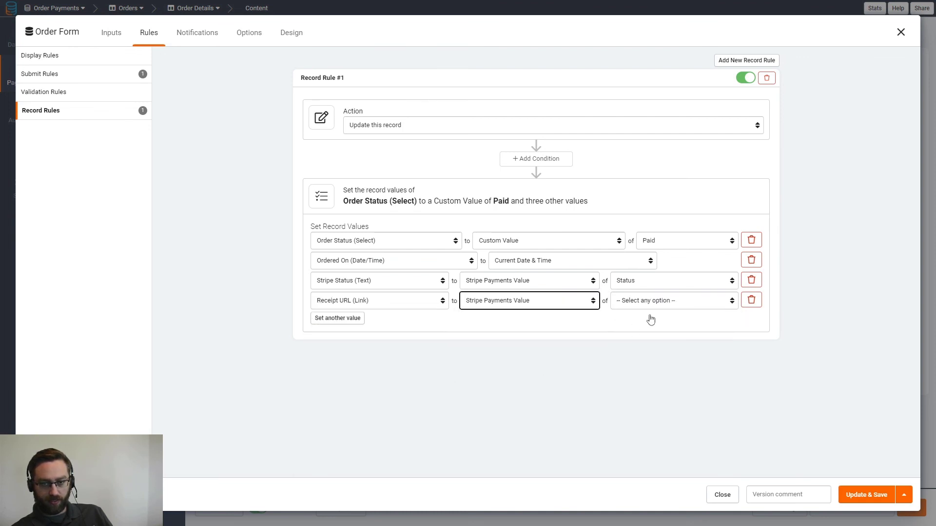
click(648, 300)
click(639, 347)
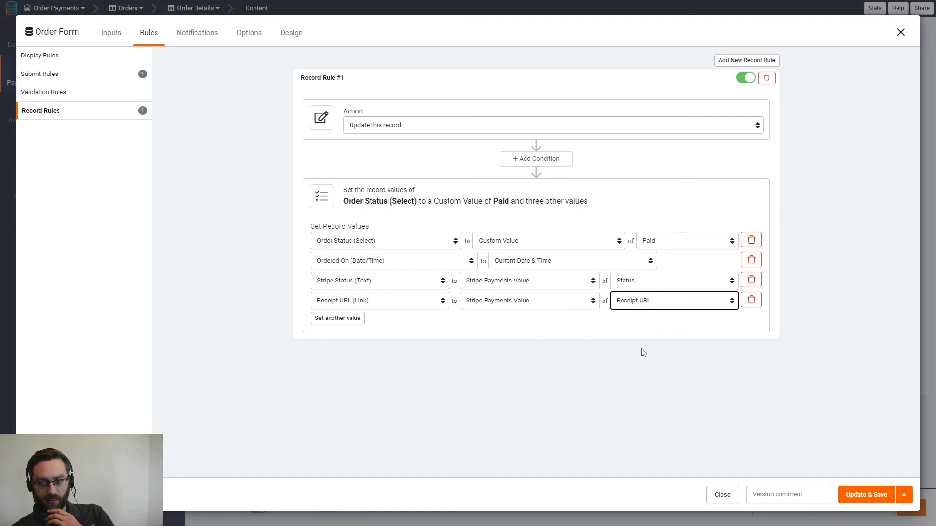
click(866, 494)
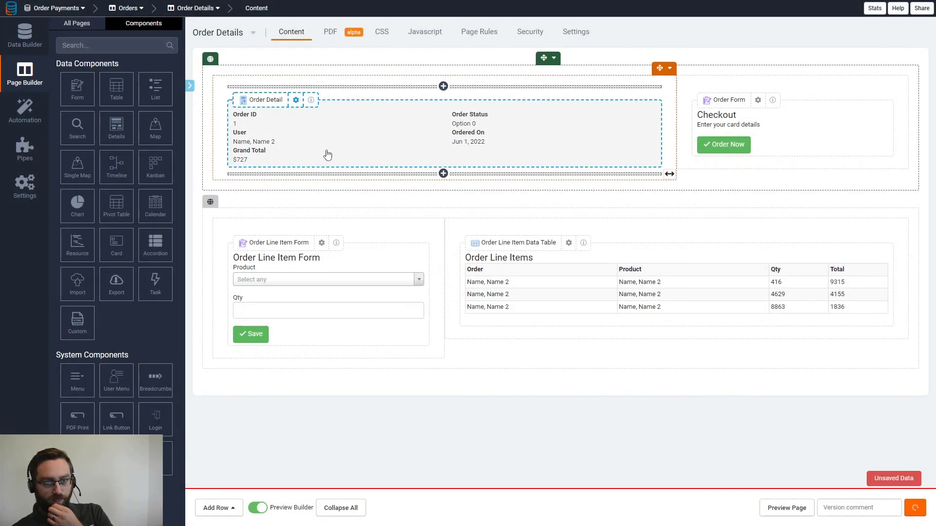
- Place Stripe Status and Receipt URL in the Order Detail's right column below Ordered On, and save
click(346, 146)
click(56, 155)
click(59, 169)
drag(507, 189, 585, 137)
mouse_move(251, 196)
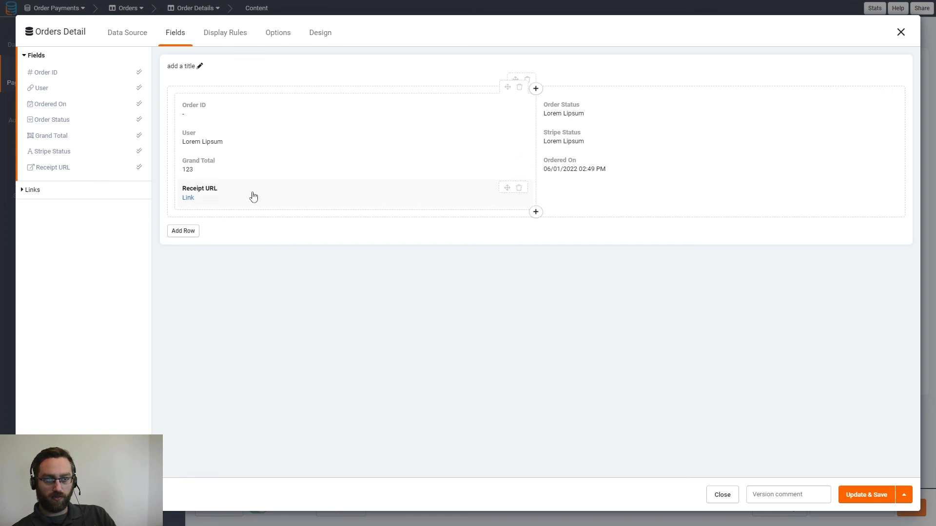
drag(506, 189, 626, 191)
click(277, 33)
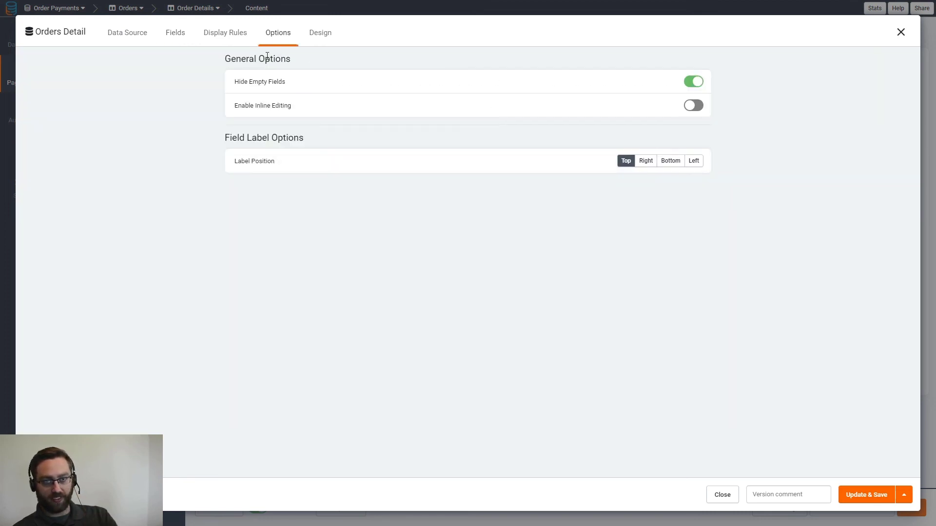
click(125, 36)
click(180, 44)
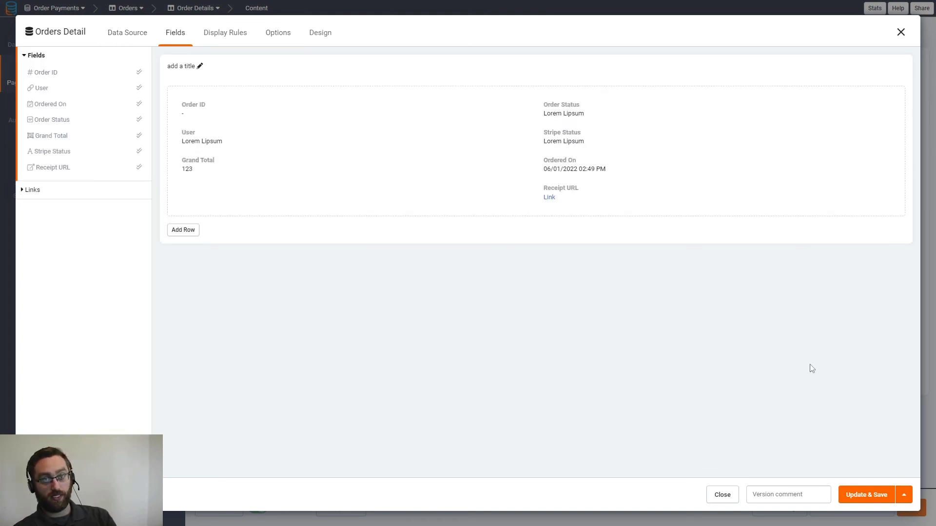
click(858, 495)
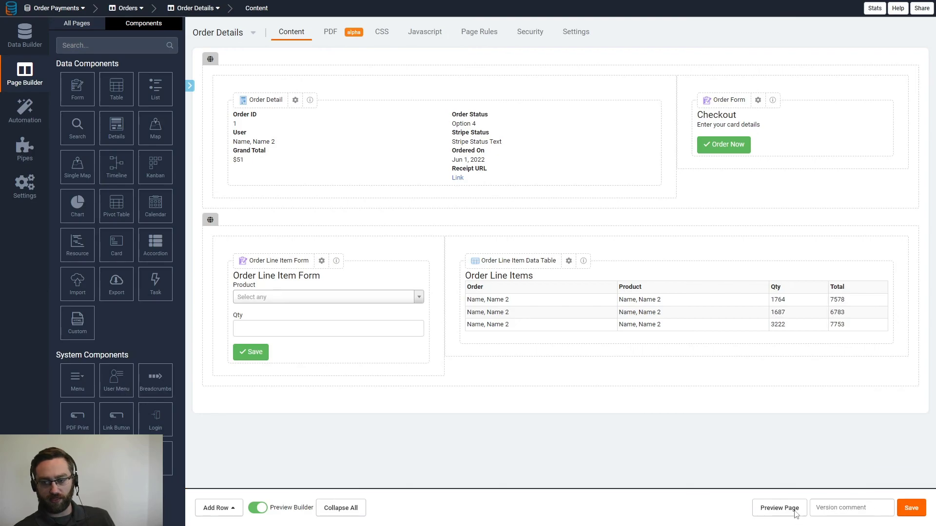
- In the live preview, create order 2 with a line item of 5 × iPhone 13
click(786, 508)
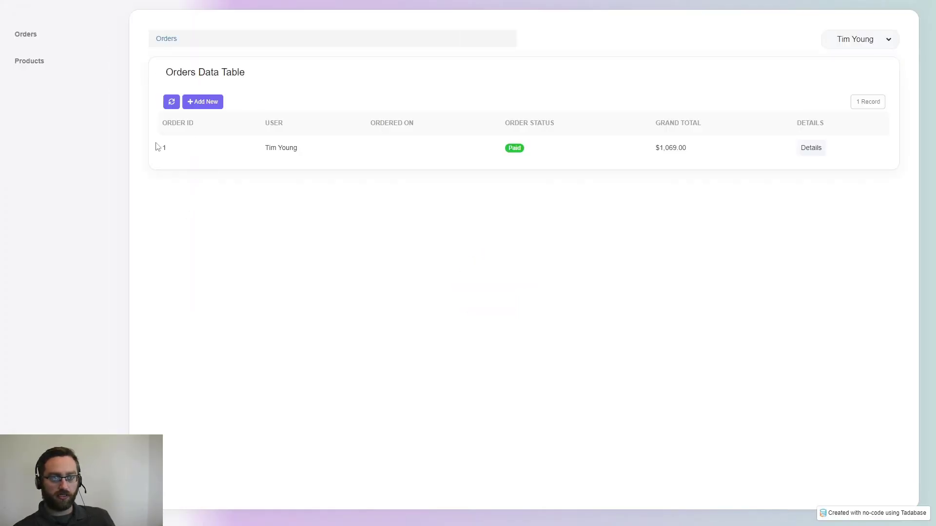
click(203, 102)
click(352, 90)
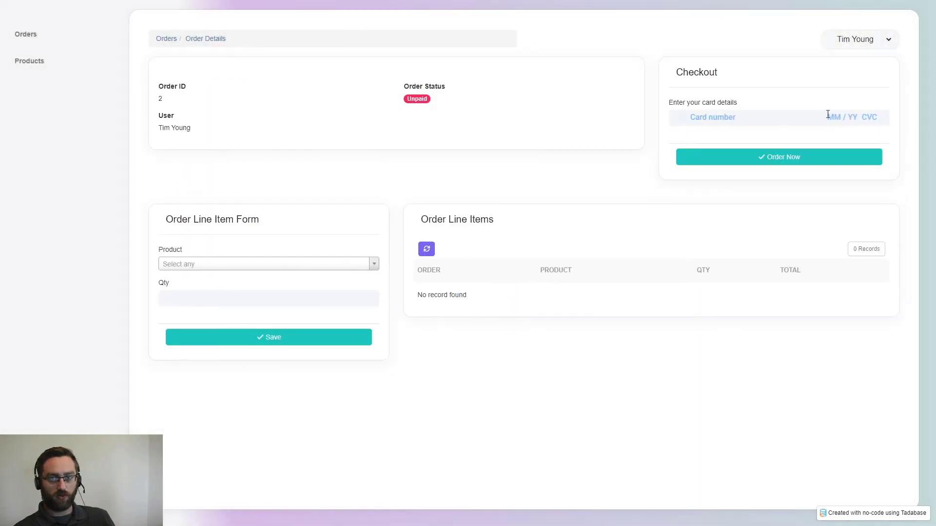
click(228, 264)
click(172, 295)
click(192, 302)
click(204, 336)
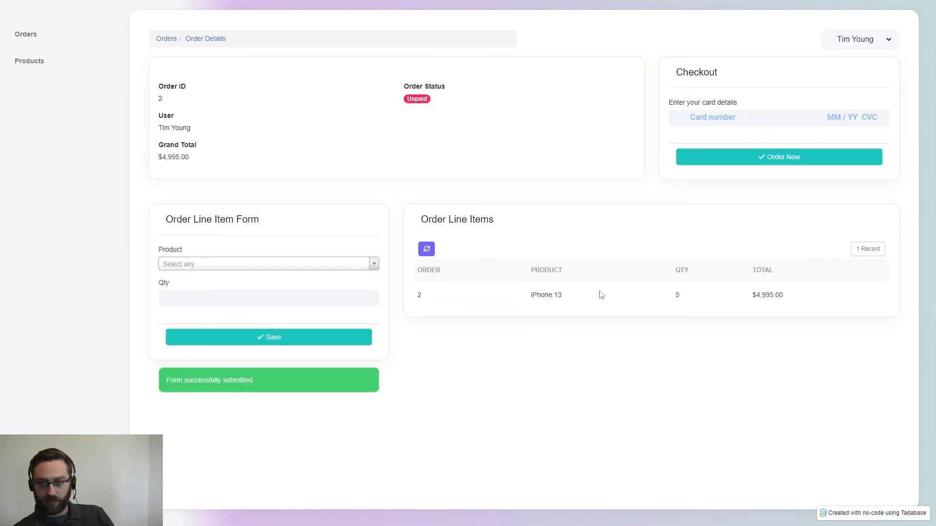
click(717, 120)
text(4242 4242 4242 4242 04 / 24 124 )
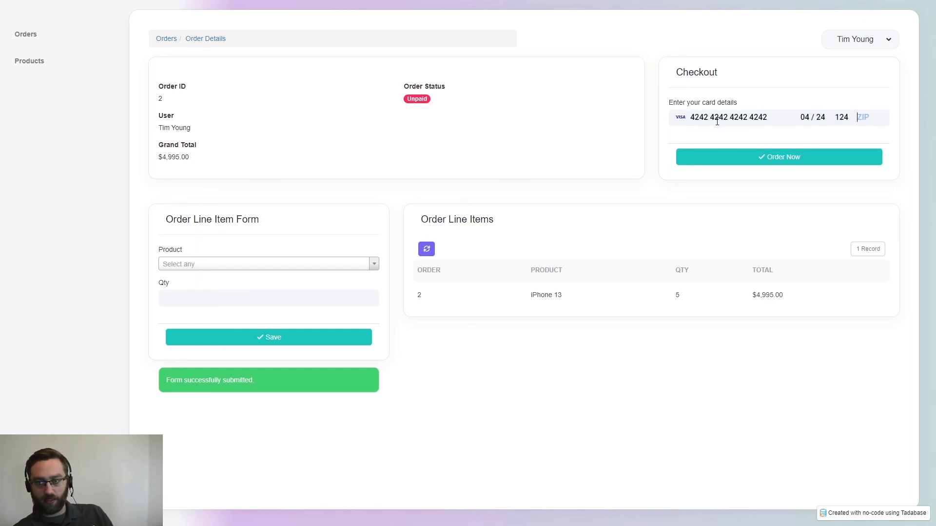
text(14609)
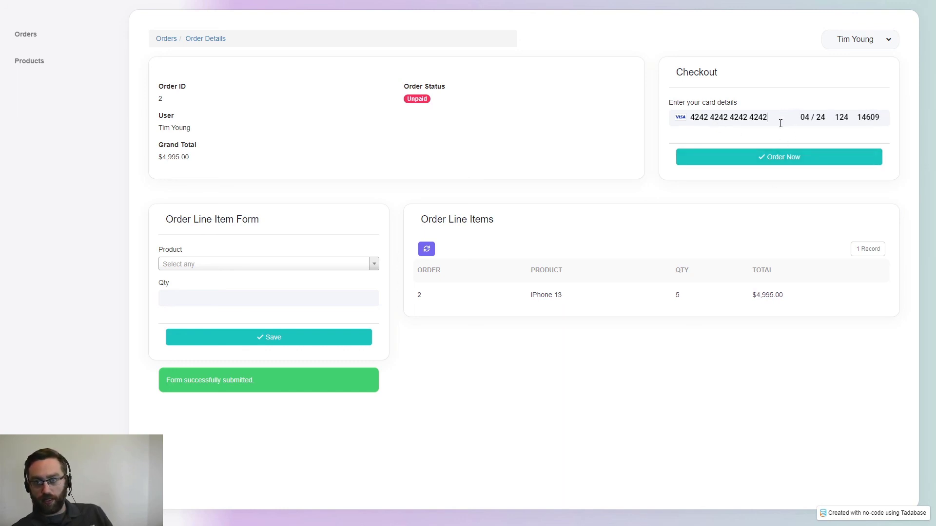
click(724, 156)
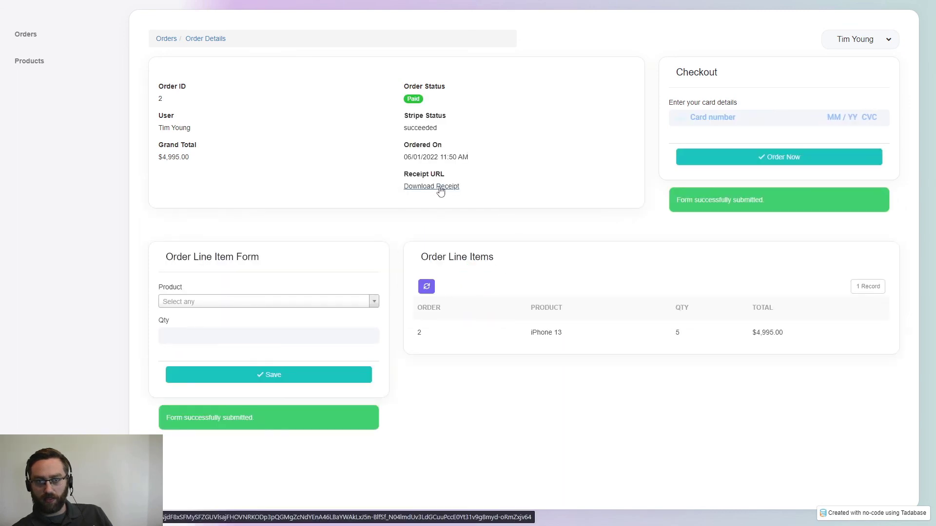
- Verify Paid, Stripe Status succeeded and the Ordered On date, then open the Download Receipt link
drag(440, 130, 404, 133)
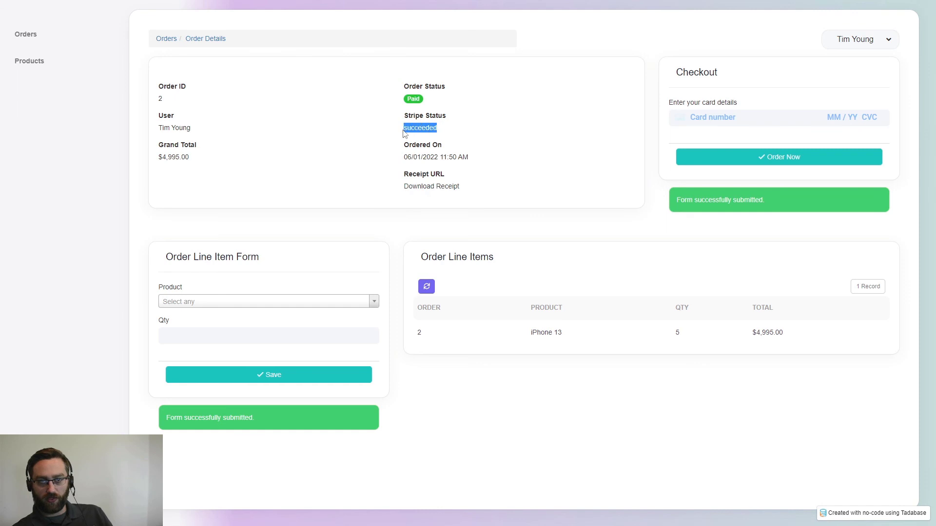
click(403, 98)
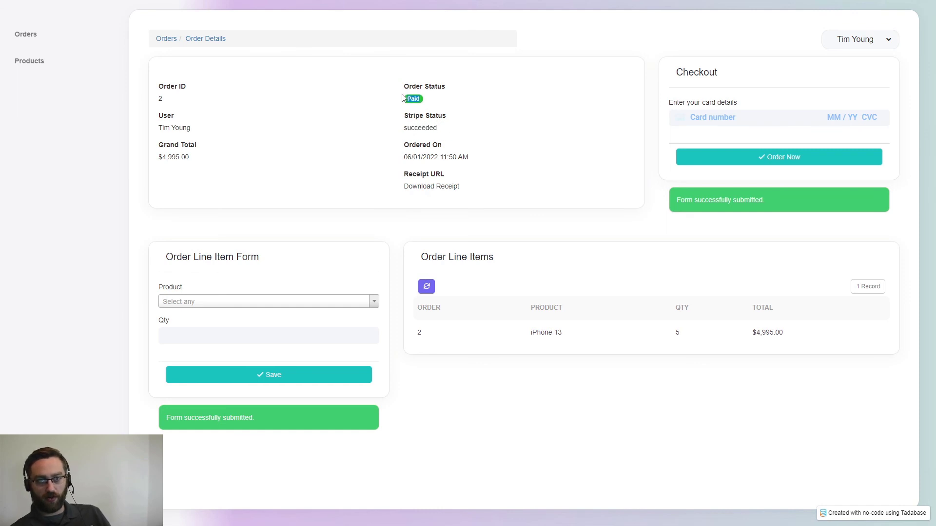
click(425, 95)
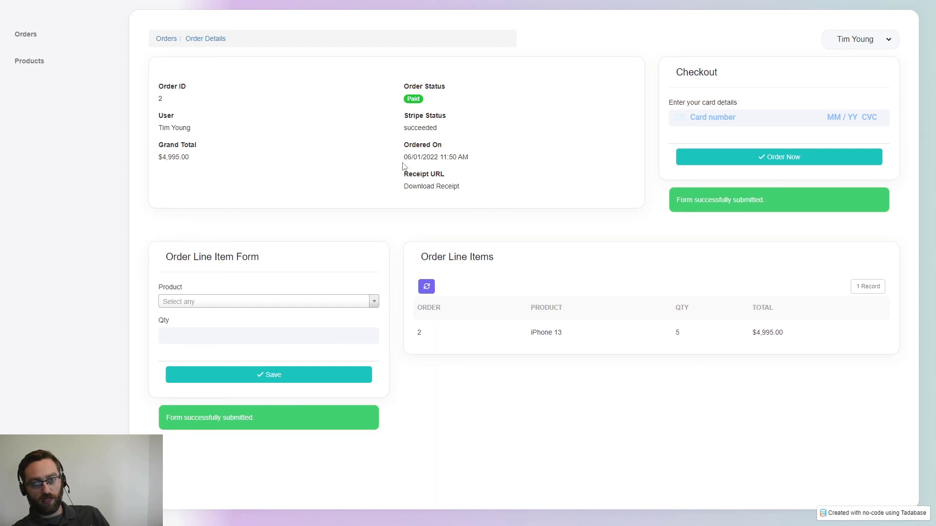
drag(403, 156, 497, 163)
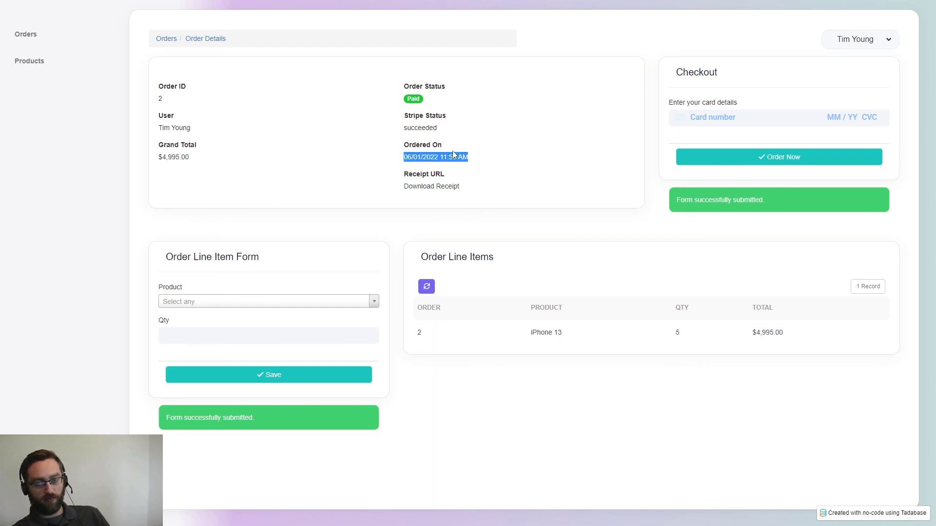
click(446, 176)
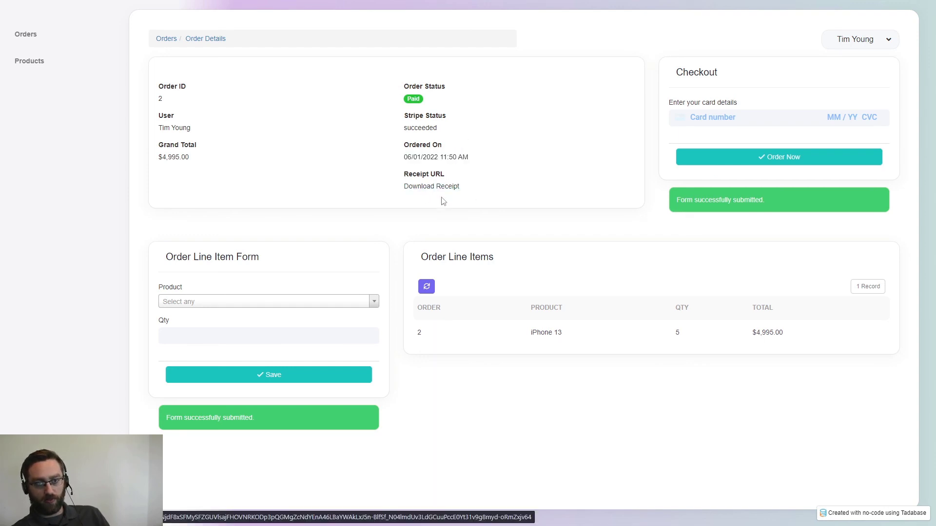
click(410, 190)
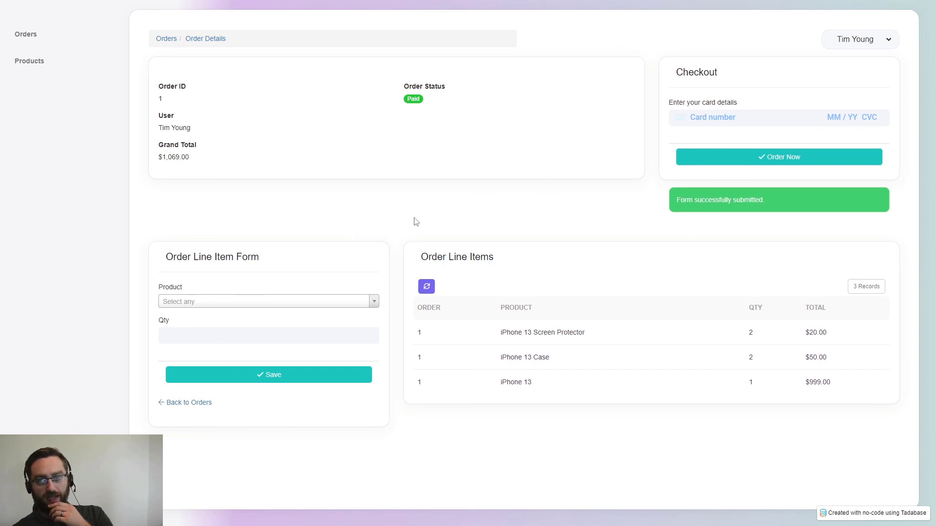
drag(765, 200, 623, 227)
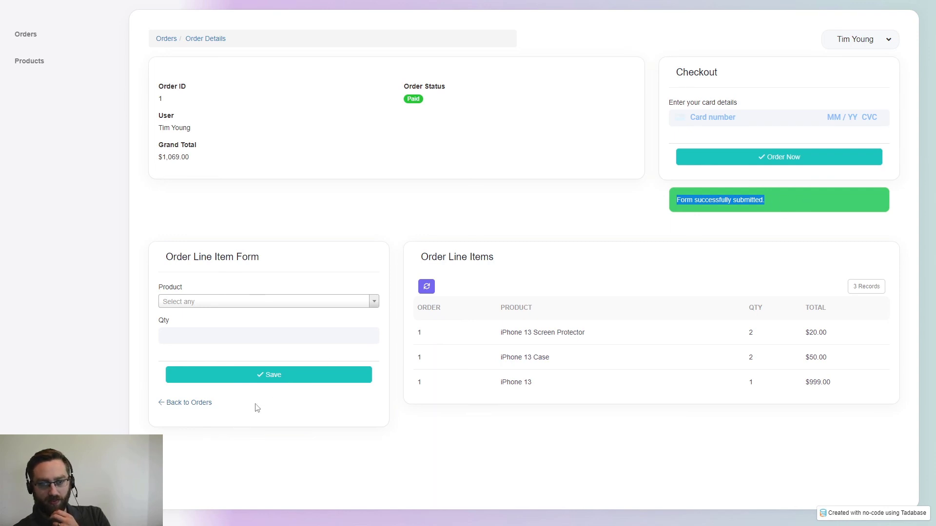
drag(215, 405, 157, 407)
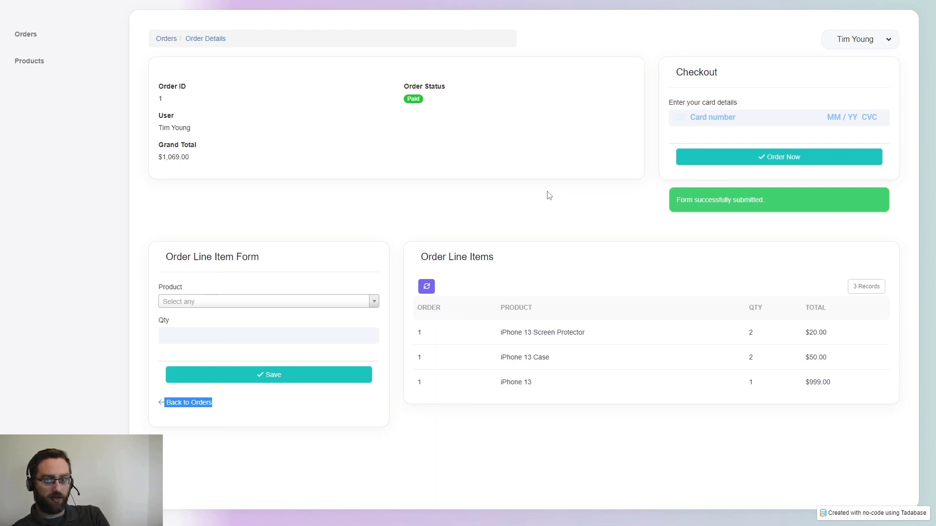
click(538, 210)
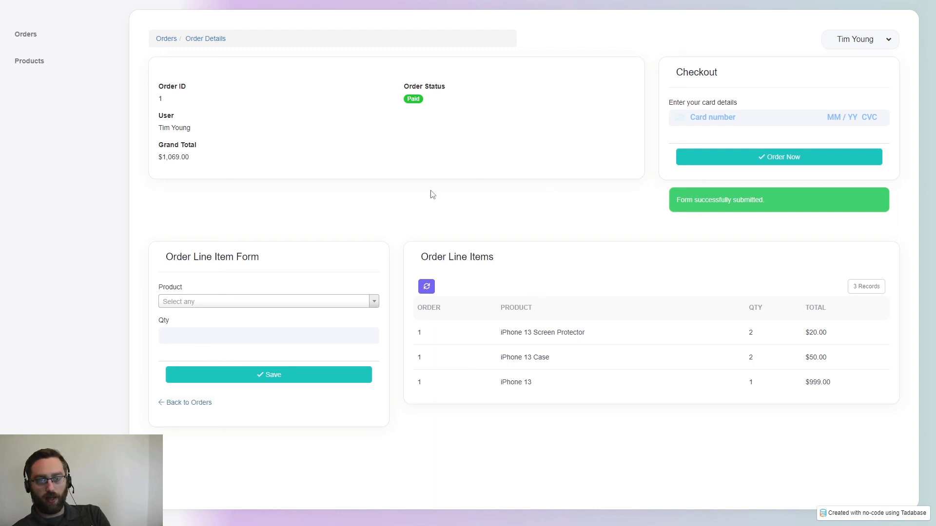